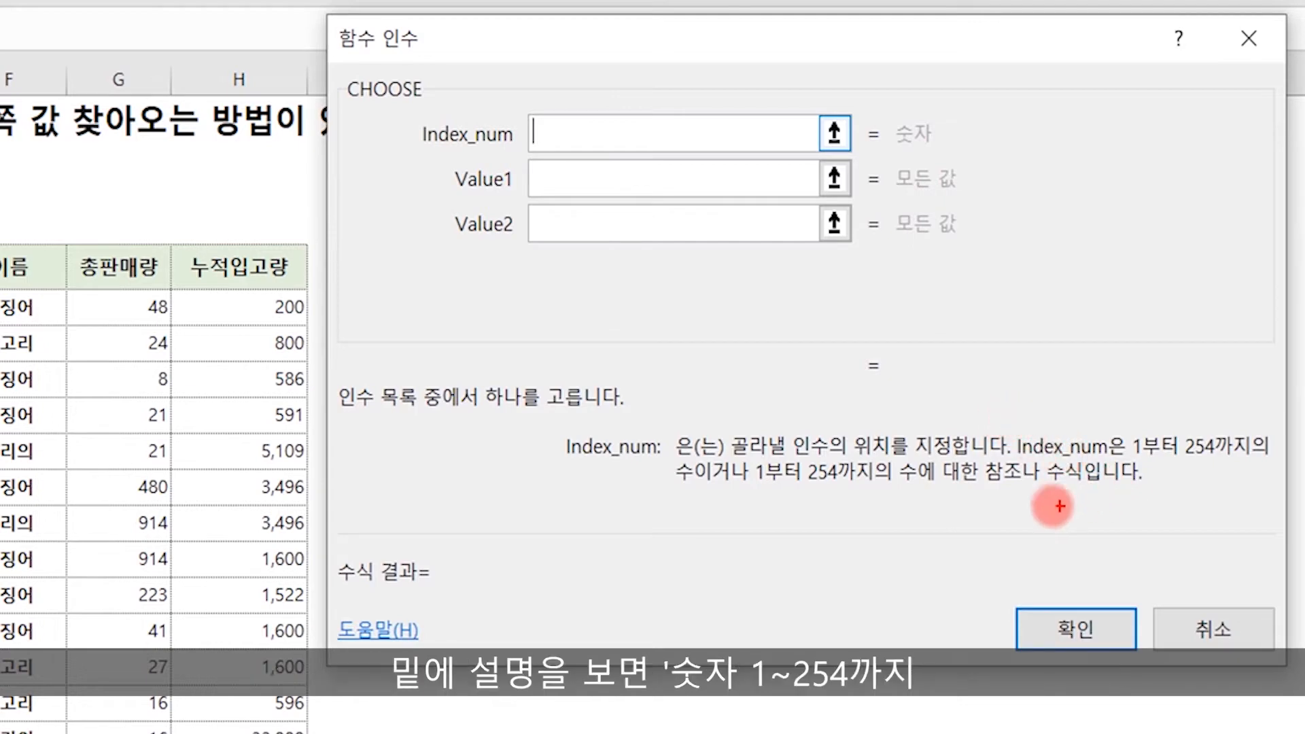
left_click_drag(1006, 460, 1275, 462)
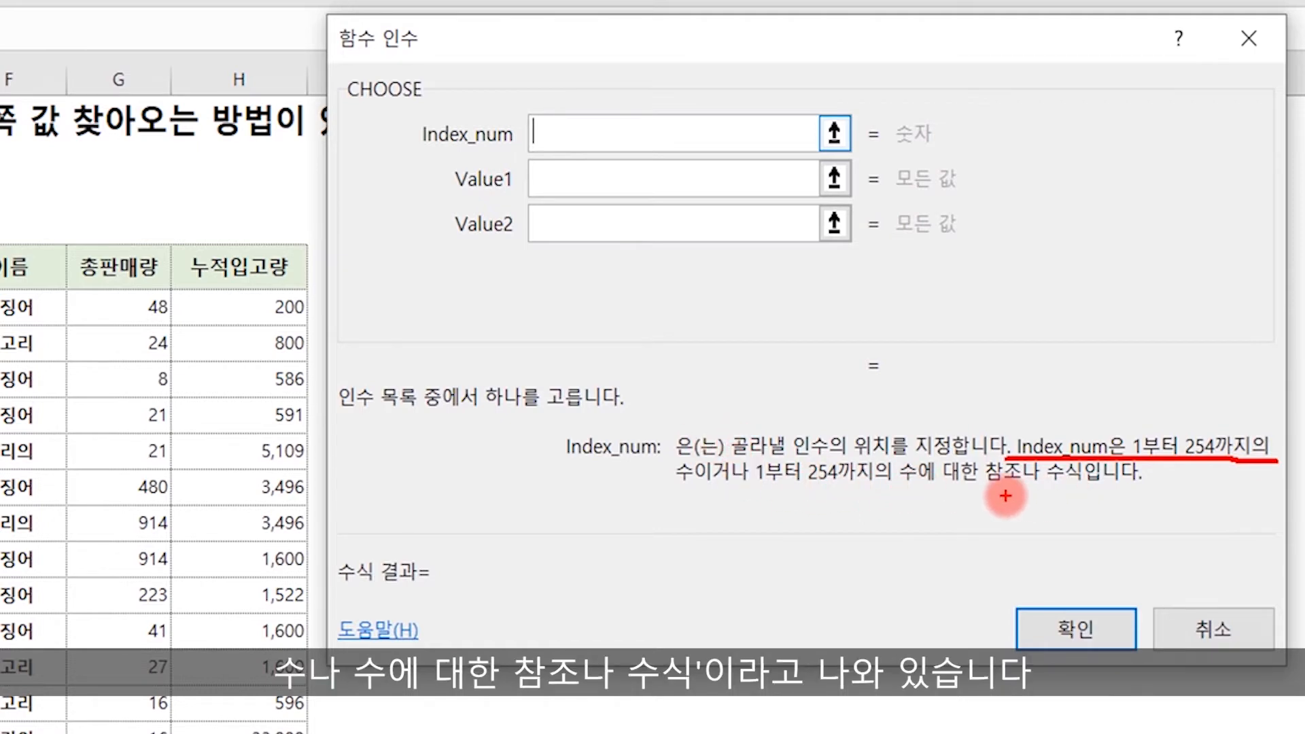
left_click_drag(992, 489, 1166, 488)
mouse_move(1031, 411)
left_mouse_down()
mouse_move(927, 38)
mouse_move(816, 68)
mouse_move(786, 122)
mouse_move(807, 63)
left_mouse_up()
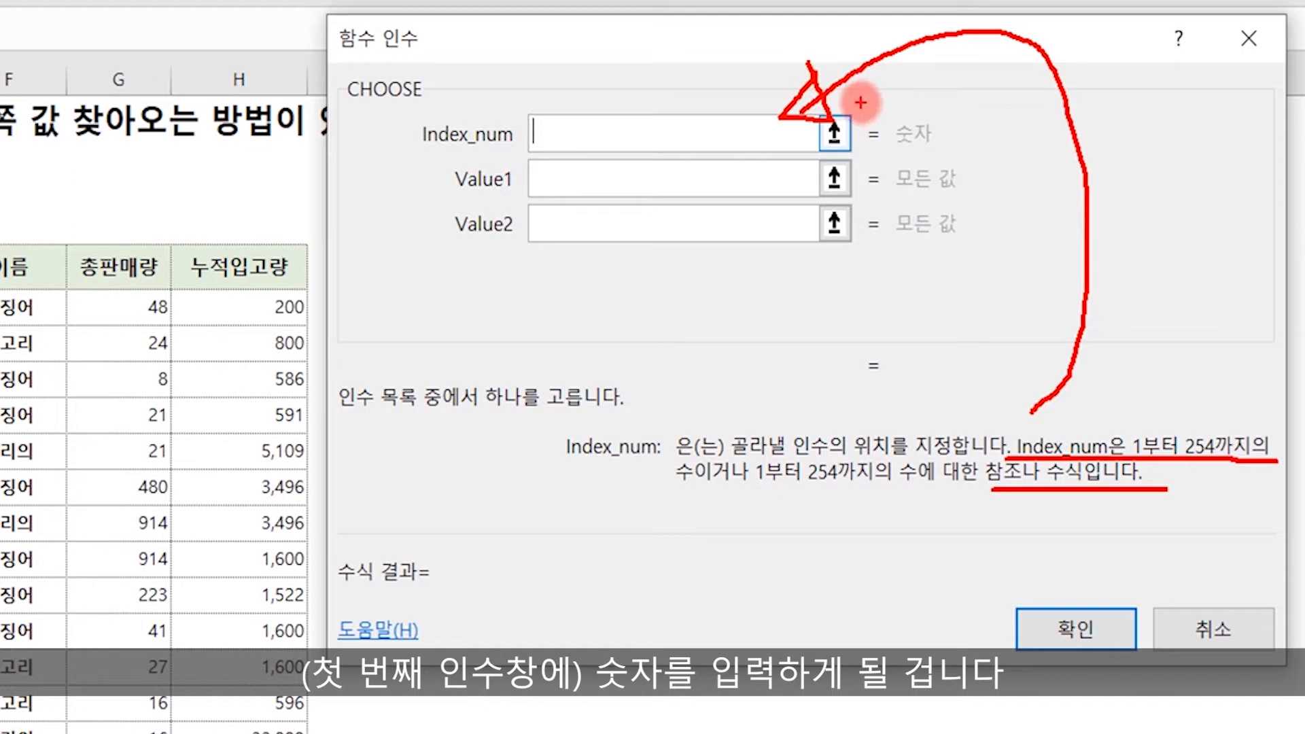
left_click_drag(928, 95, 951, 144)
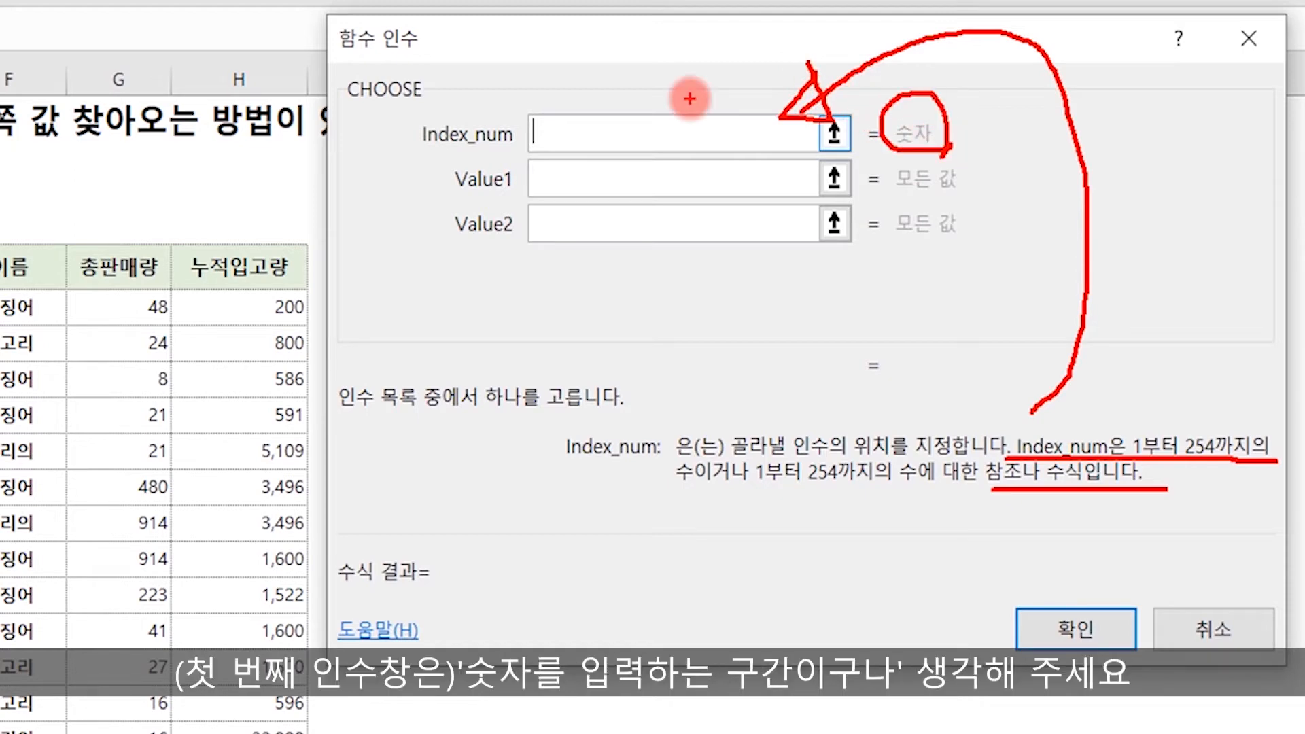
key("Escape")
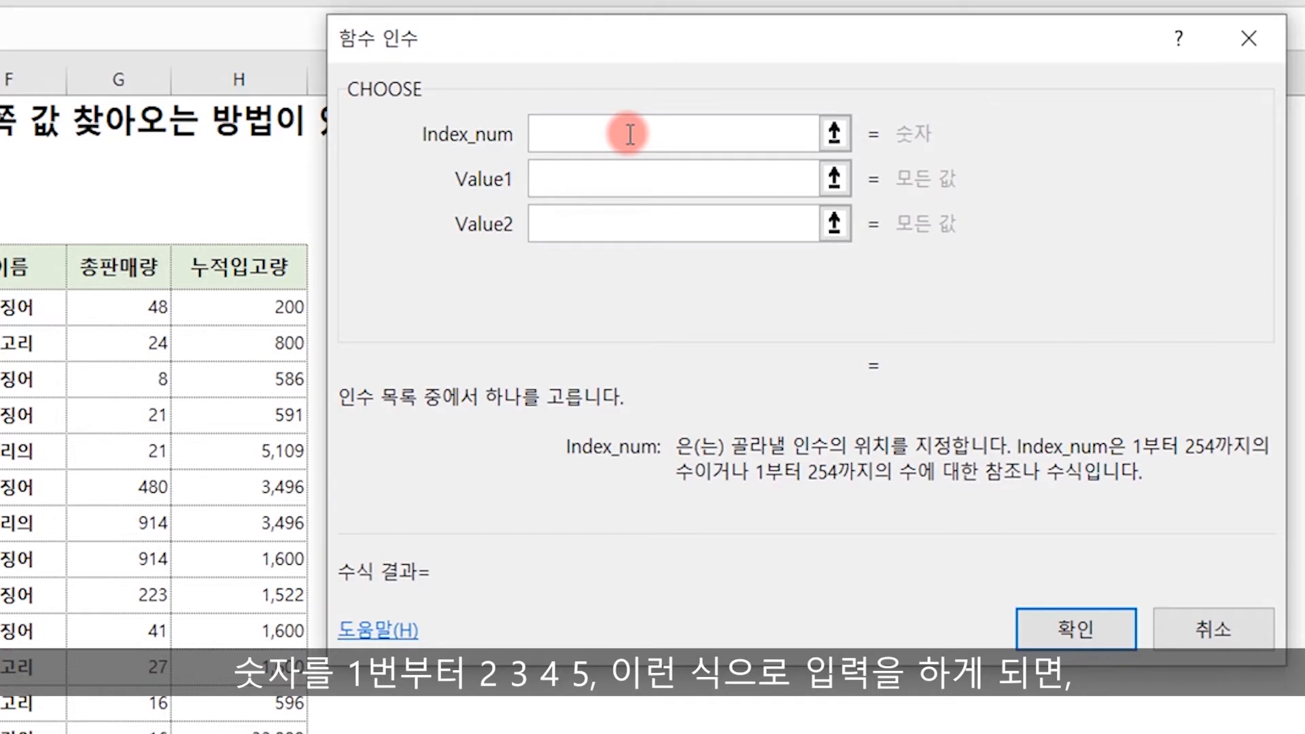
Reveal additional Value arguments of the CHOOSE function and look through the extended argument list
left_click(608, 174)
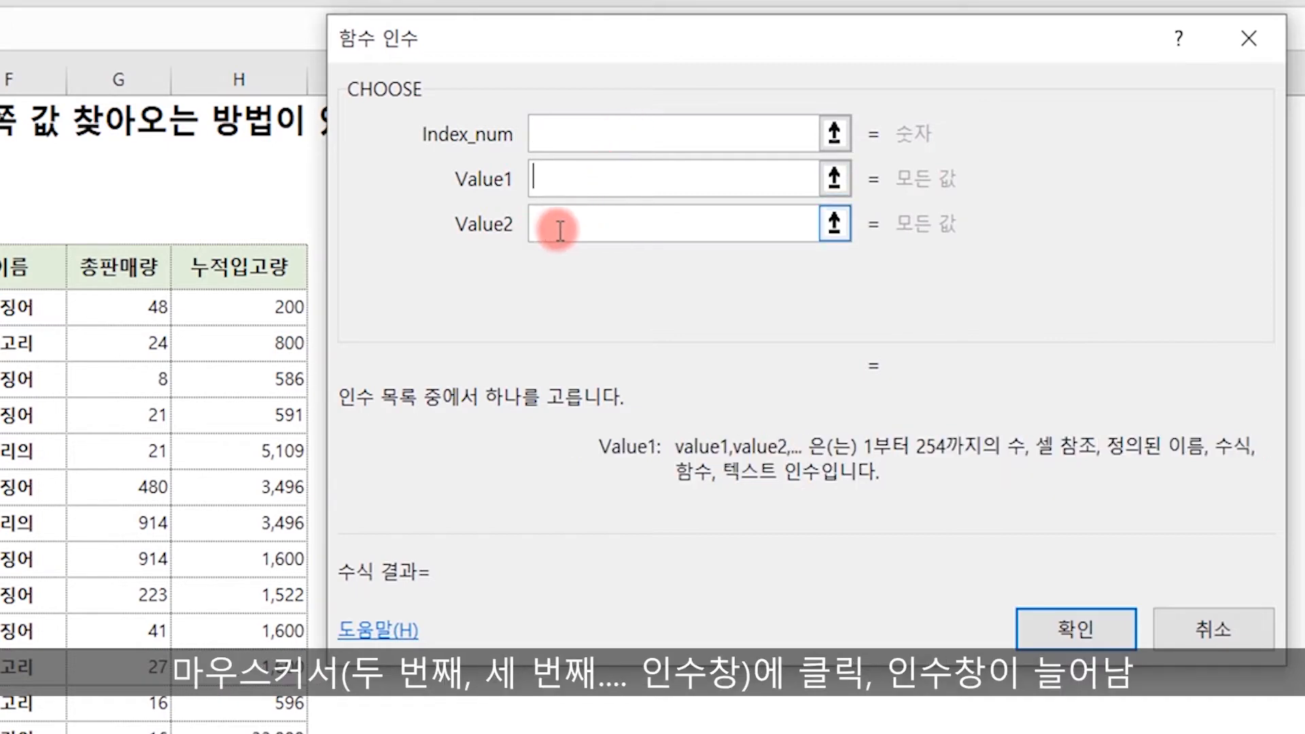
left_click(581, 224)
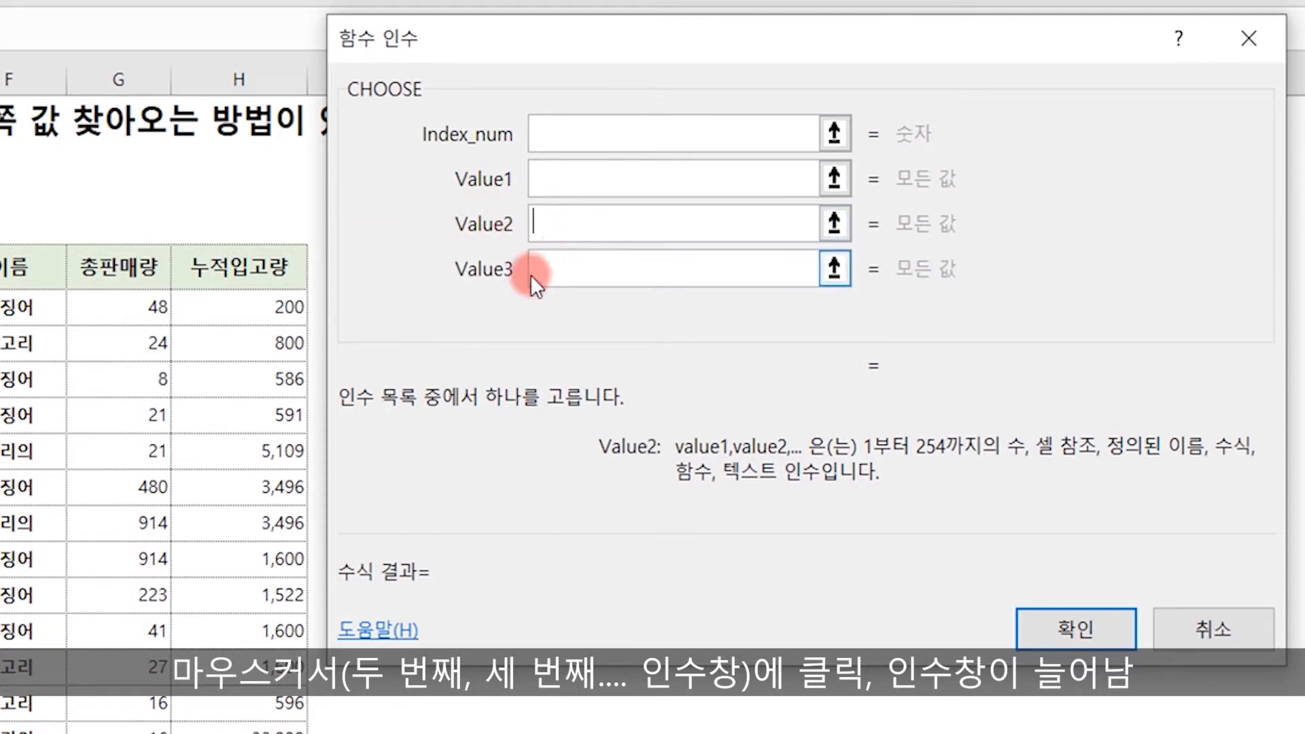
left_click(557, 273)
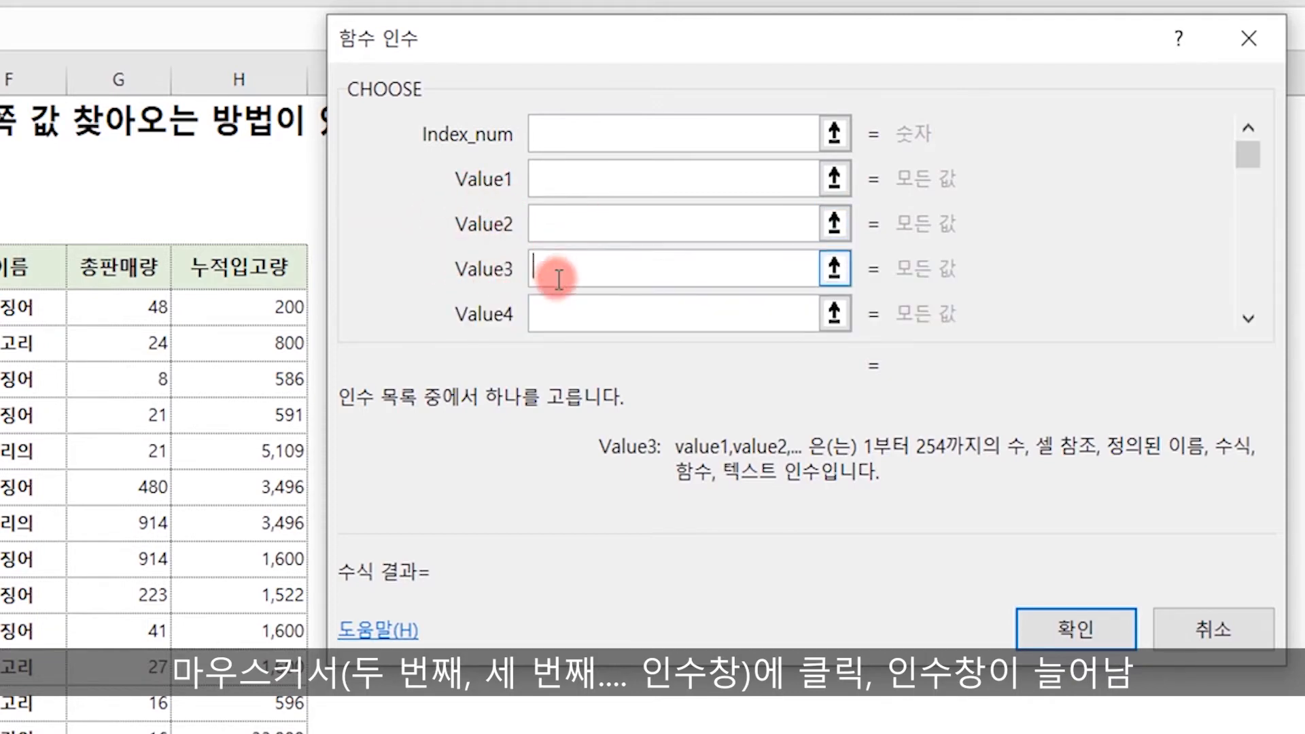
left_click(1248, 320)
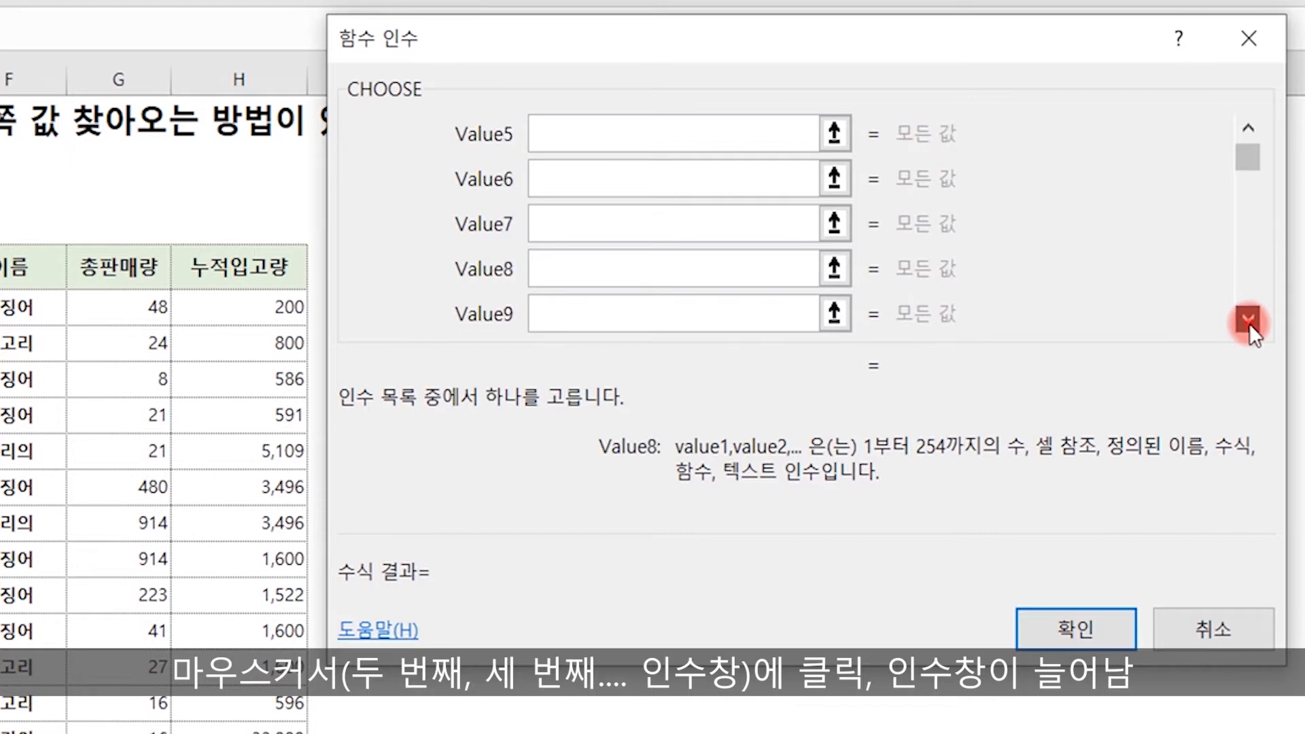
left_click(1248, 320)
left_click_drag(1258, 157, 1254, 144)
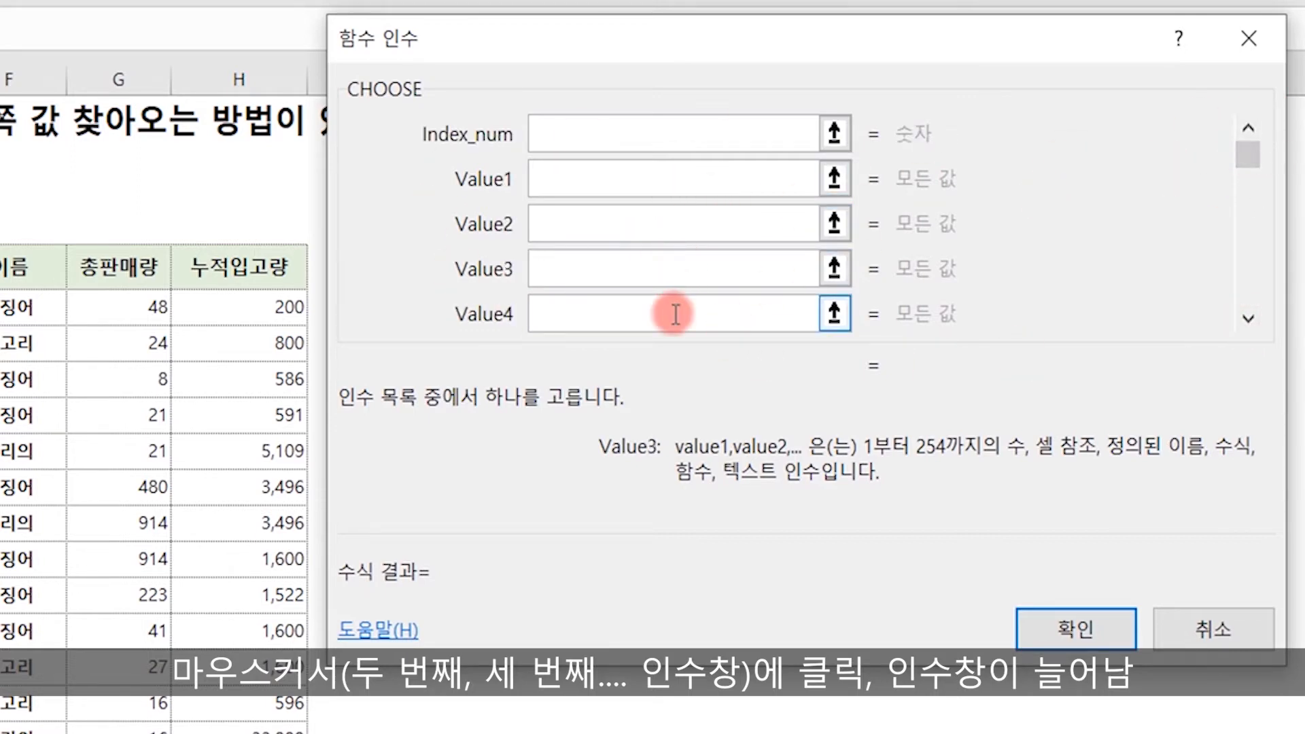
Set the CHOOSE function's Index_num to 1 and Value1 to the text 문자값1
left_click(574, 135)
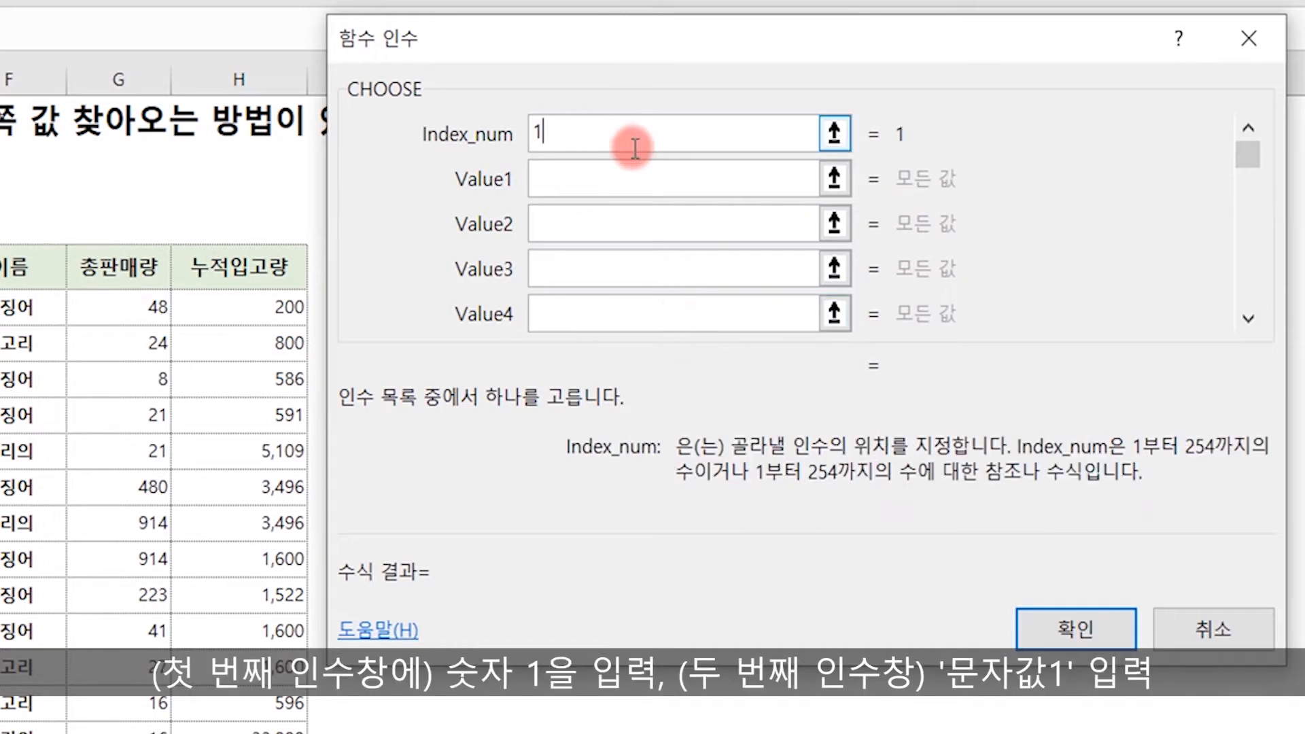
type("1")
left_click(599, 182)
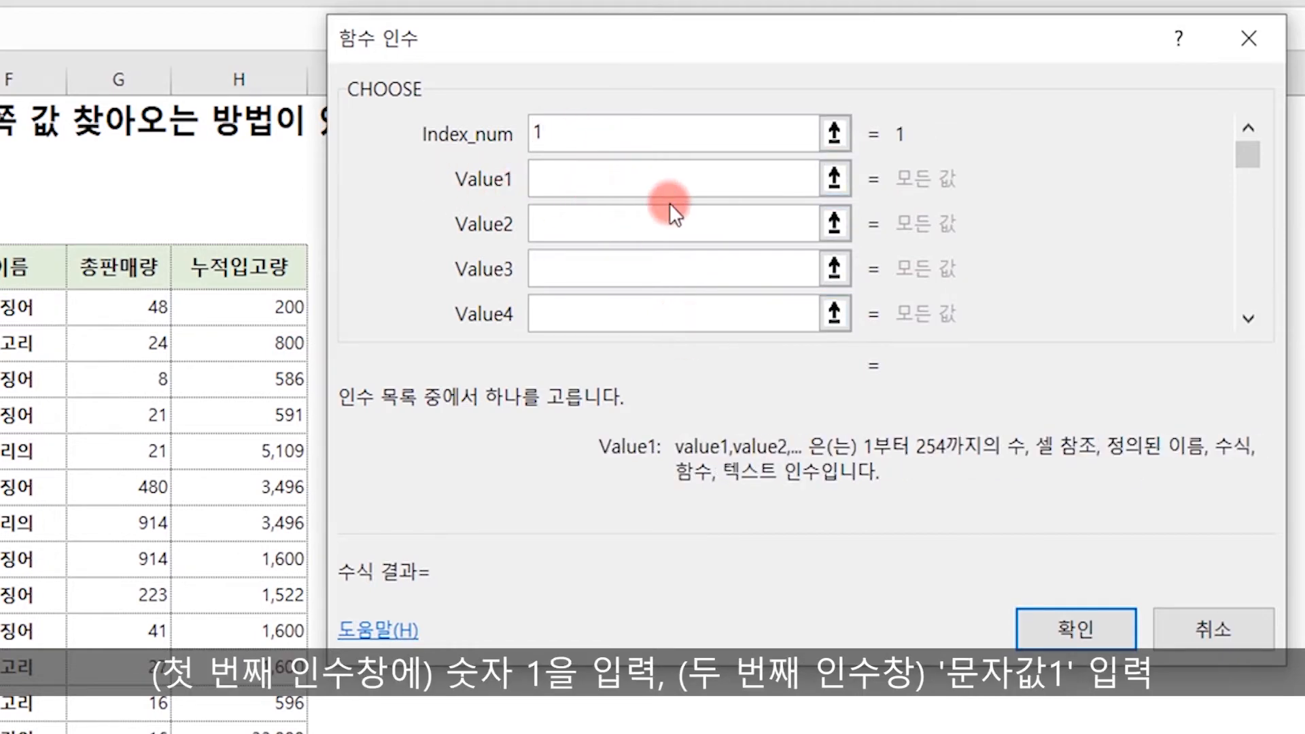
type("문자값1")
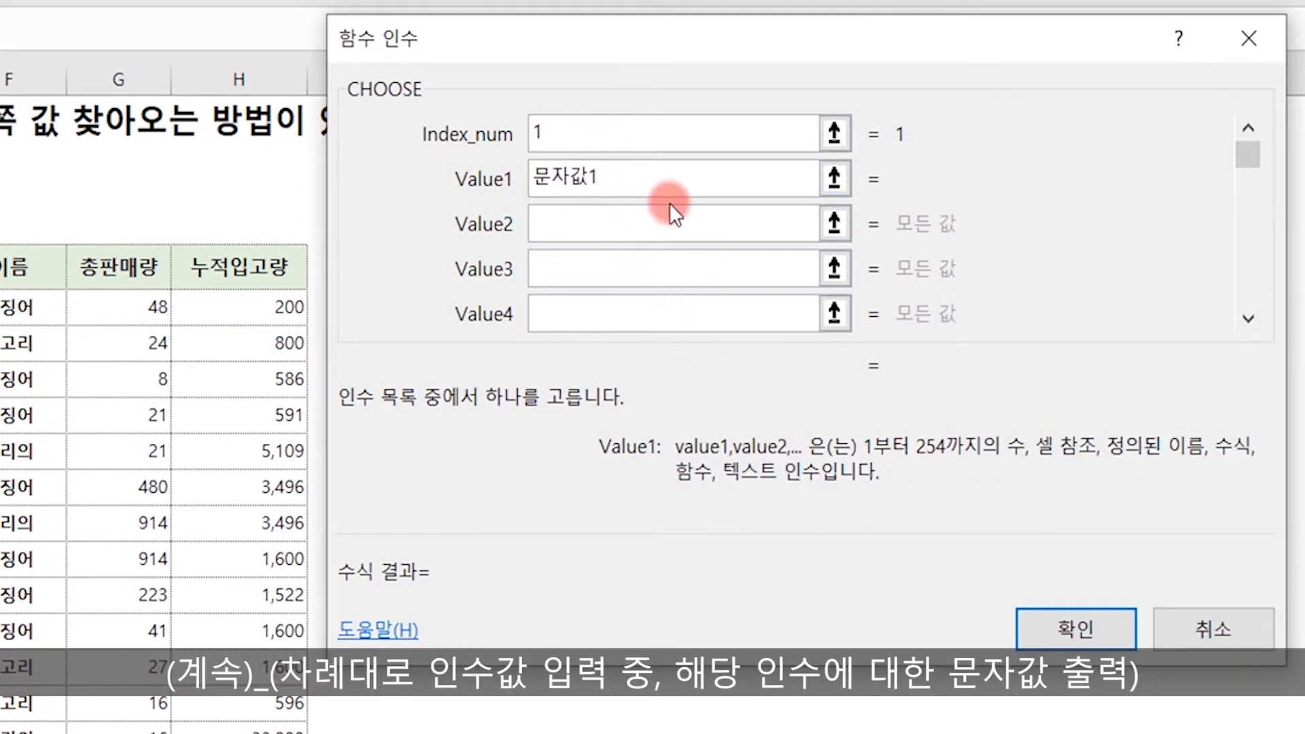
left_click(616, 223)
Change Index_num to 2 and enter the text 문자값2 as Value2
left_click(668, 134)
key("BackSpace")
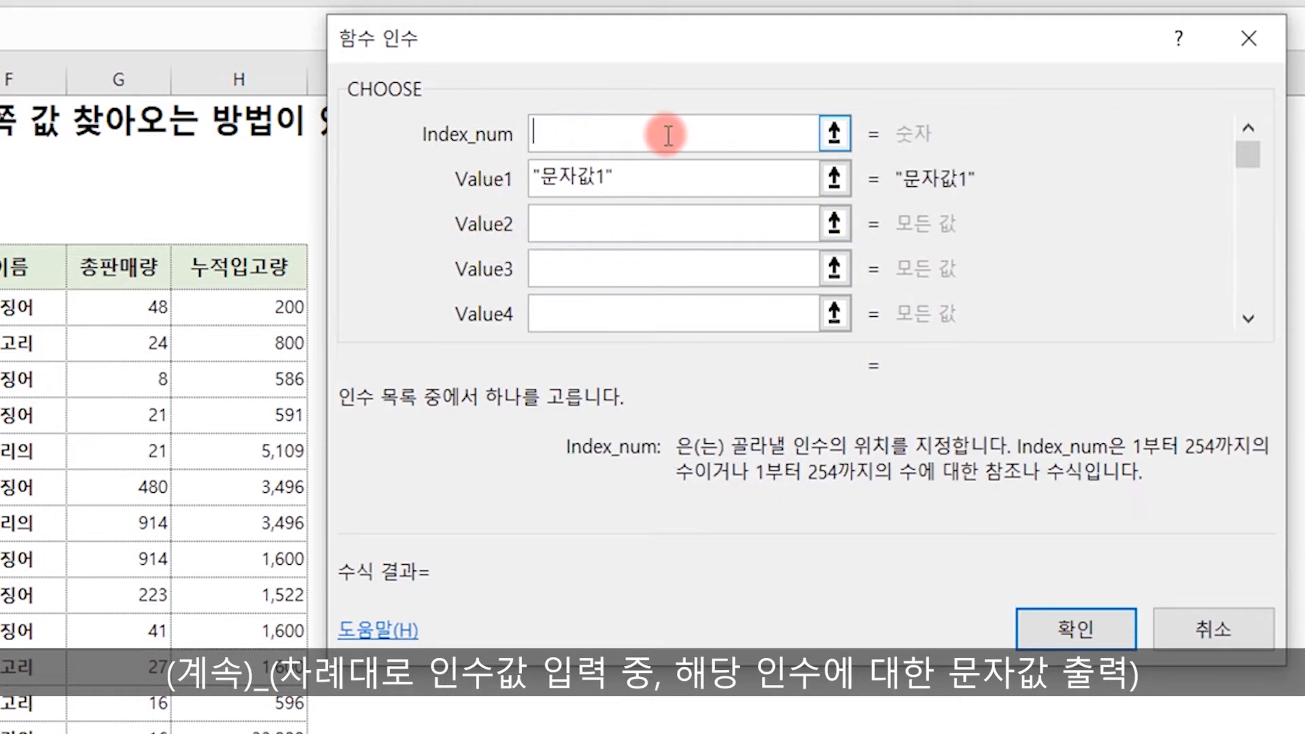
type("2")
left_click(480, 204)
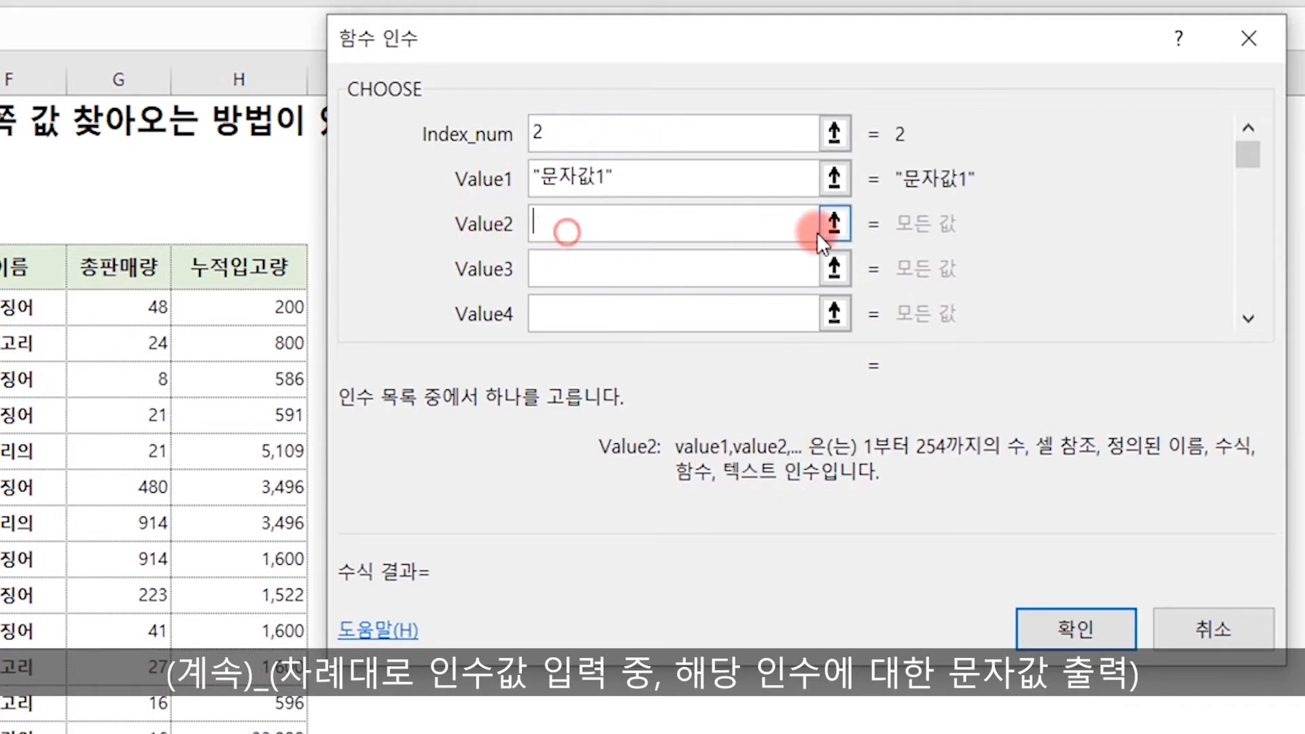
type("문자값2")
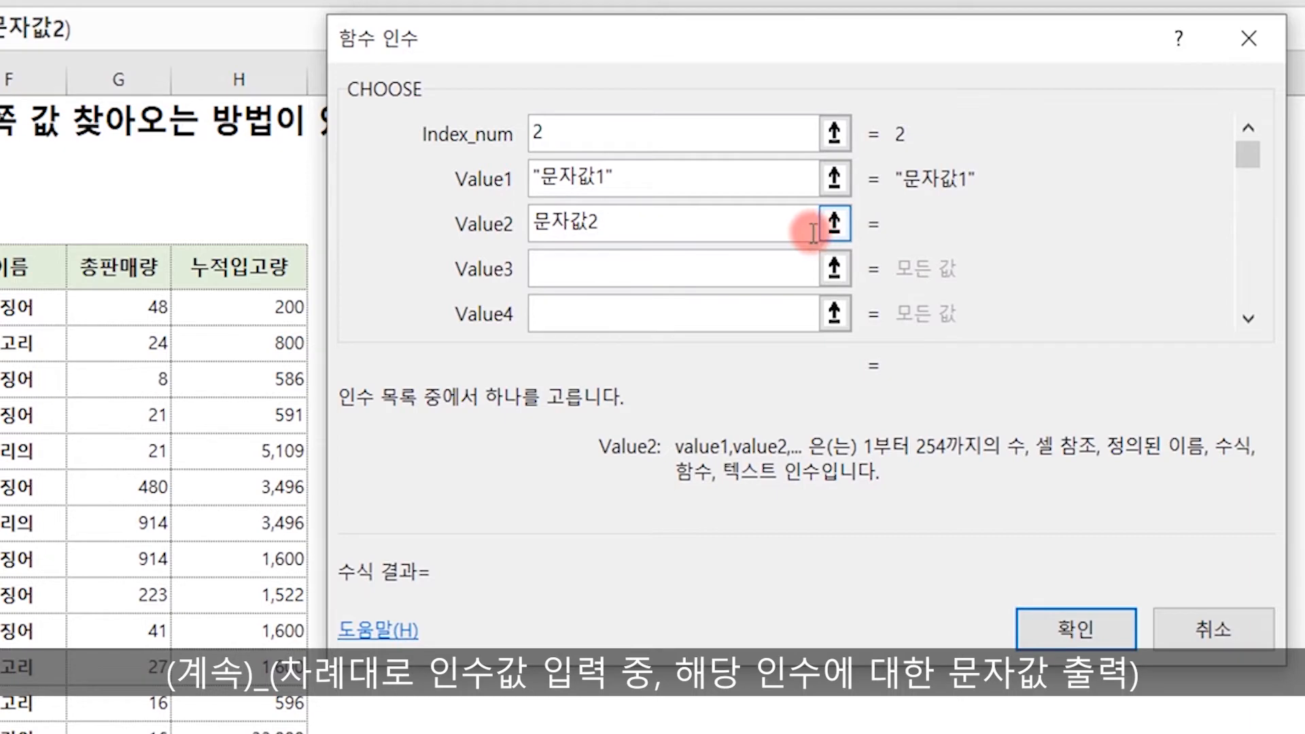
left_click(565, 280)
Change Index_num to 3 and enter the text 문자값3 as Value3
left_click(574, 124)
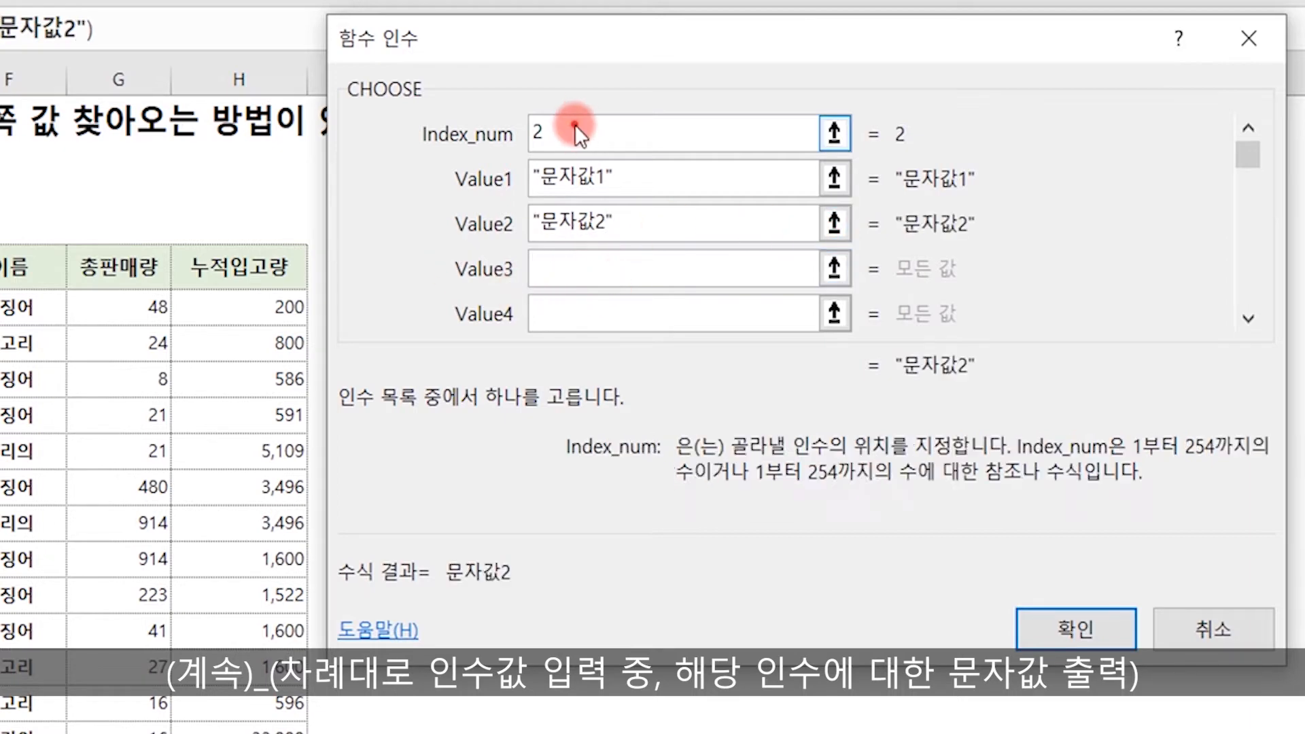
key("BackSpace")
type("3")
left_click(591, 274)
type("무자값3")
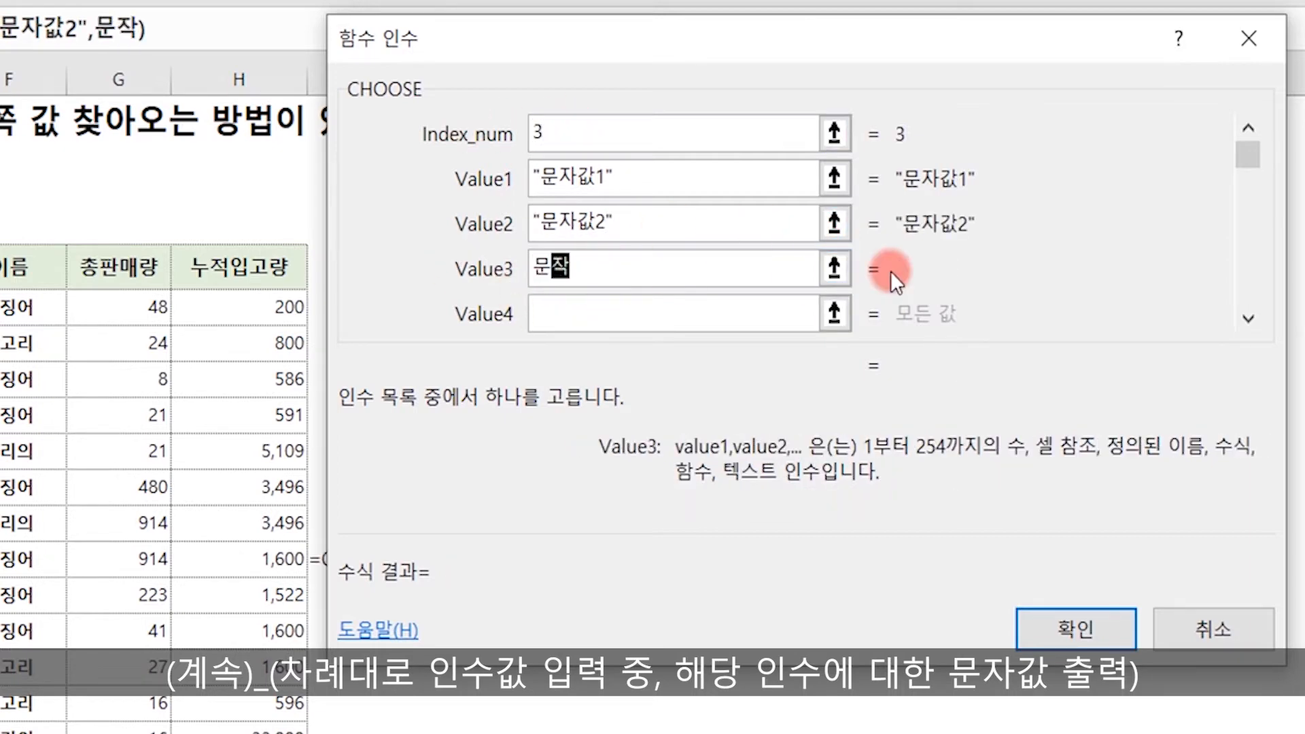
left_click(654, 312)
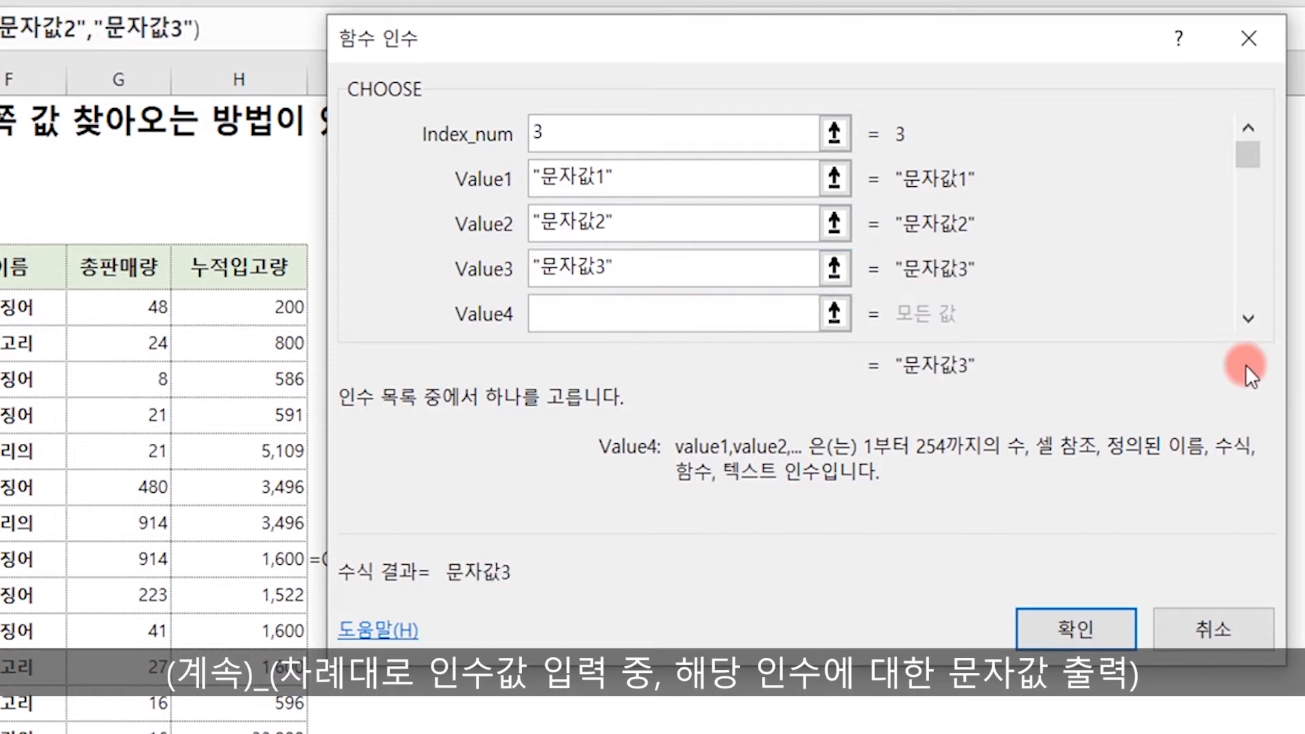
key("ctrl+2")
mouse_move(500, 130)
left_mouse_down()
mouse_move(431, 135)
mouse_move(451, 174)
left_mouse_up()
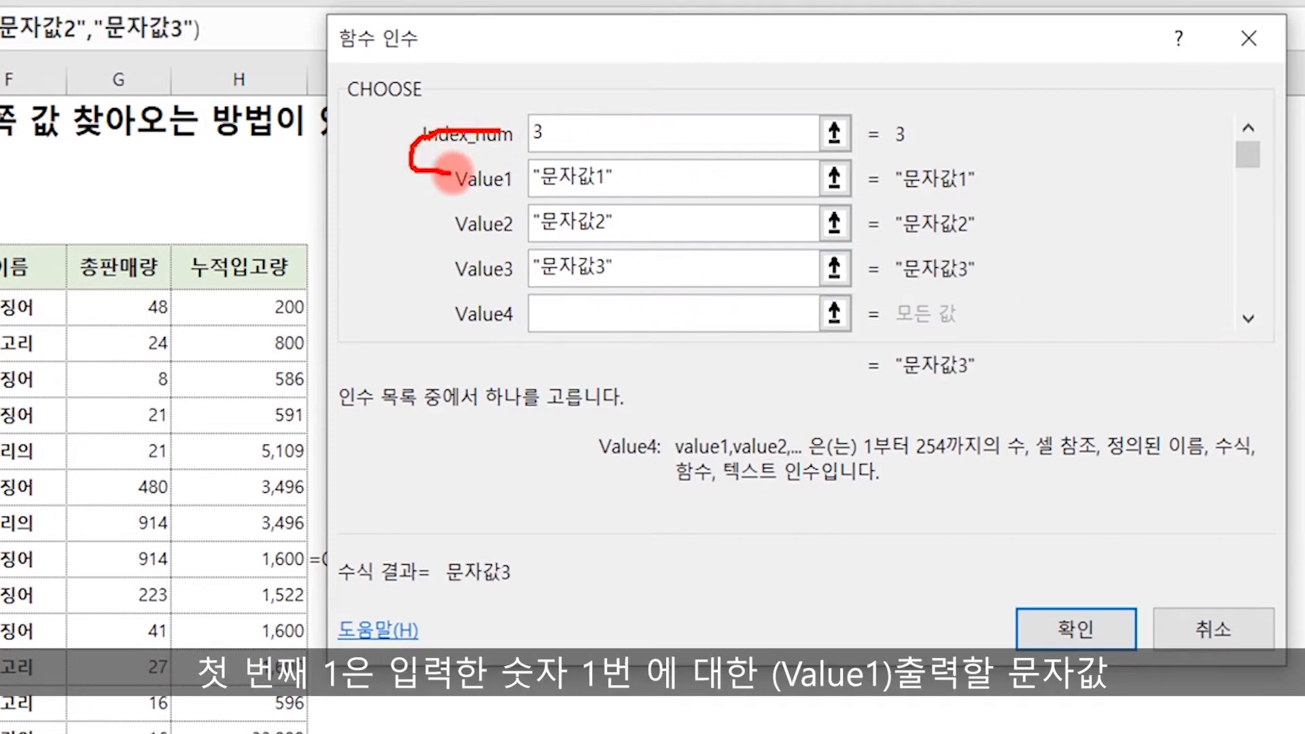
mouse_move(522, 102)
left_mouse_down()
mouse_move(522, 125)
mouse_move(580, 116)
left_mouse_up()
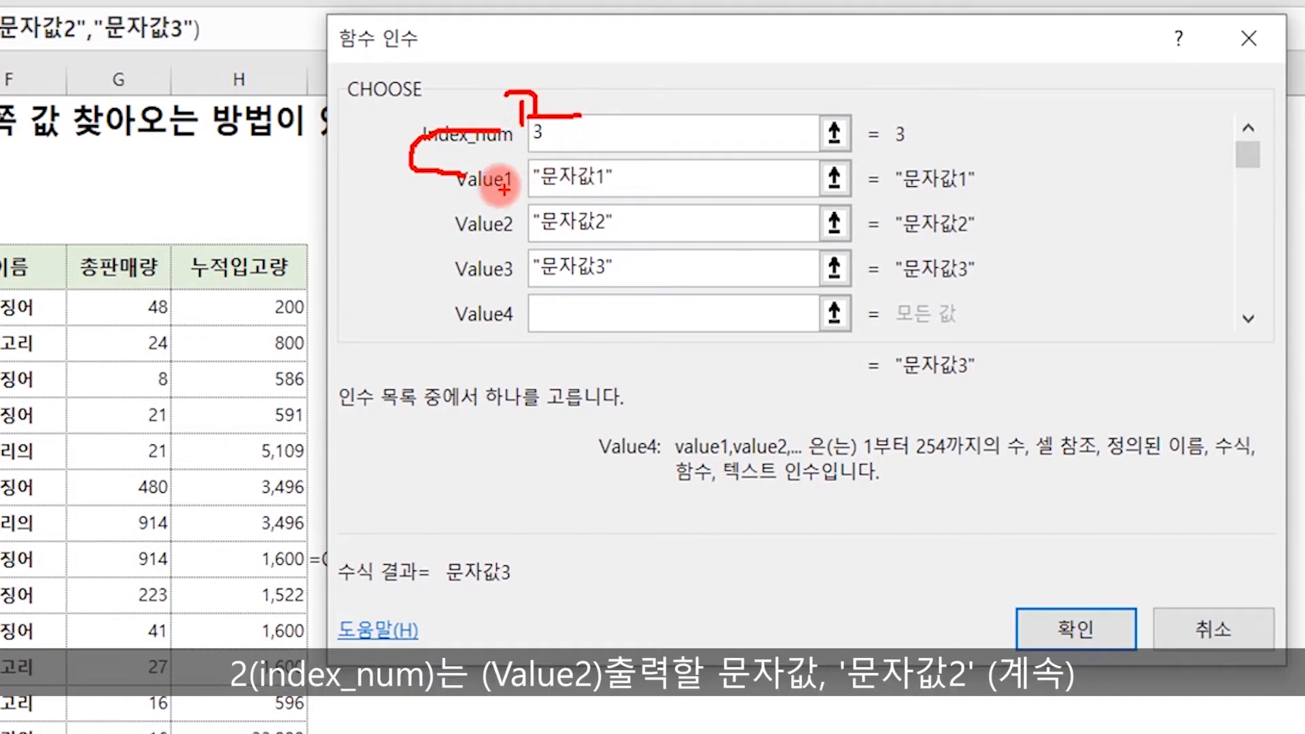
mouse_move(503, 129)
left_mouse_down()
mouse_move(356, 146)
mouse_move(452, 209)
mouse_move(427, 223)
left_mouse_up()
mouse_move(542, 83)
left_mouse_down()
mouse_move(566, 130)
mouse_move(367, 106)
mouse_move(344, 249)
mouse_move(431, 254)
mouse_move(432, 270)
mouse_move(441, 248)
left_mouse_up()
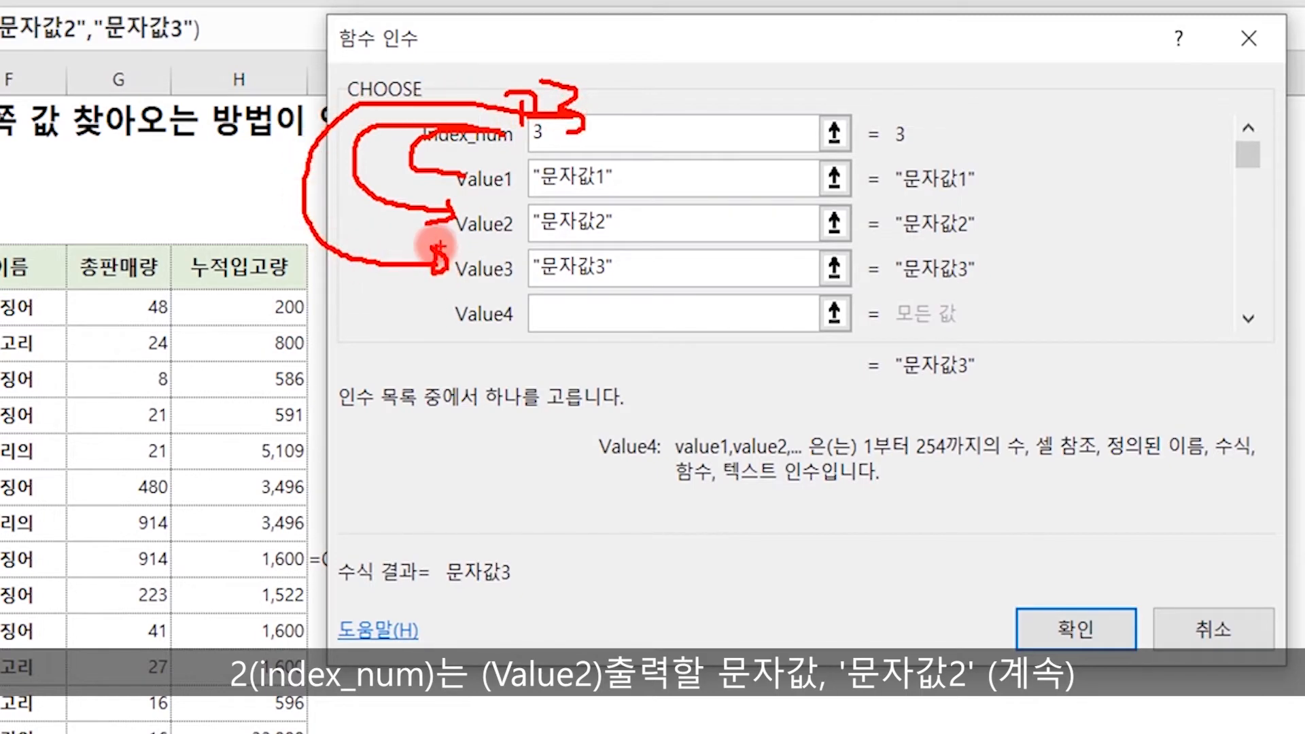
key("Escape")
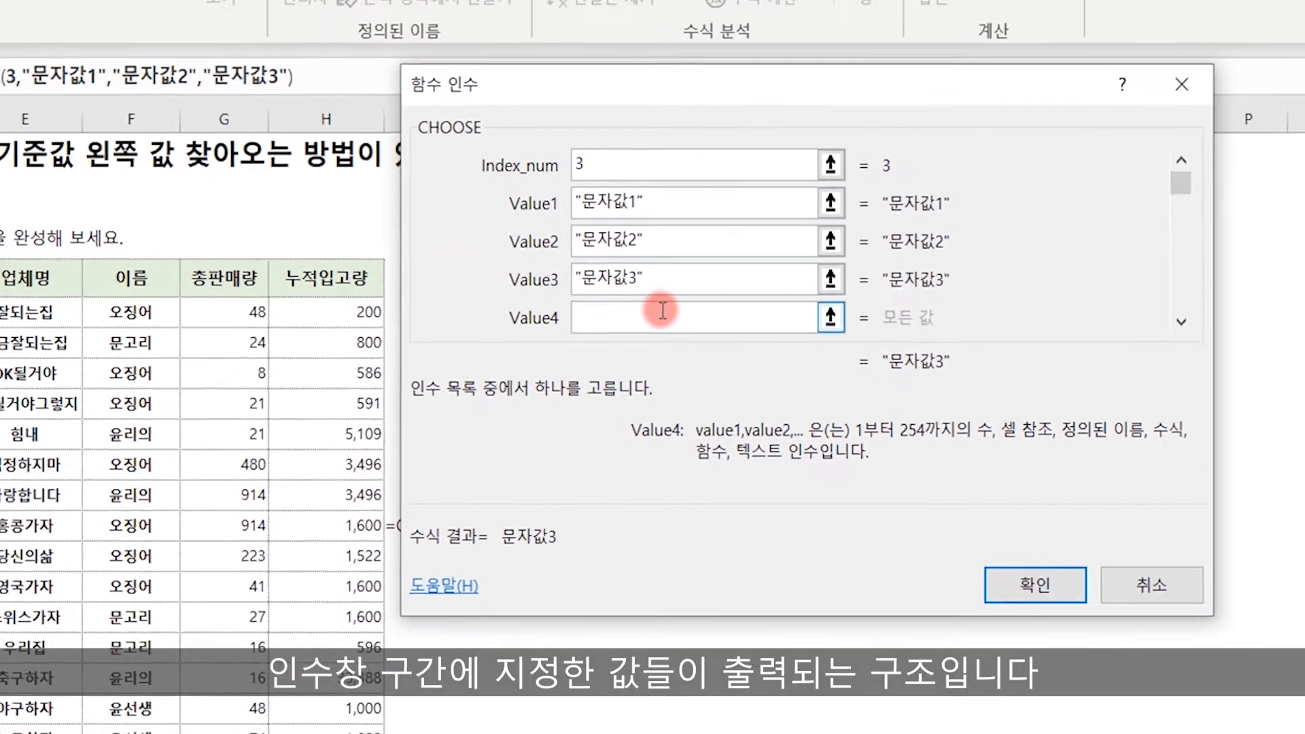
Discard the CHOOSE function arguments and begin the formula =choose(weekday in cell K14
left_click(1151, 585)
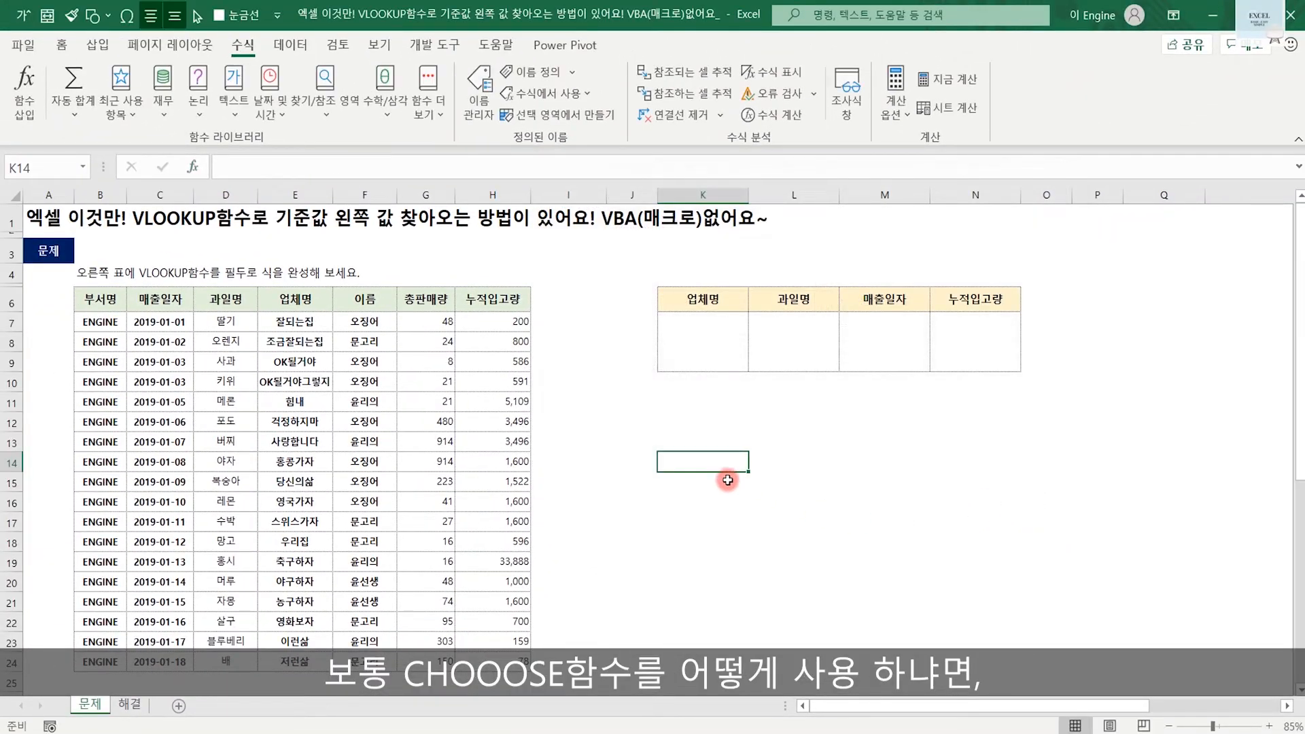
type("=choose")
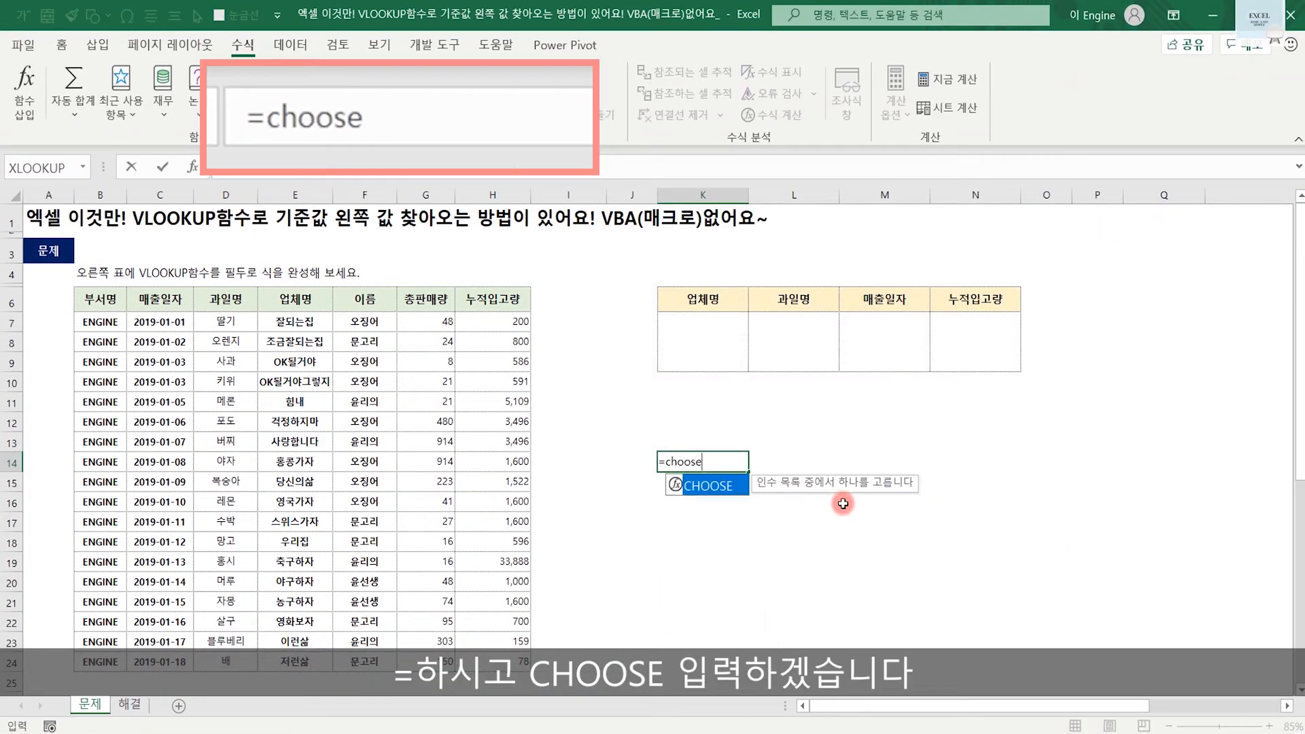
type("(")
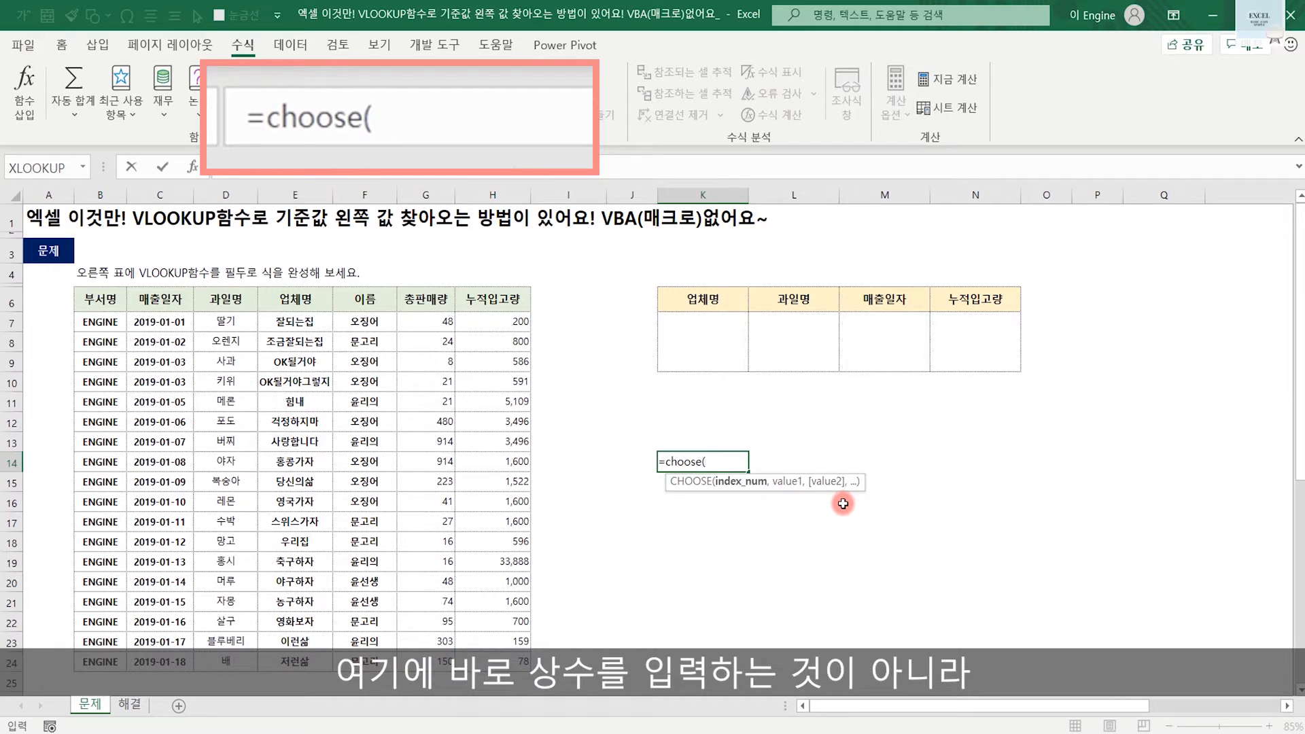
type("weekday")
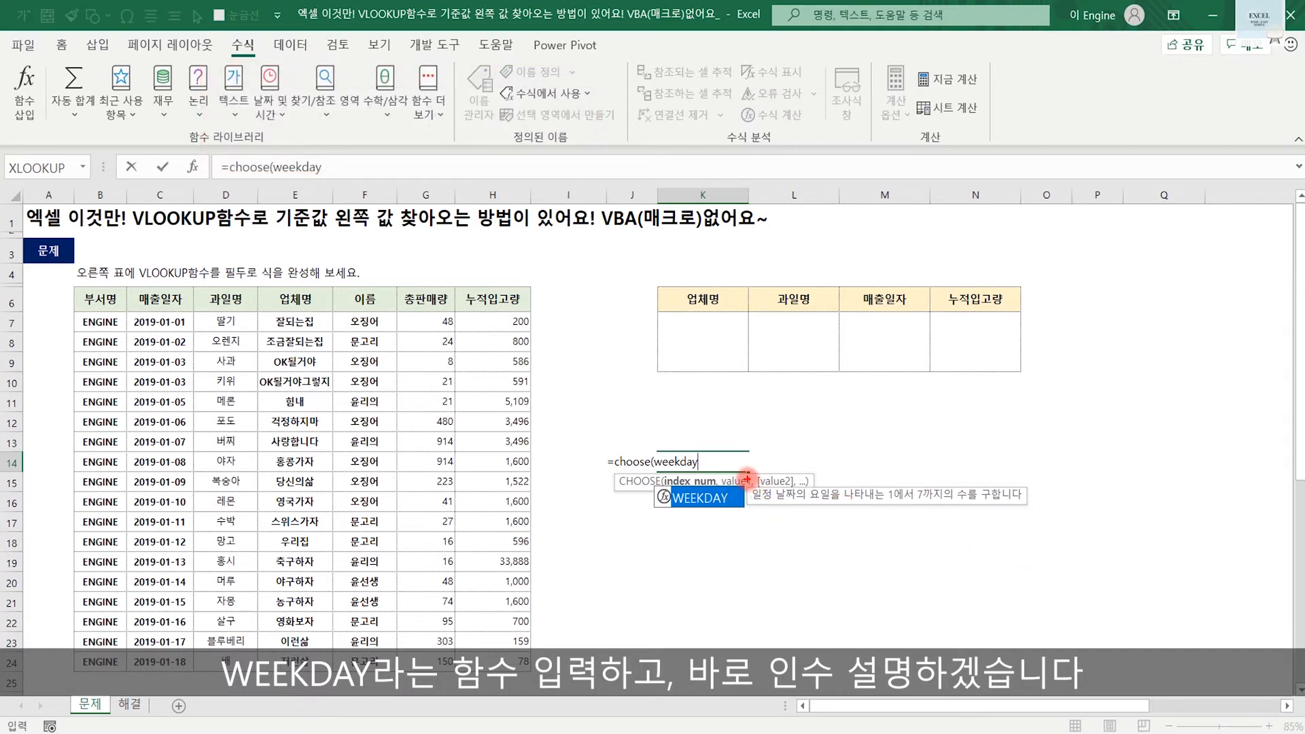
mouse_move(747, 479)
left_mouse_down()
mouse_move(821, 518)
mouse_move(1029, 521)
left_mouse_up()
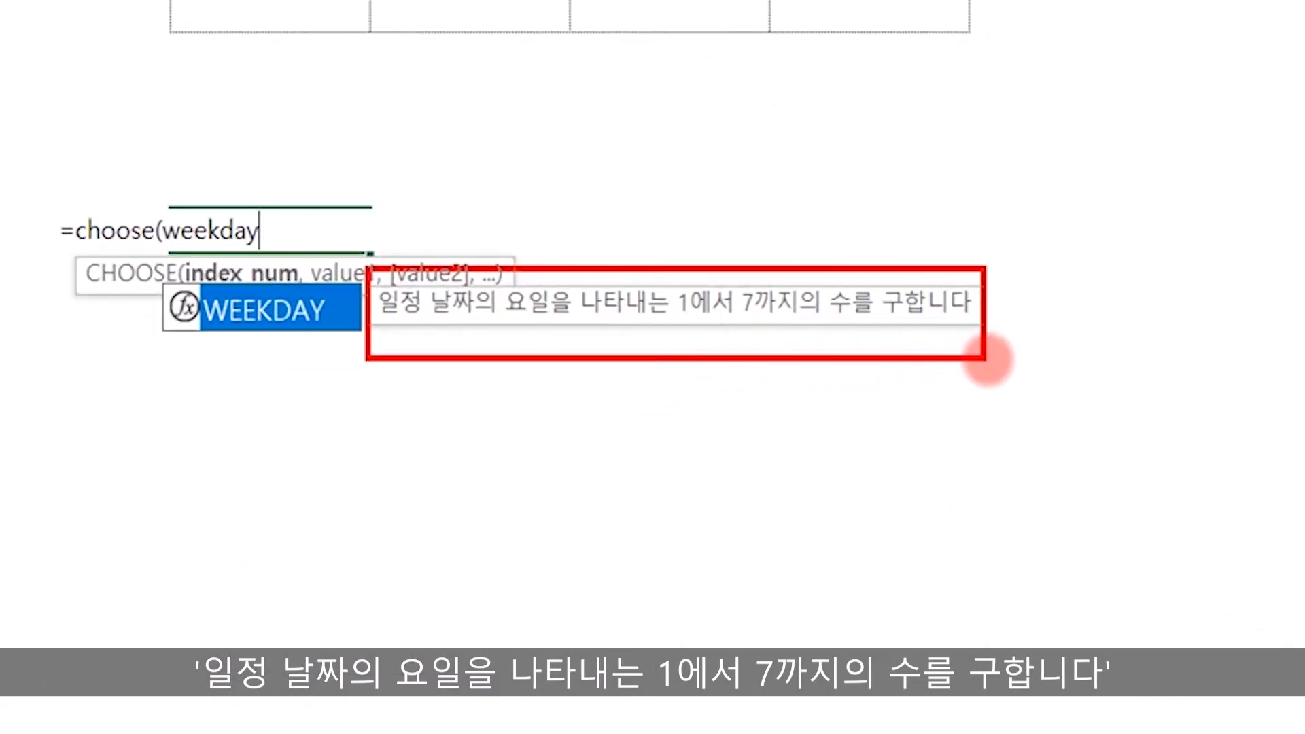
left_click_drag(987, 359, 994, 358)
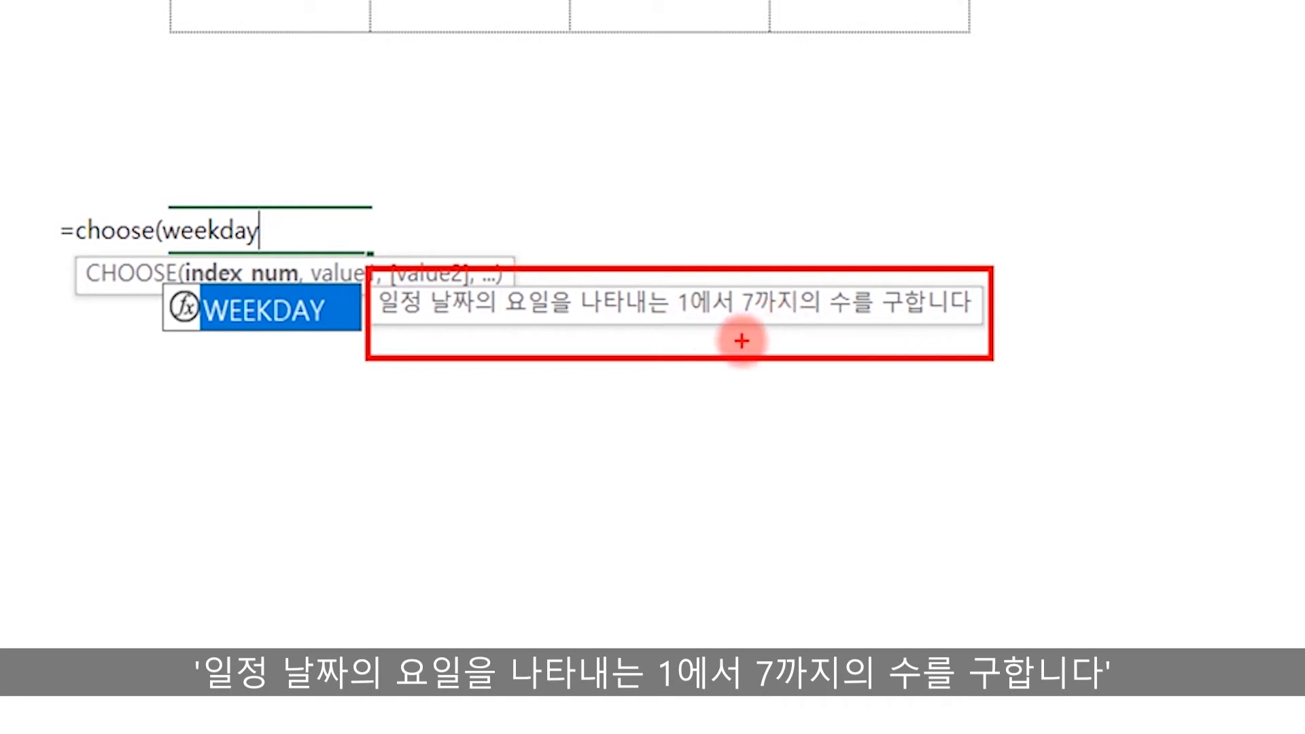
left_click_drag(411, 390, 403, 405)
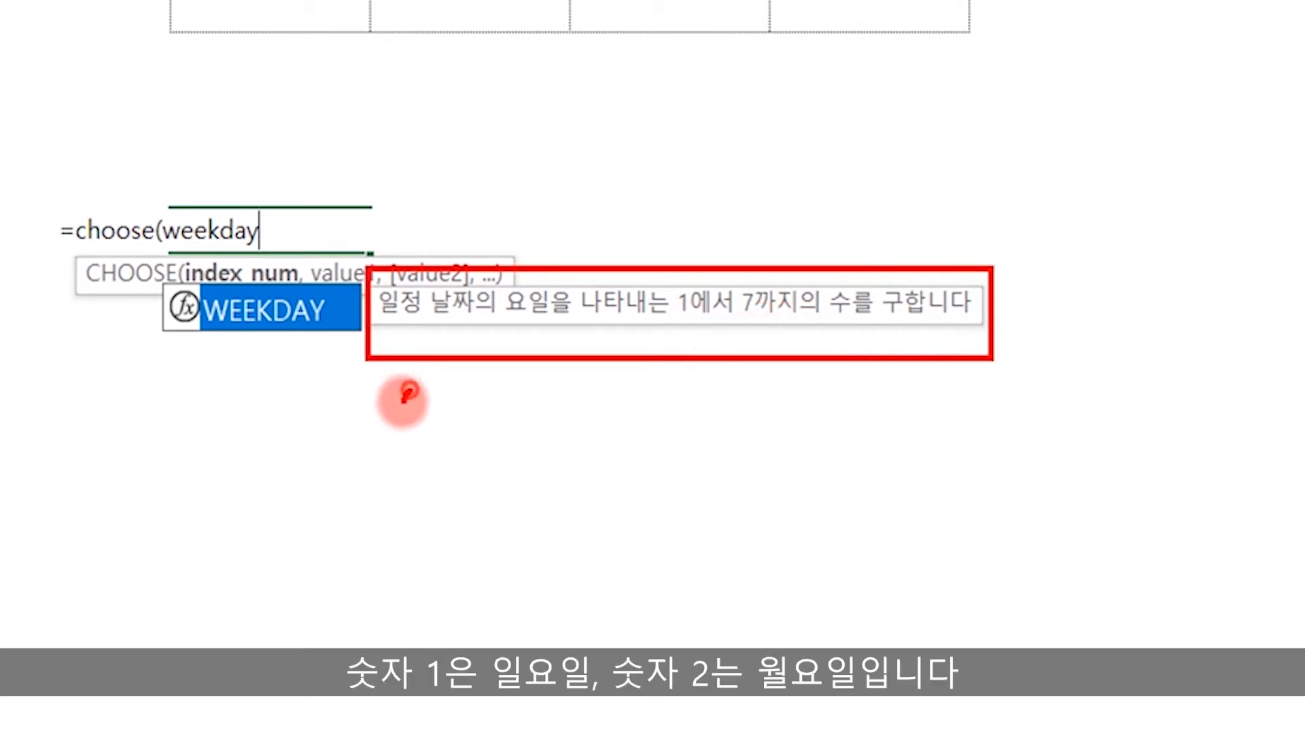
left_click_drag(391, 451, 370, 469)
left_click_drag(402, 467, 397, 569)
left_click_drag(511, 391, 552, 420)
left_click_drag(532, 467, 533, 486)
left_click_drag(480, 512, 548, 499)
left_click_drag(525, 516, 522, 544)
left_click_drag(567, 484, 552, 547)
left_click_drag(547, 565, 589, 617)
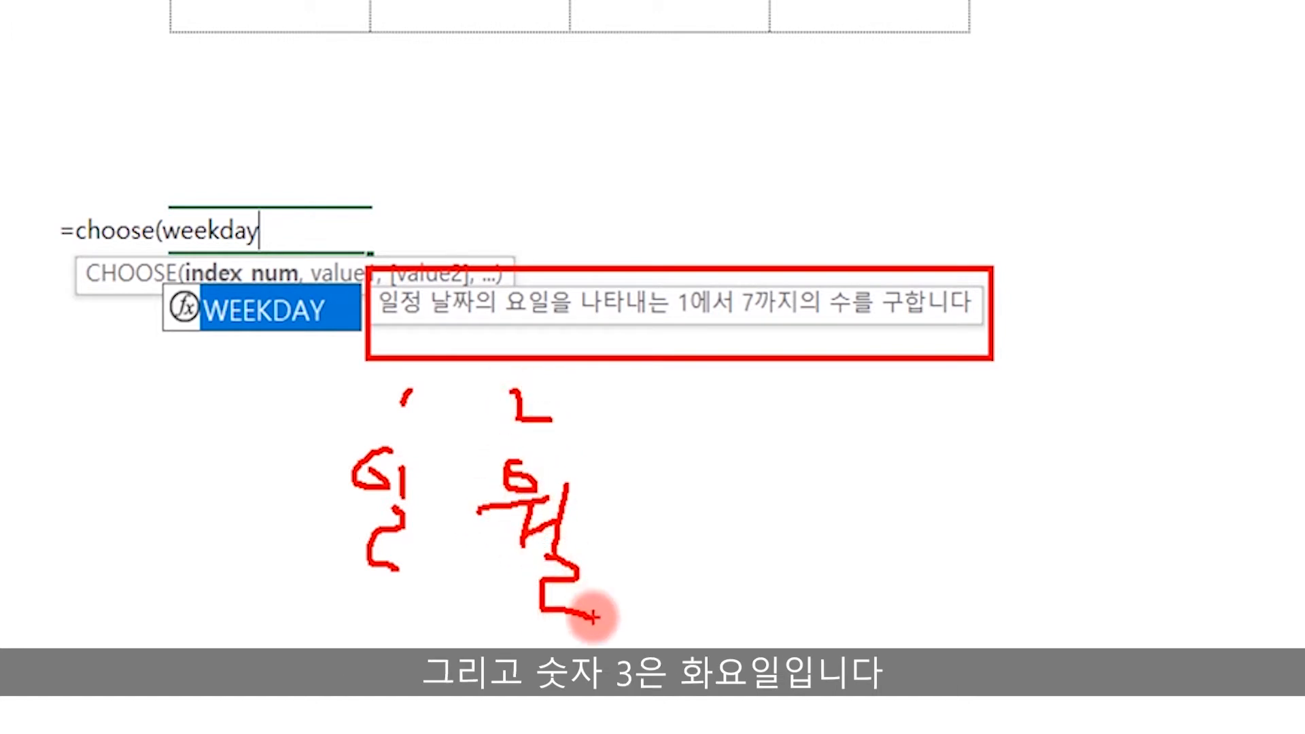
mouse_move(678, 380)
left_mouse_down()
mouse_move(681, 428)
mouse_move(710, 488)
left_mouse_up()
left_click_drag(685, 504, 747, 503)
left_click_drag(710, 510, 722, 567)
left_click_drag(747, 488, 746, 603)
left_click_drag(748, 554, 781, 554)
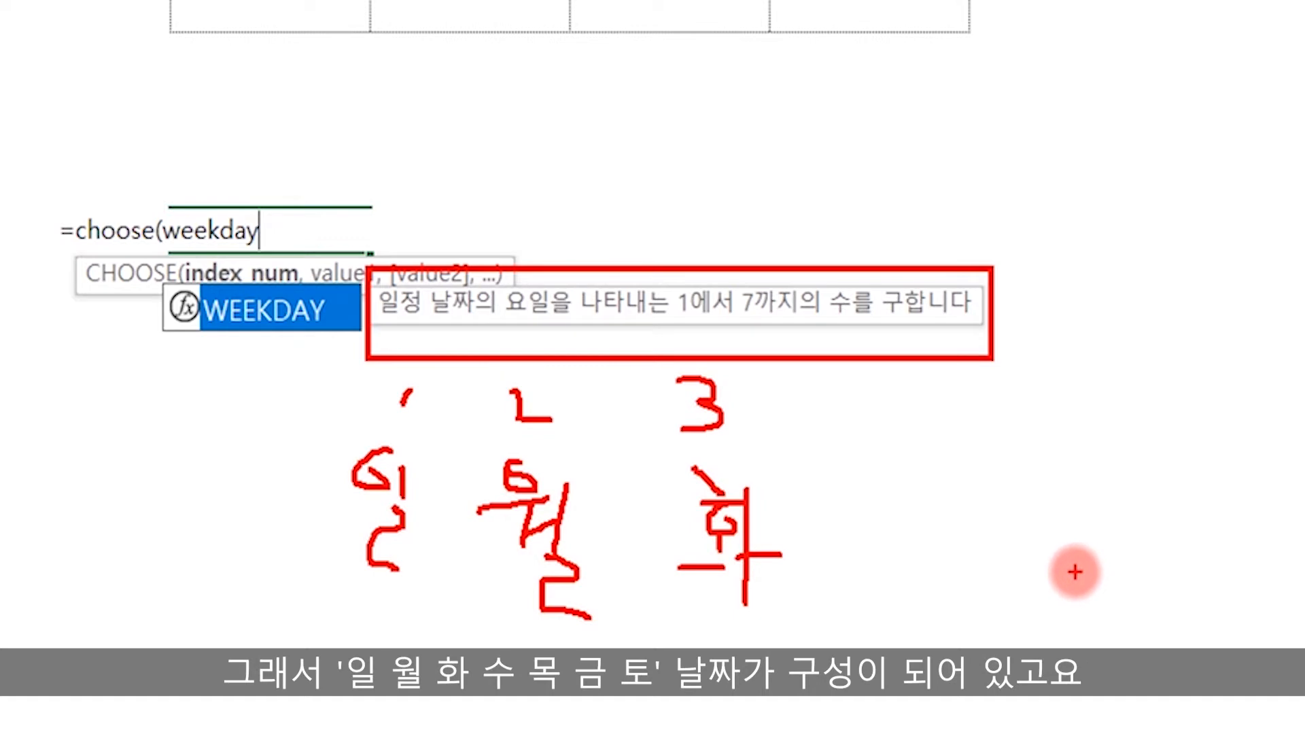
left_click_drag(836, 421, 857, 431)
left_click_drag(892, 423, 983, 433)
left_click_drag(1009, 425, 1035, 439)
left_click_drag(1058, 433, 1076, 432)
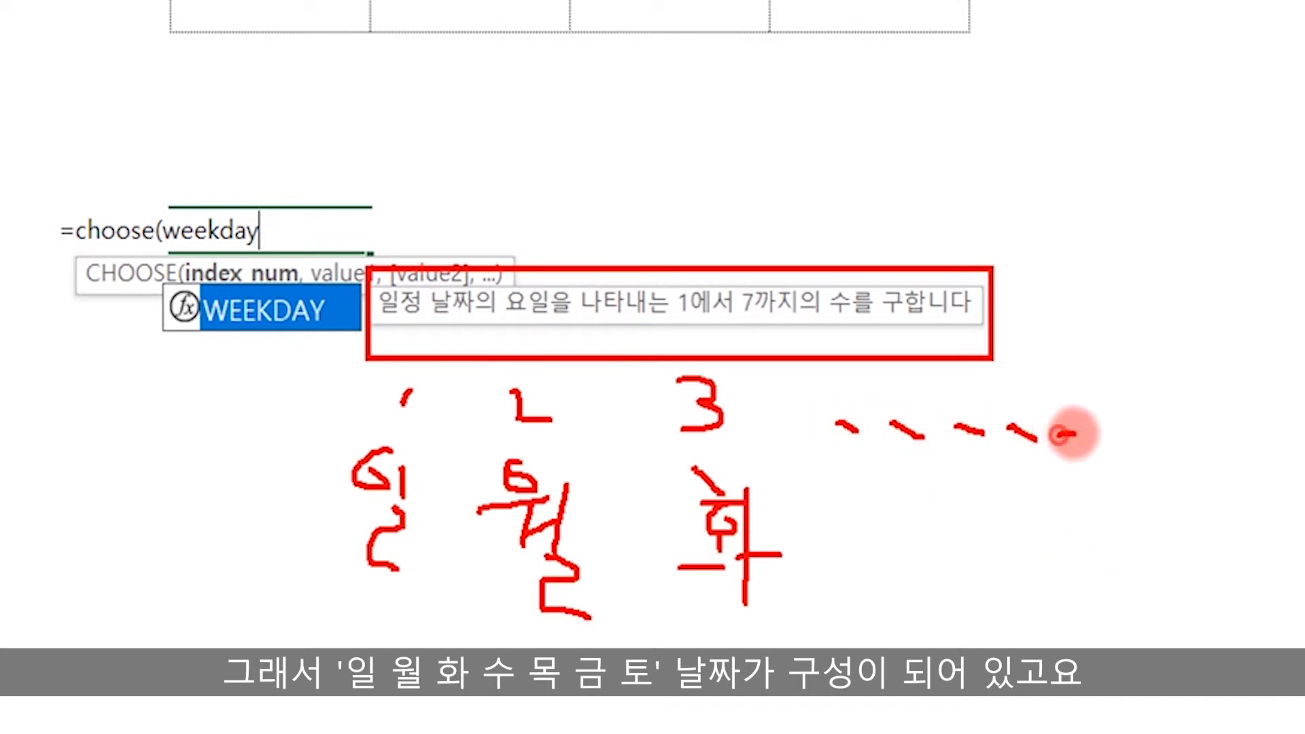
left_click_drag(1165, 406, 1203, 406)
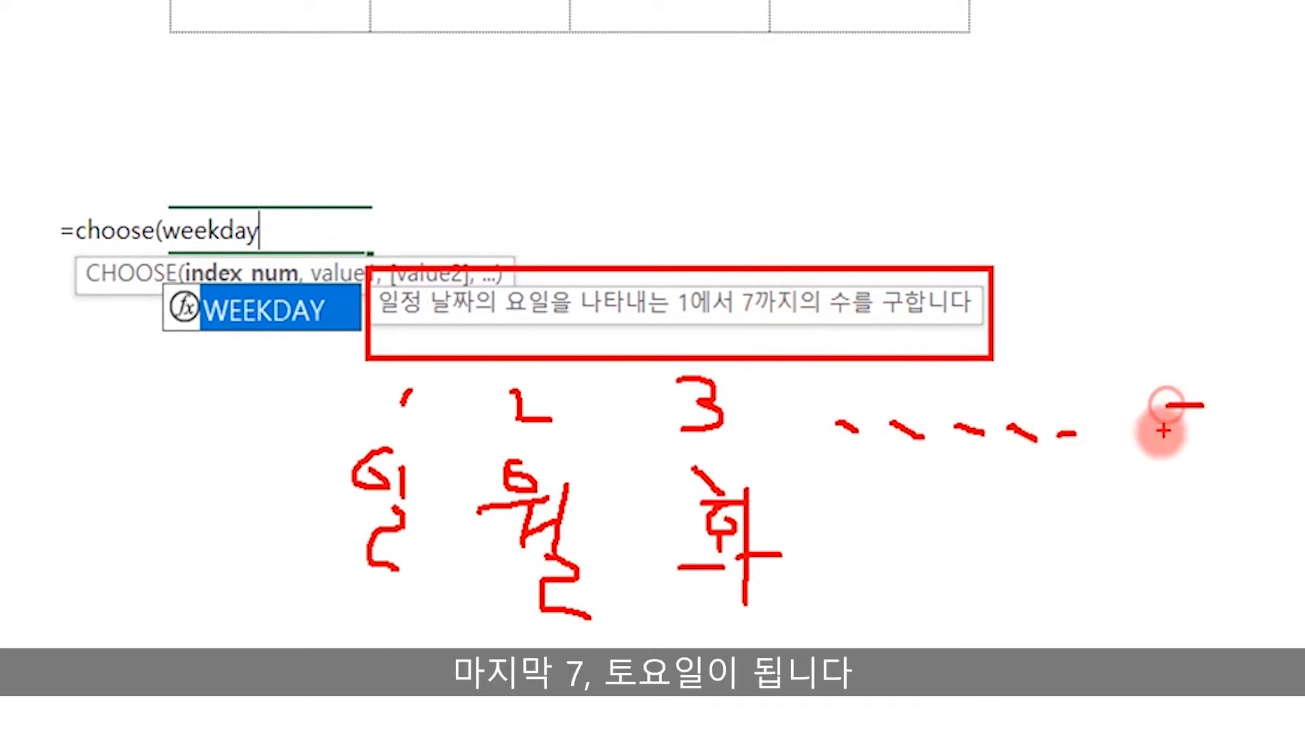
mouse_move(1151, 441)
left_mouse_down()
mouse_move(1198, 439)
mouse_move(1215, 455)
mouse_move(1184, 513)
left_mouse_up()
left_click_drag(1148, 519, 1224, 515)
left_click_drag(1208, 317, 1203, 330)
left_click_drag(1225, 329, 1241, 376)
key("Escape")
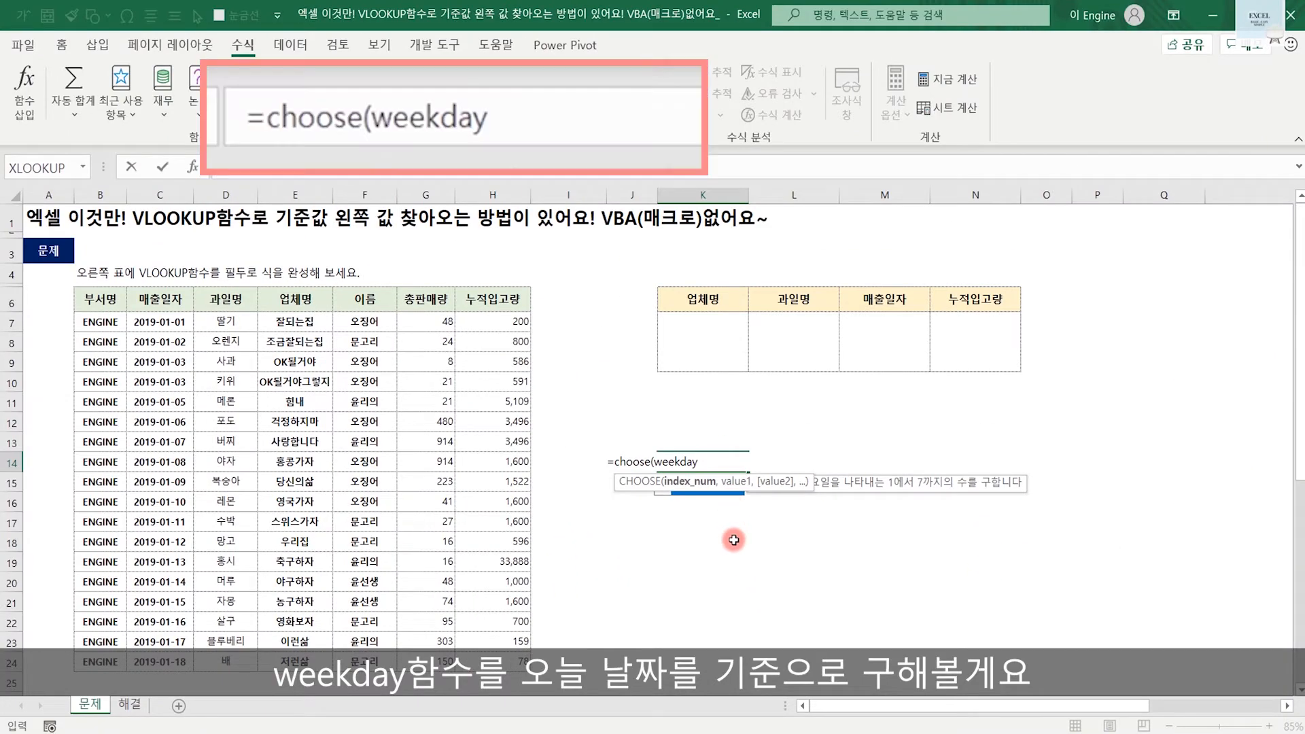
Add TODAY() as the argument of the WEEKDAY function inside the CHOOSE formula in K14
type("(")
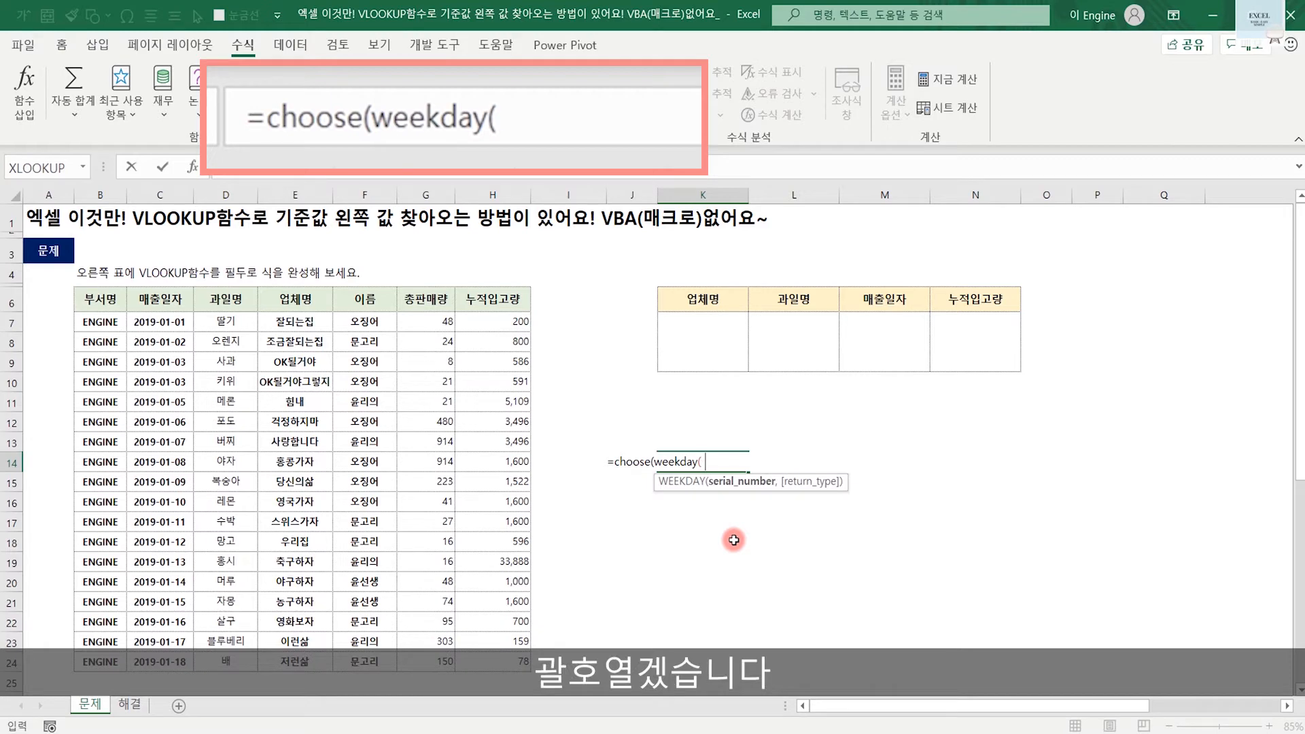
type("today")
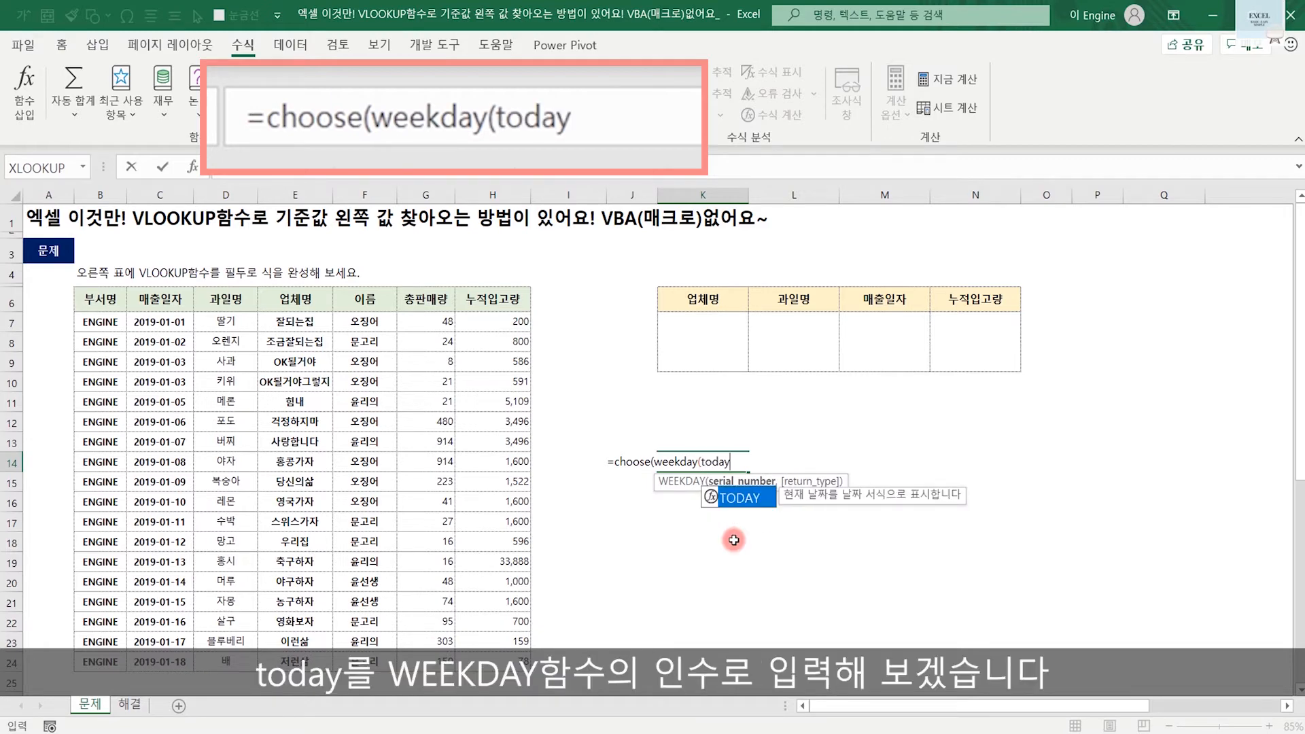
type("()")
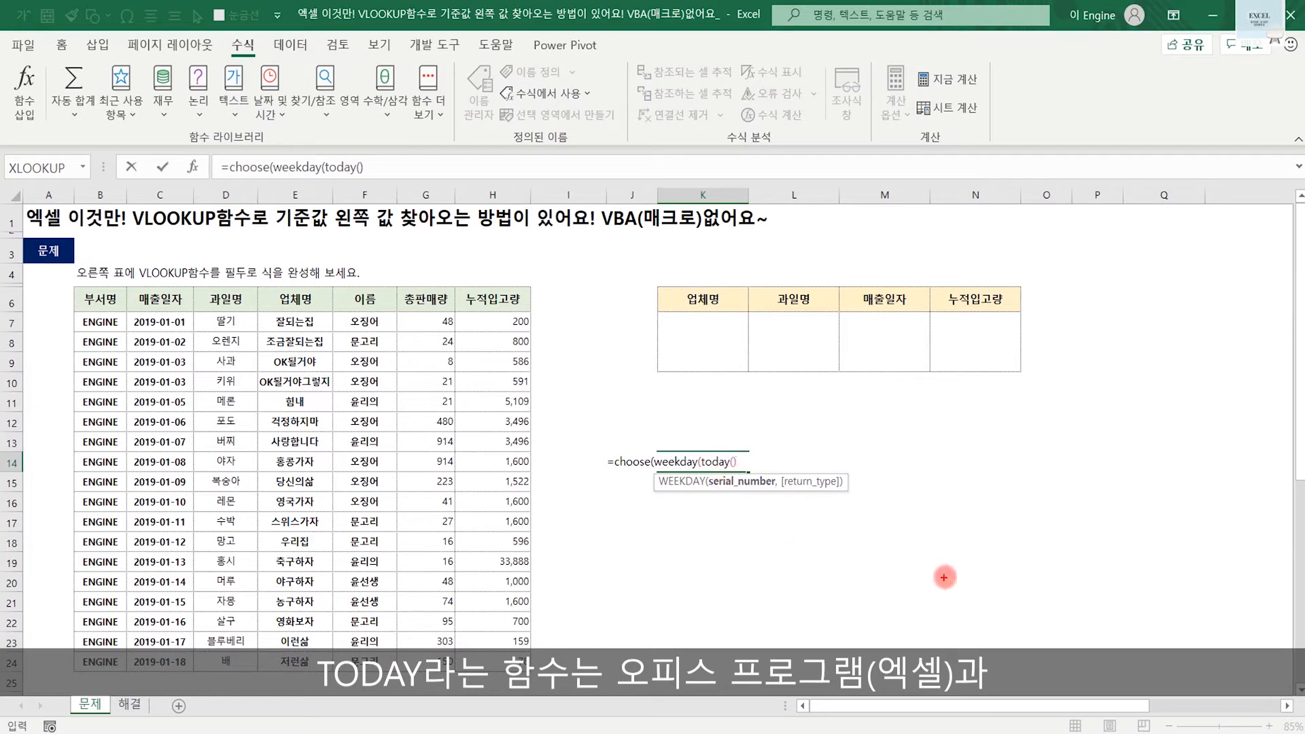
mouse_move(883, 585)
left_mouse_down()
mouse_move(1186, 605)
mouse_move(1217, 726)
left_mouse_up()
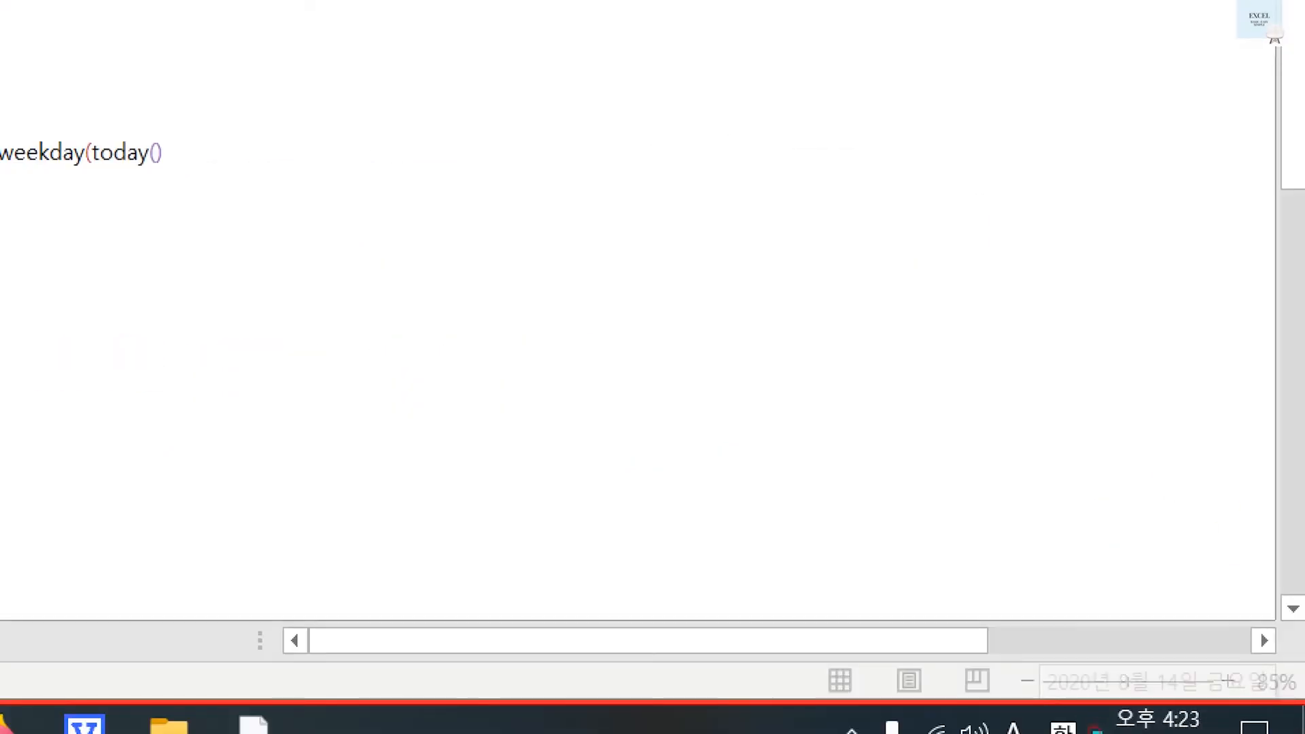
left_click_drag(1156, 630, 164, 176)
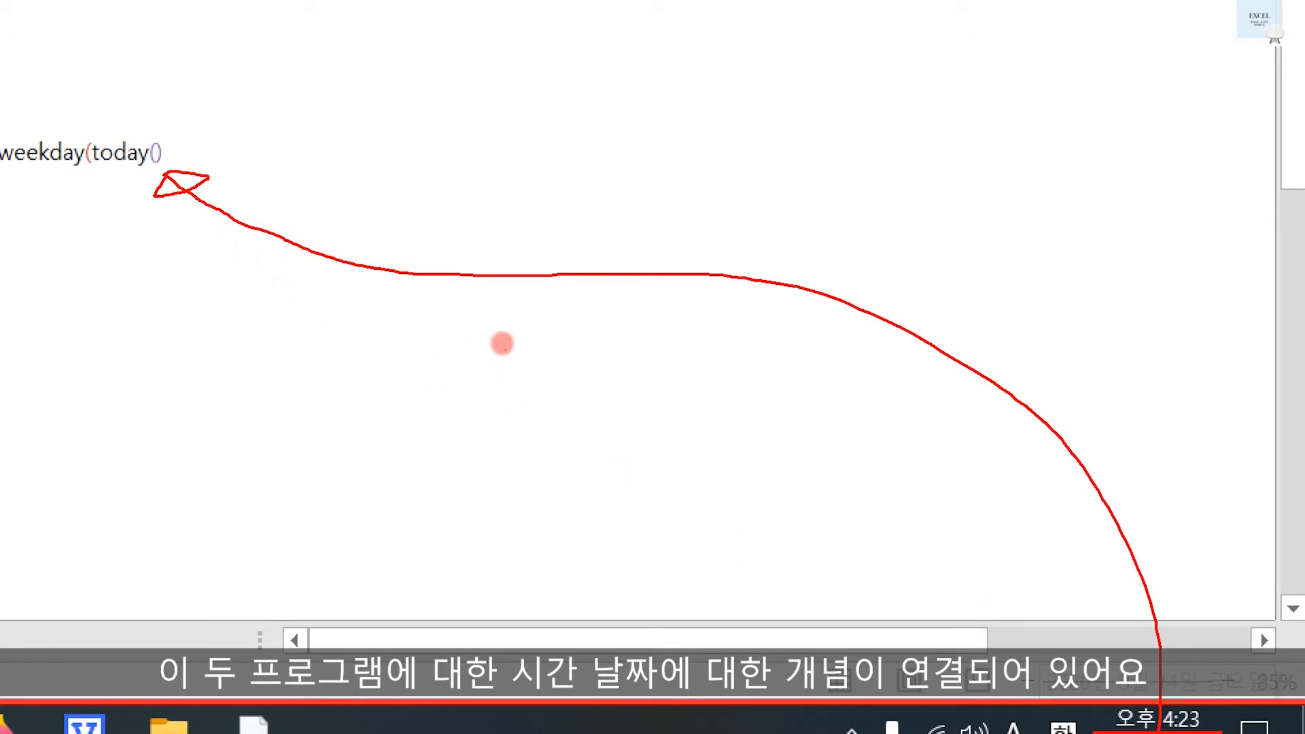
key("Escape")
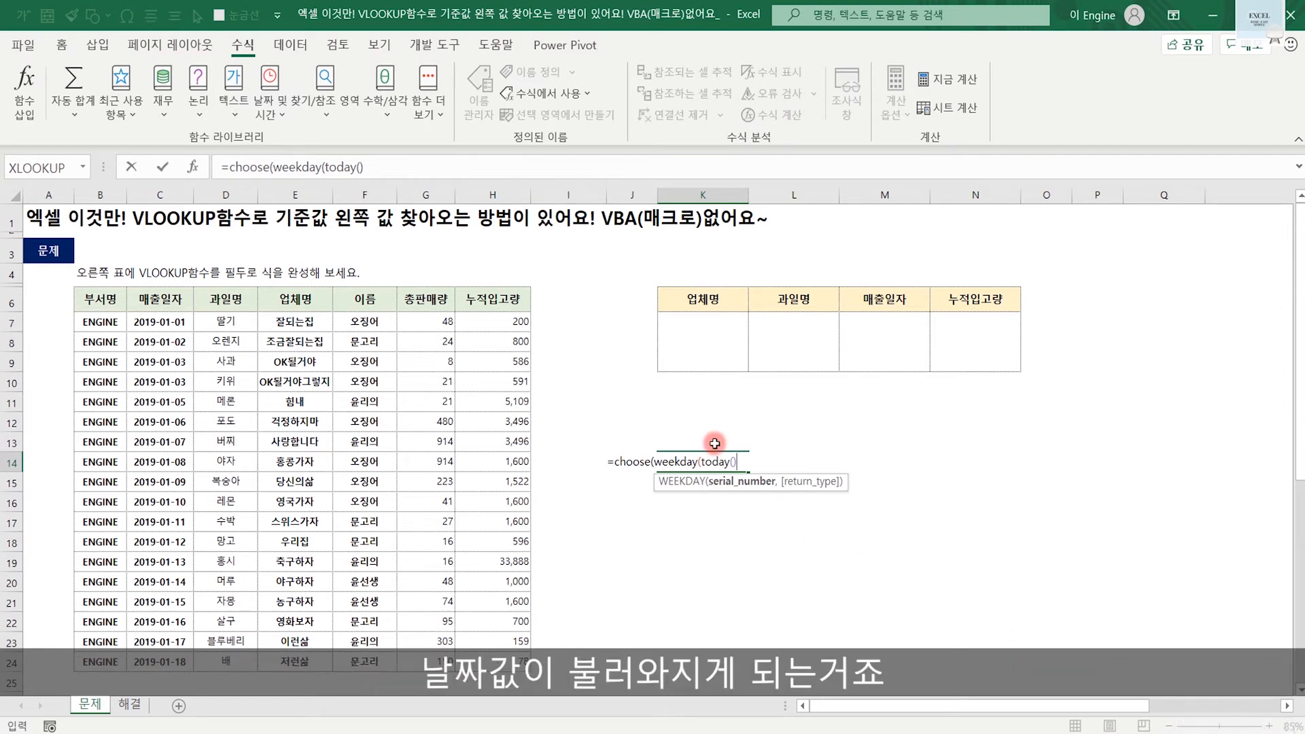
Close WEEKDAY and complete the CHOOSE formula with the values "일","월","화","수","목","금","토"
type("),")
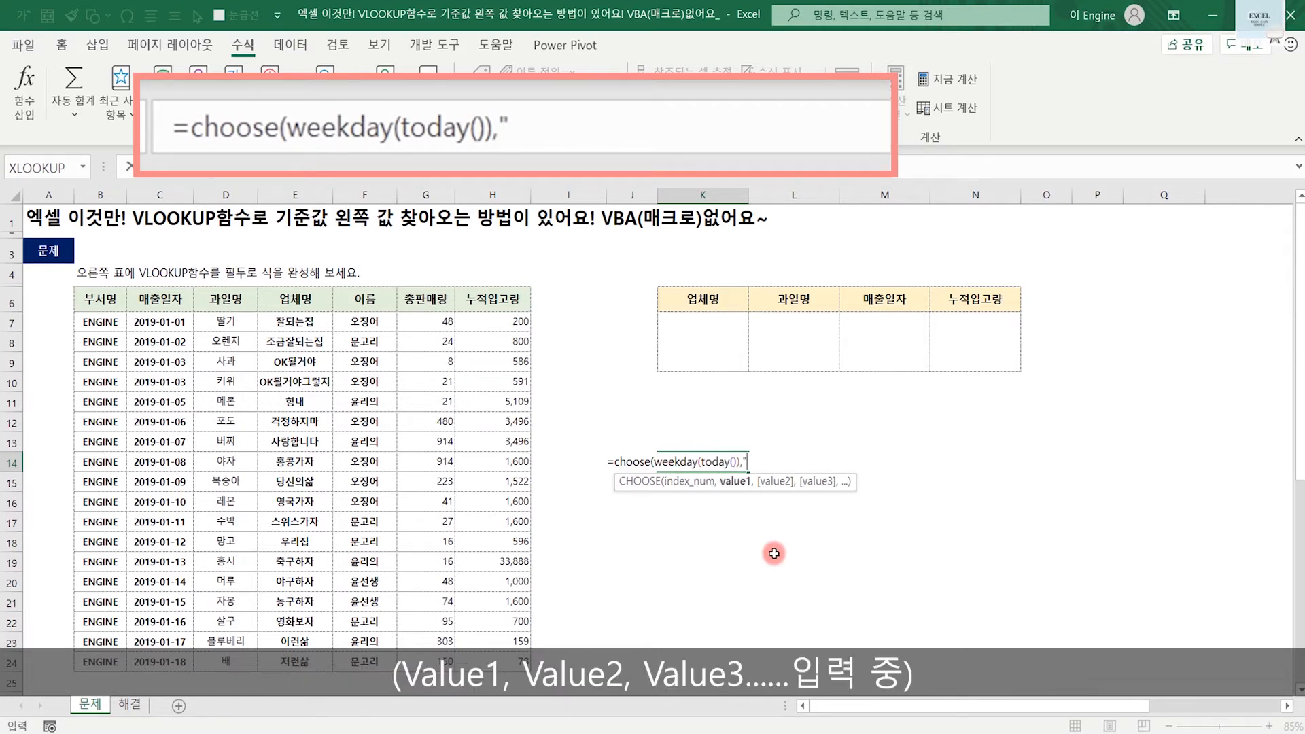
type("\",\"월\"")
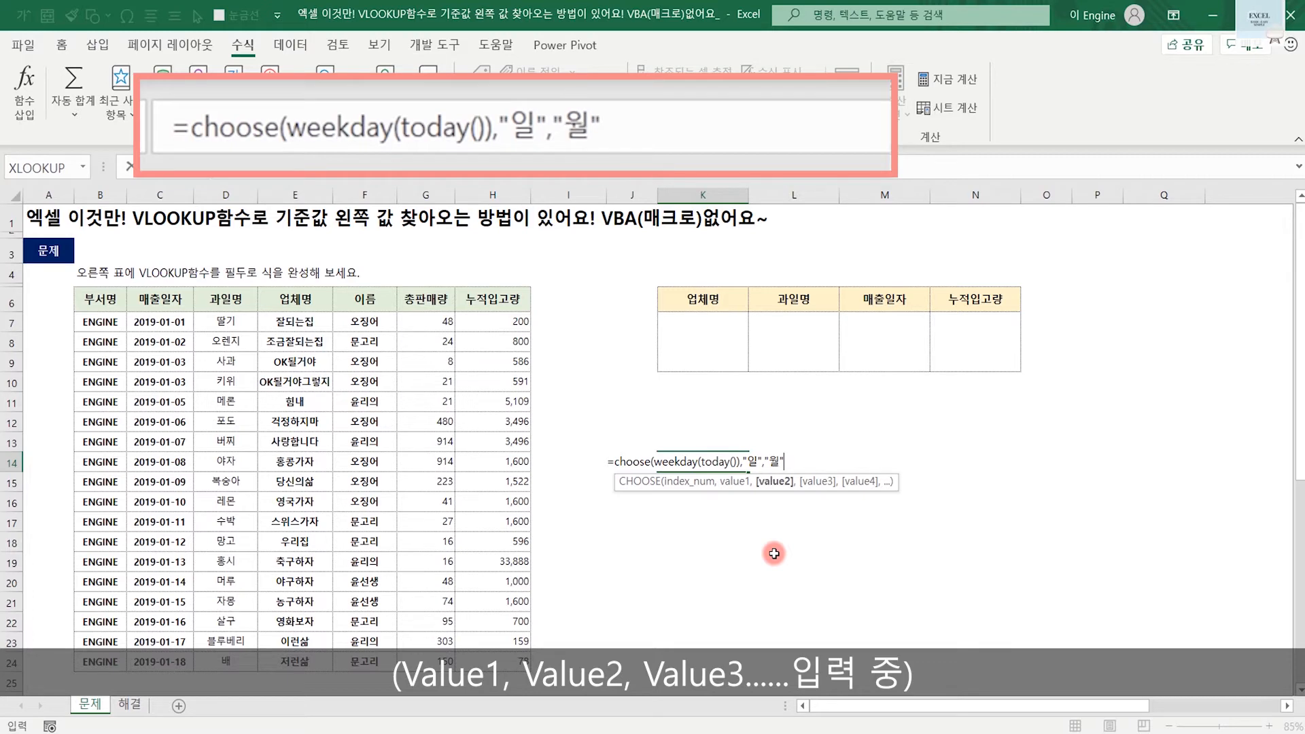
type(",\"화\"화\"")
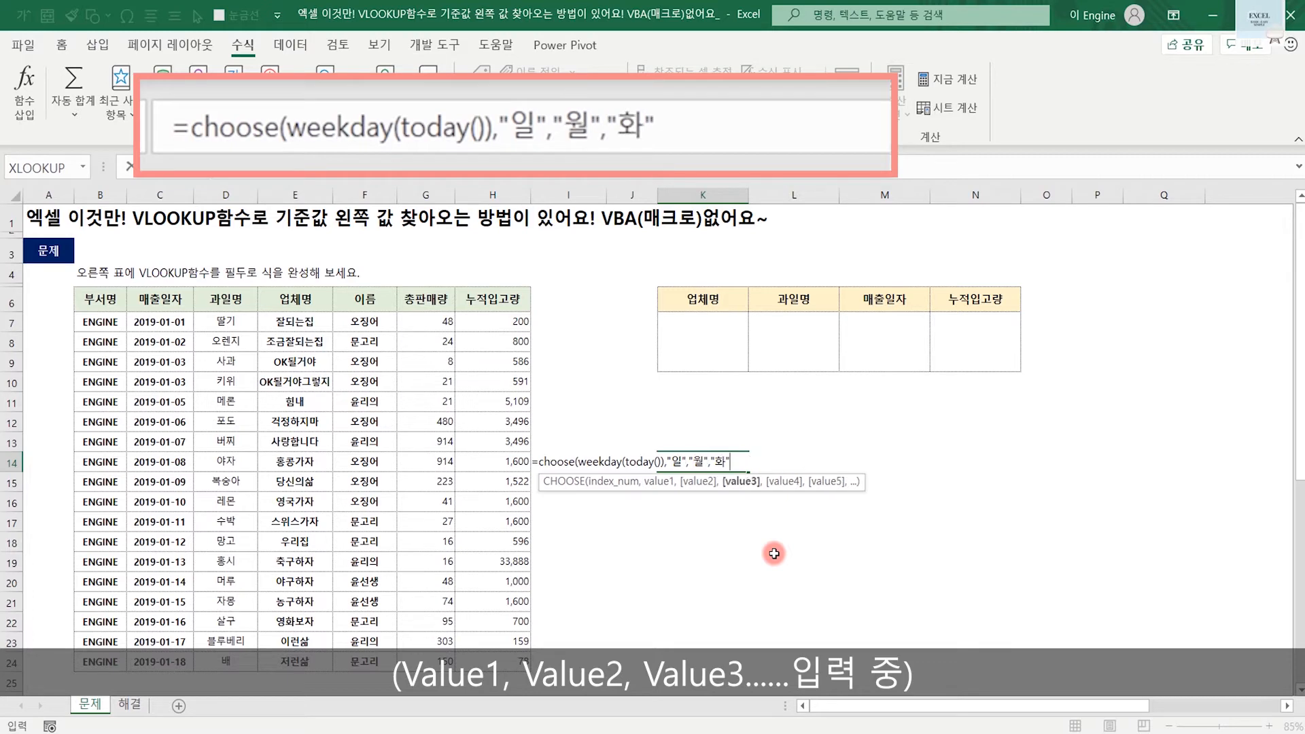
type(",\"수\",\"목\"")
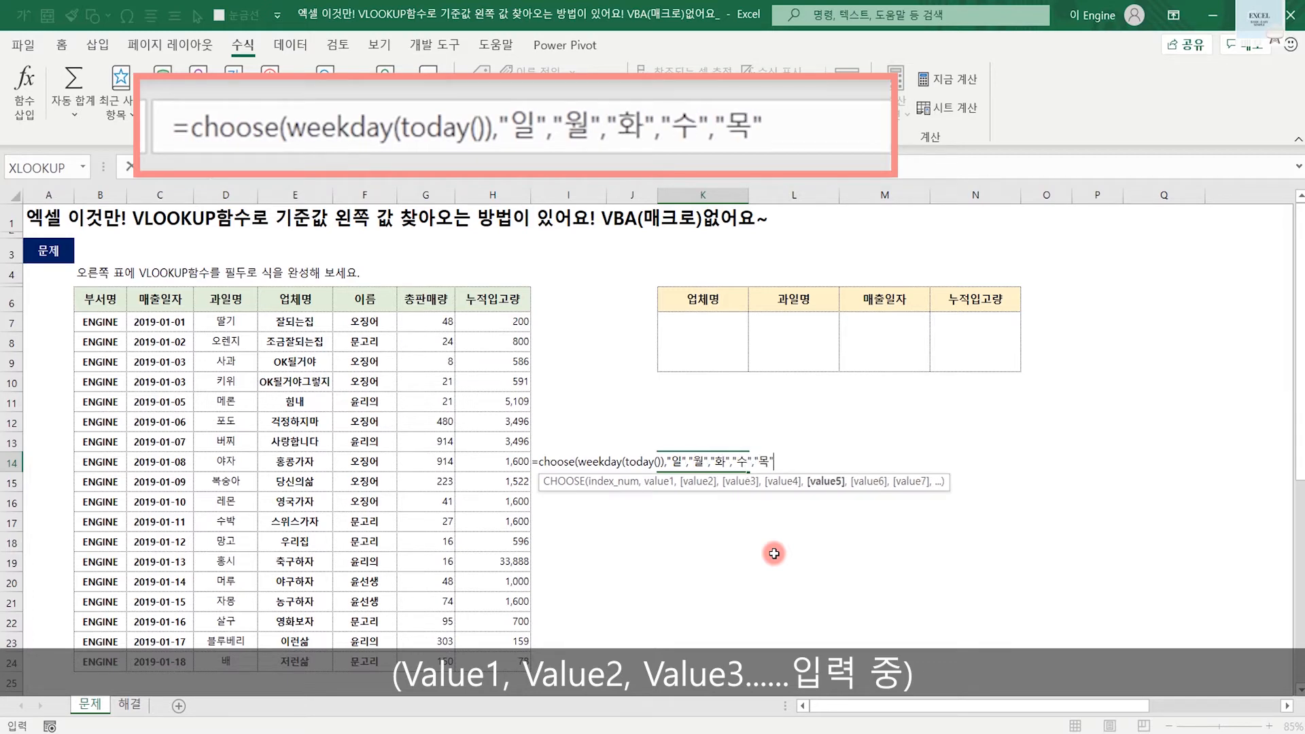
type(",\"금\",\"토")
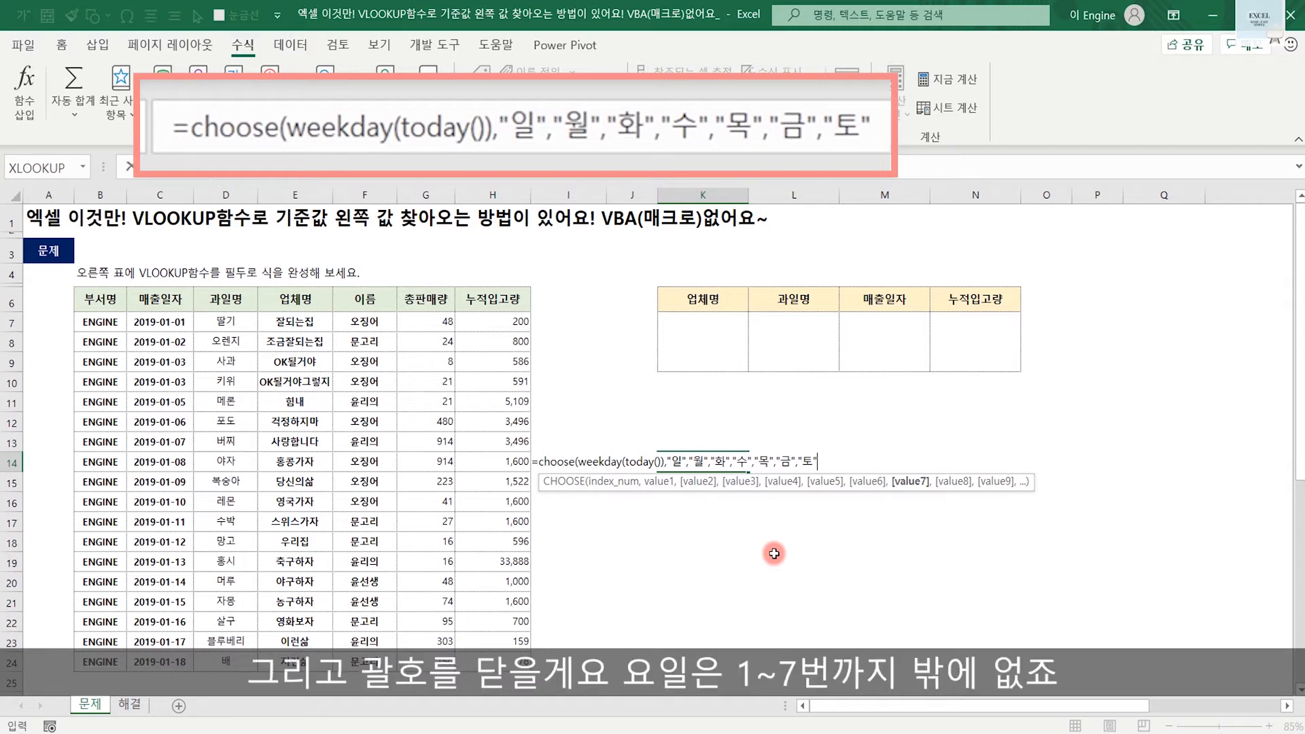
type("\")")
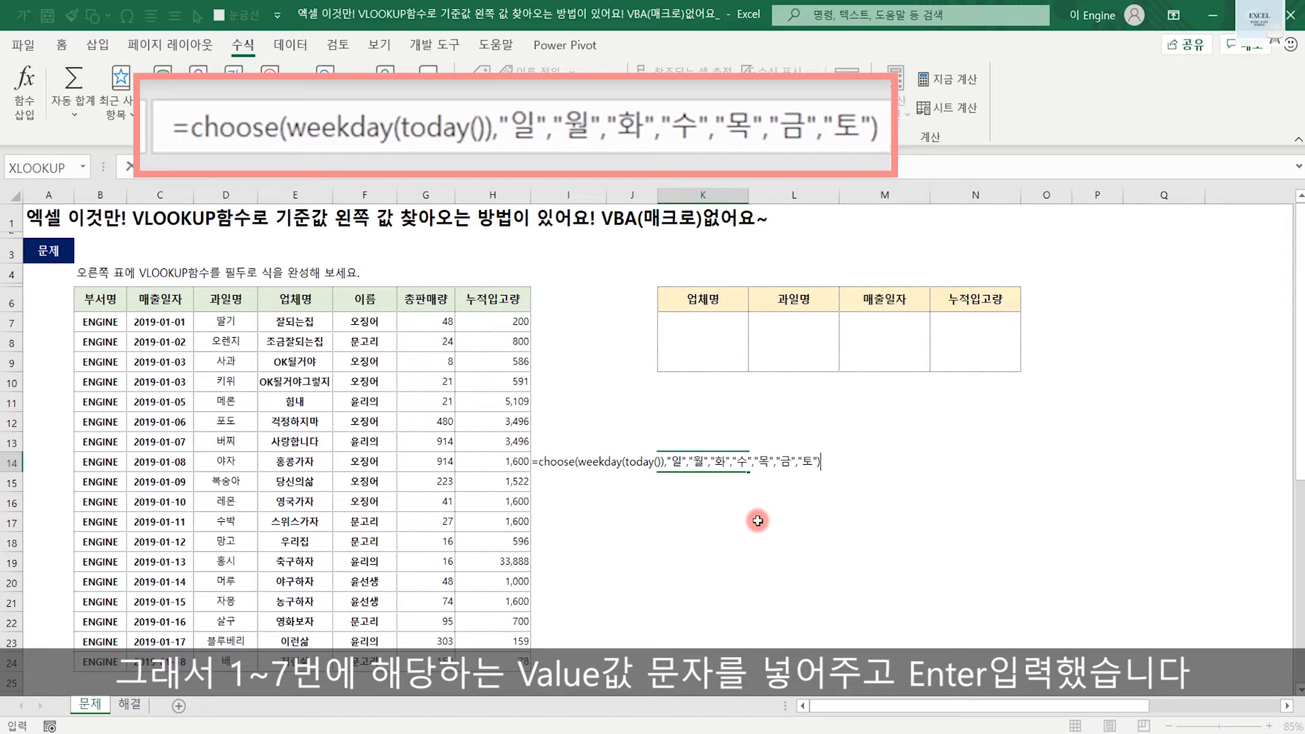
key("Return")
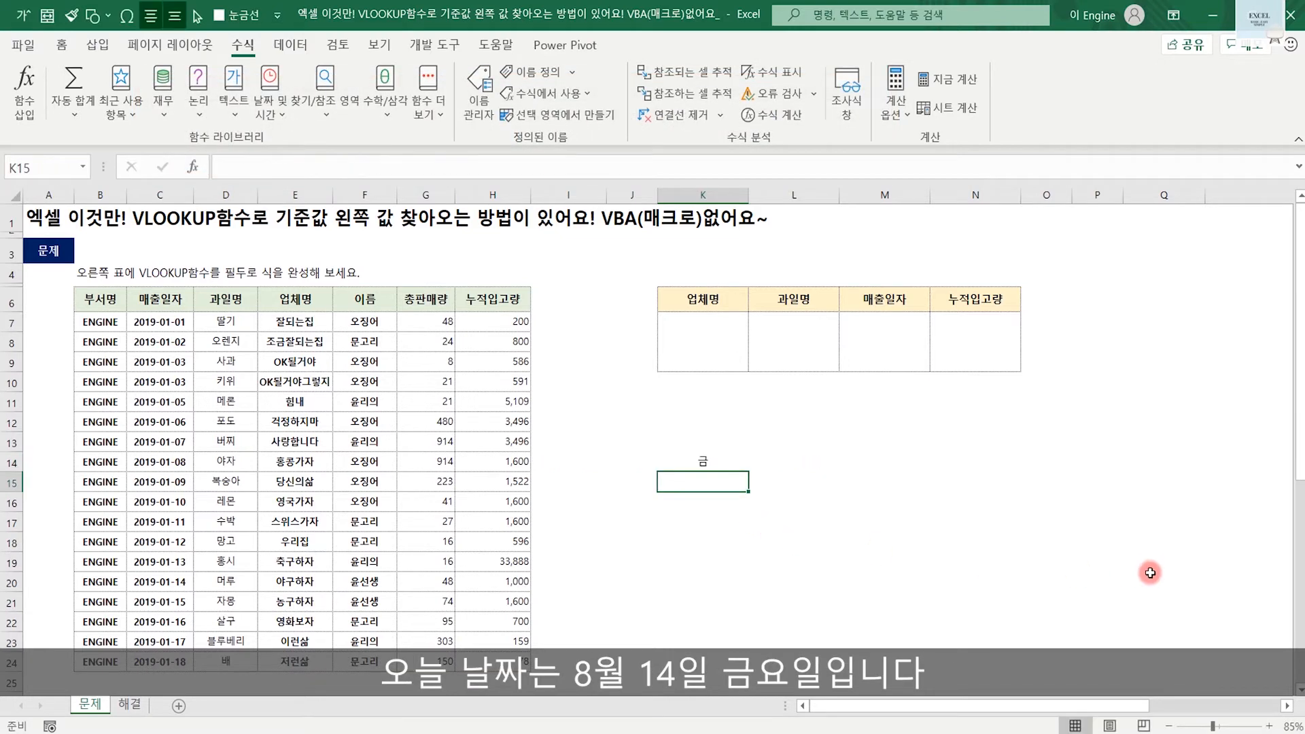
Enter the date 8/14 in cell M14
left_click(915, 464)
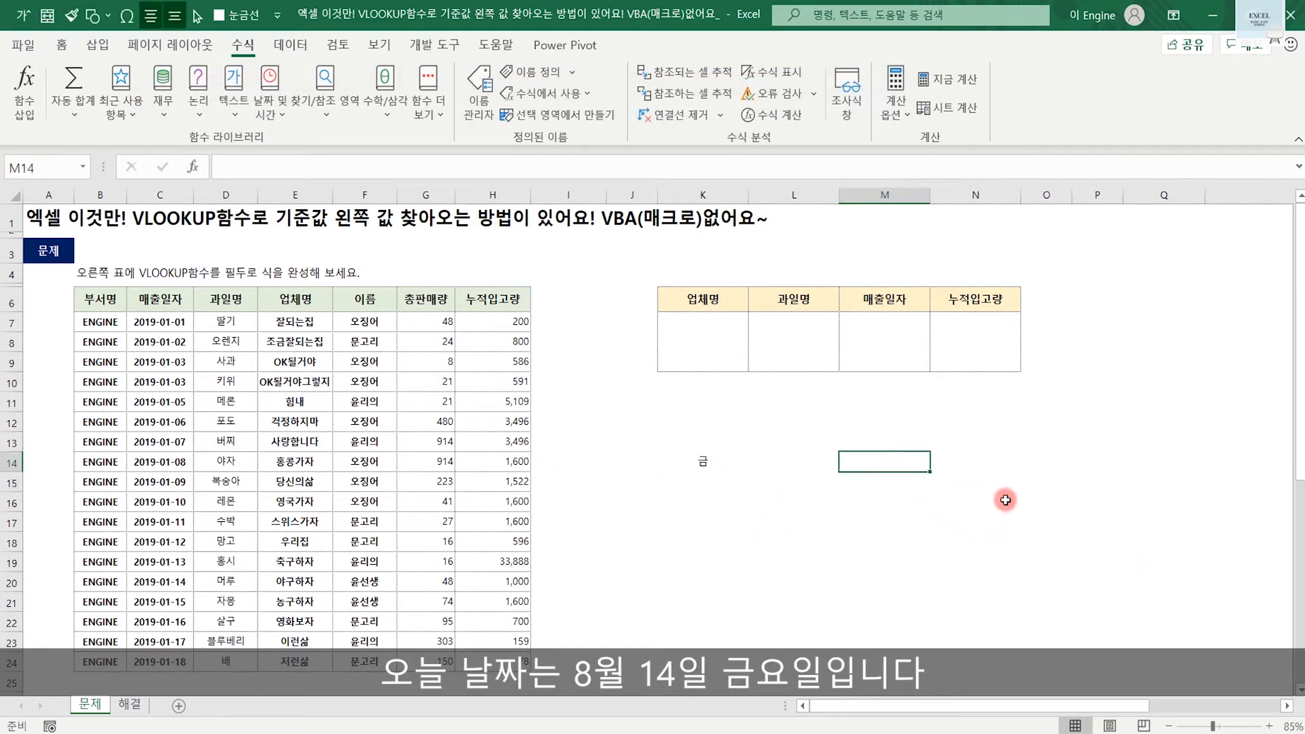
type("8/14")
key("Return")
Format the date in M14 as a long date (자세한 날짜) and widen column M to fit it
left_click(884, 462)
left_click(62, 44)
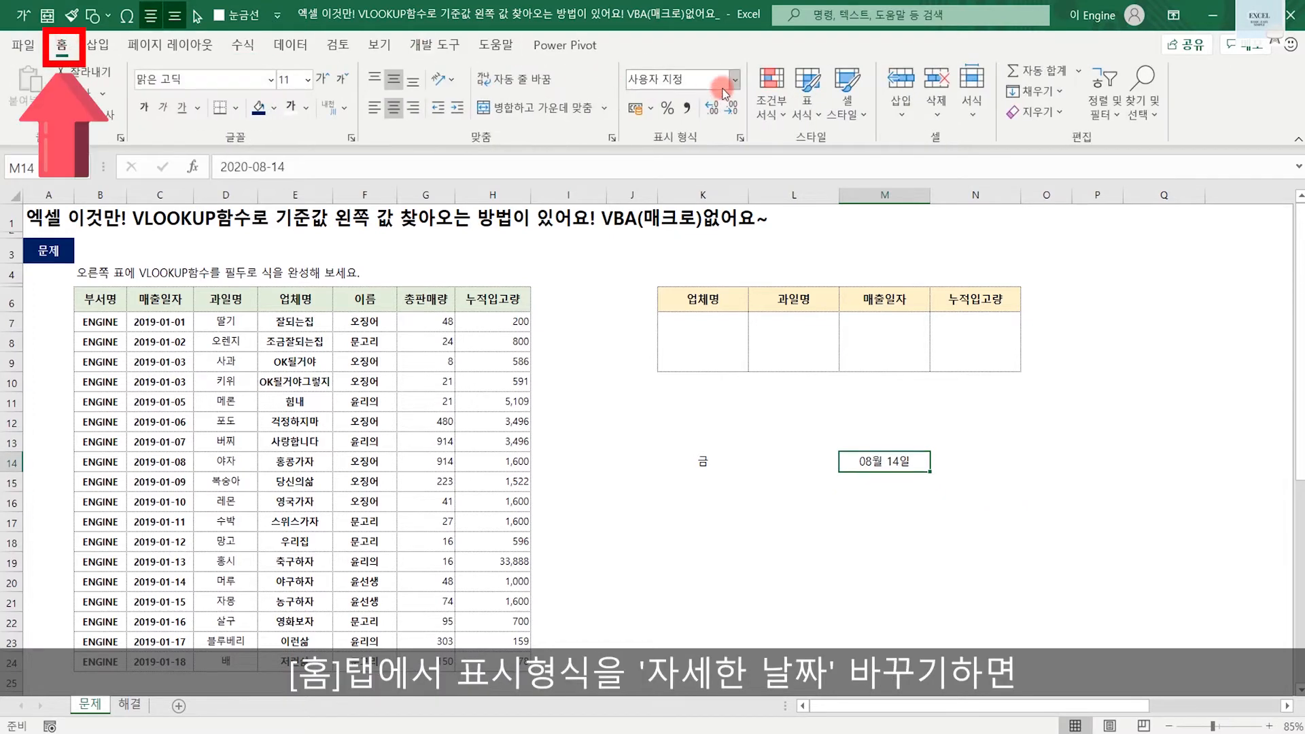
left_click(737, 83)
left_click(722, 330)
left_click(884, 402)
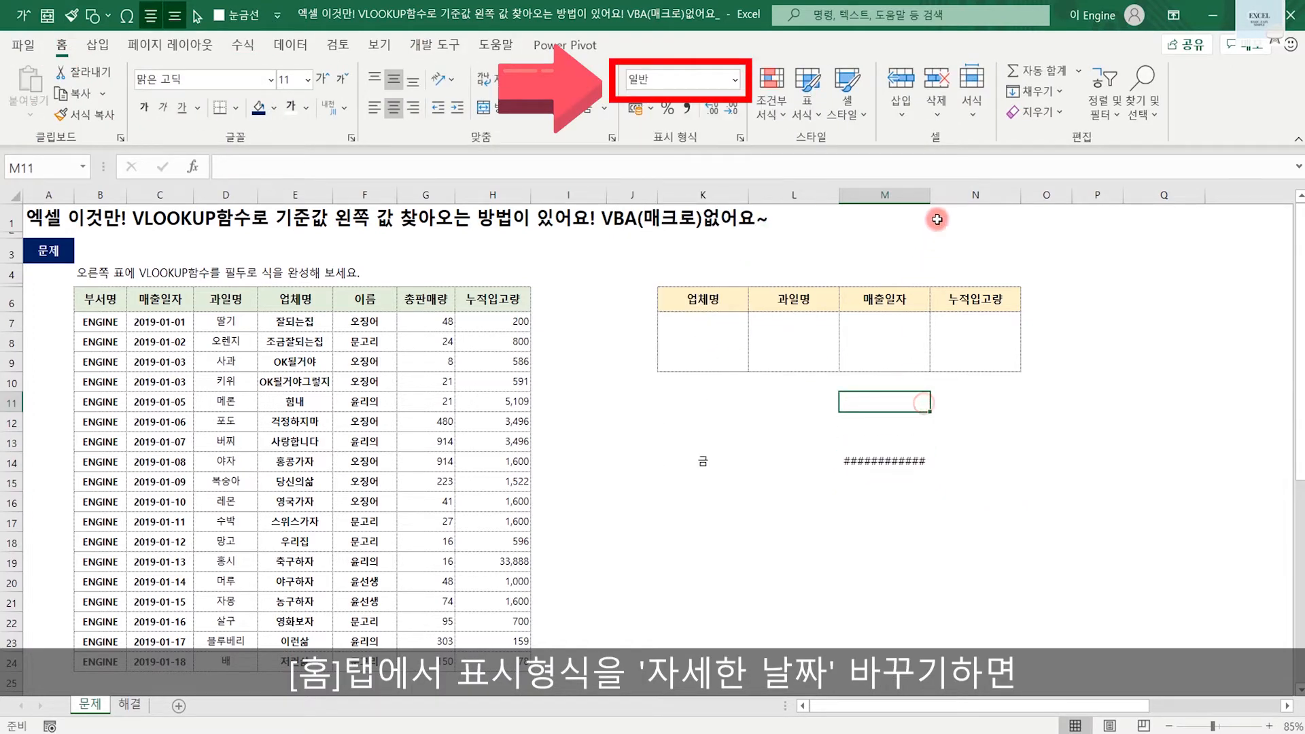
left_click_drag(930, 195, 1000, 204)
left_click(1117, 422)
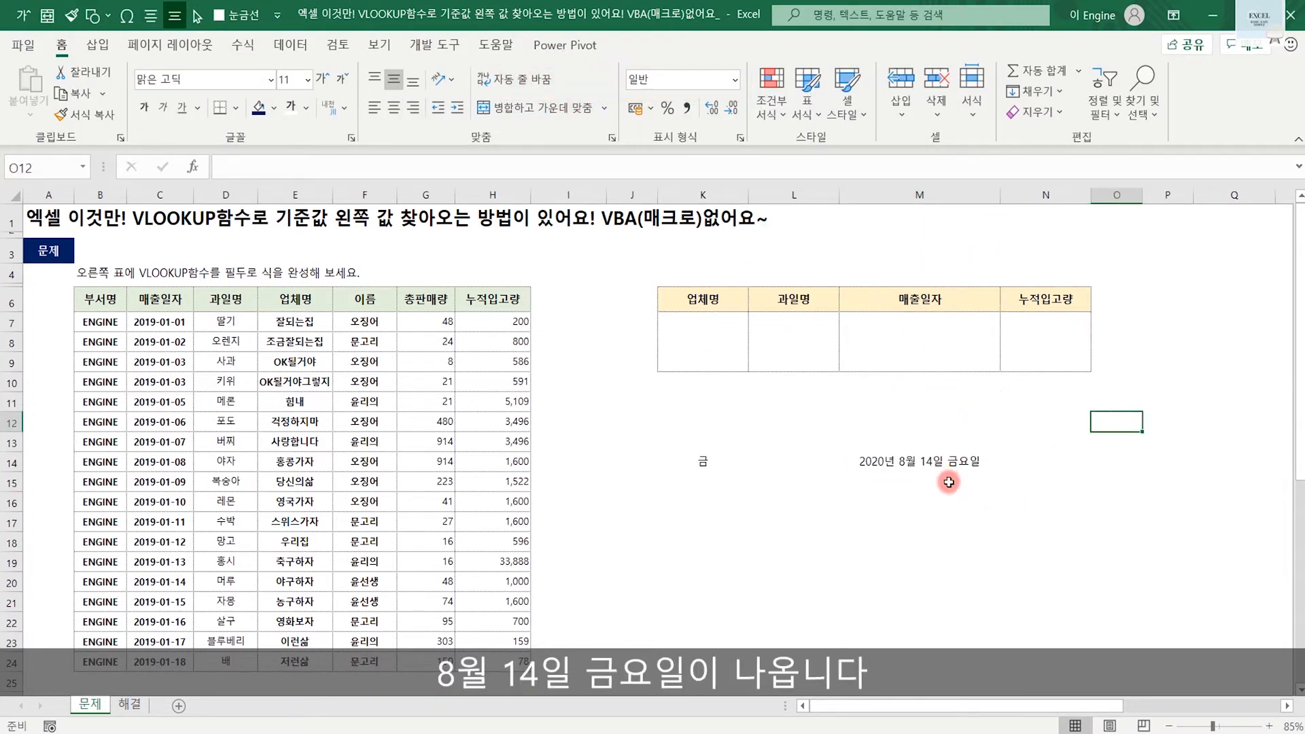
Check the CHOOSE formula in K14, then clear the date from M14 and narrow column M
mouse_move(951, 476)
left_mouse_down()
mouse_move(724, 527)
mouse_move(725, 483)
left_mouse_up()
left_click(710, 464)
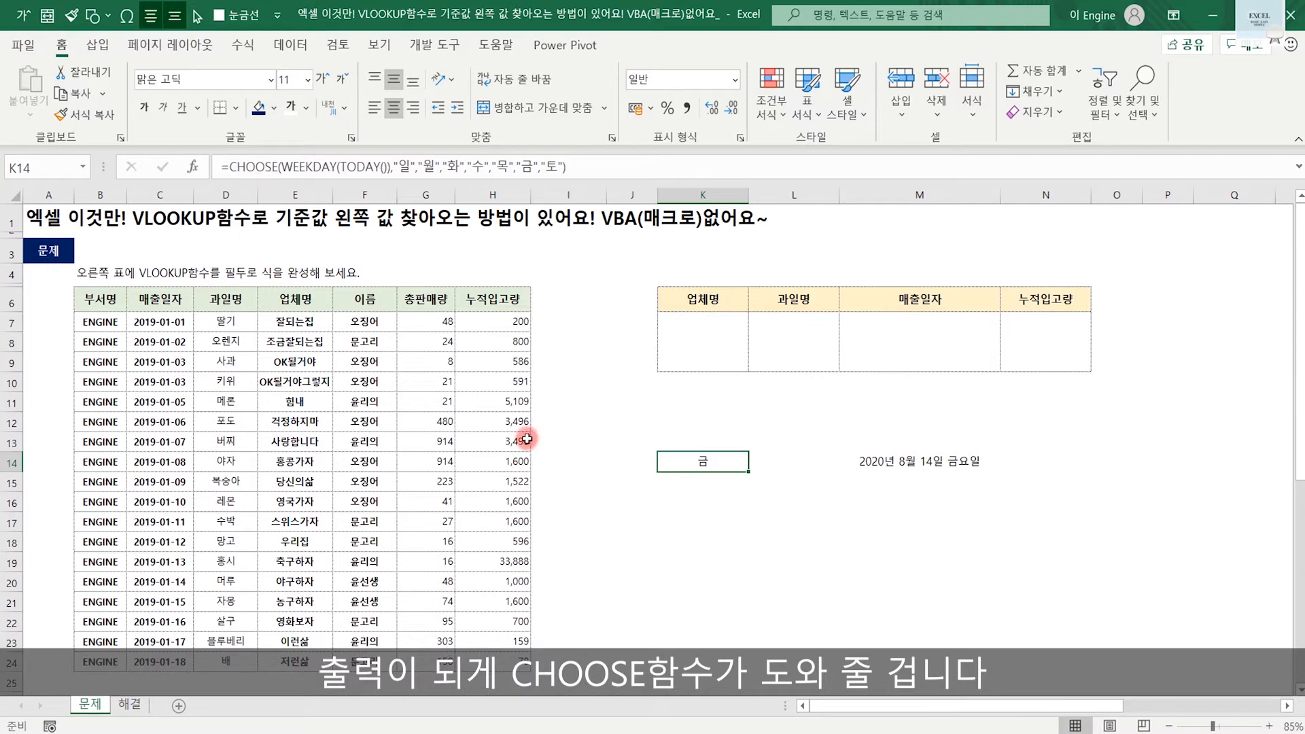
left_click(877, 501)
left_click_drag(999, 195, 950, 248)
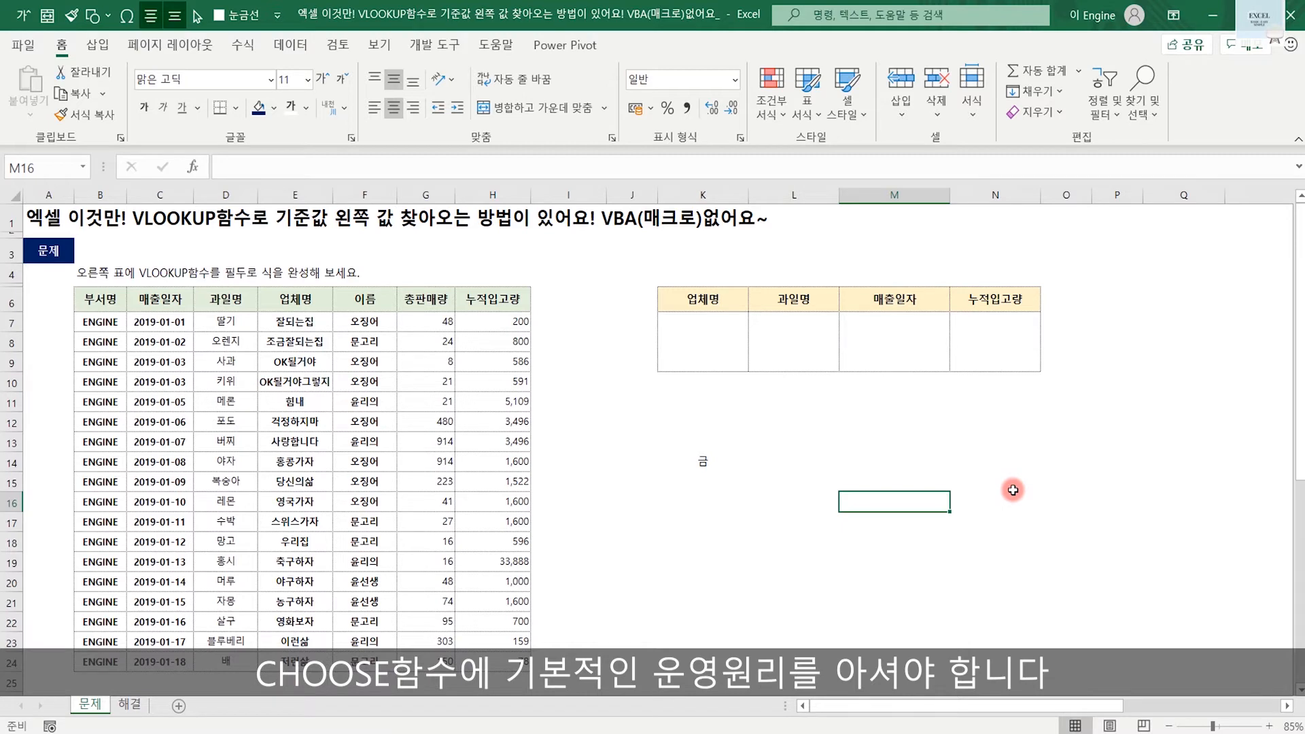
Enter the array constant formula ={1,2,3,4,5} in cell K15, below the CHOOSE result
left_click(730, 468)
key("Return")
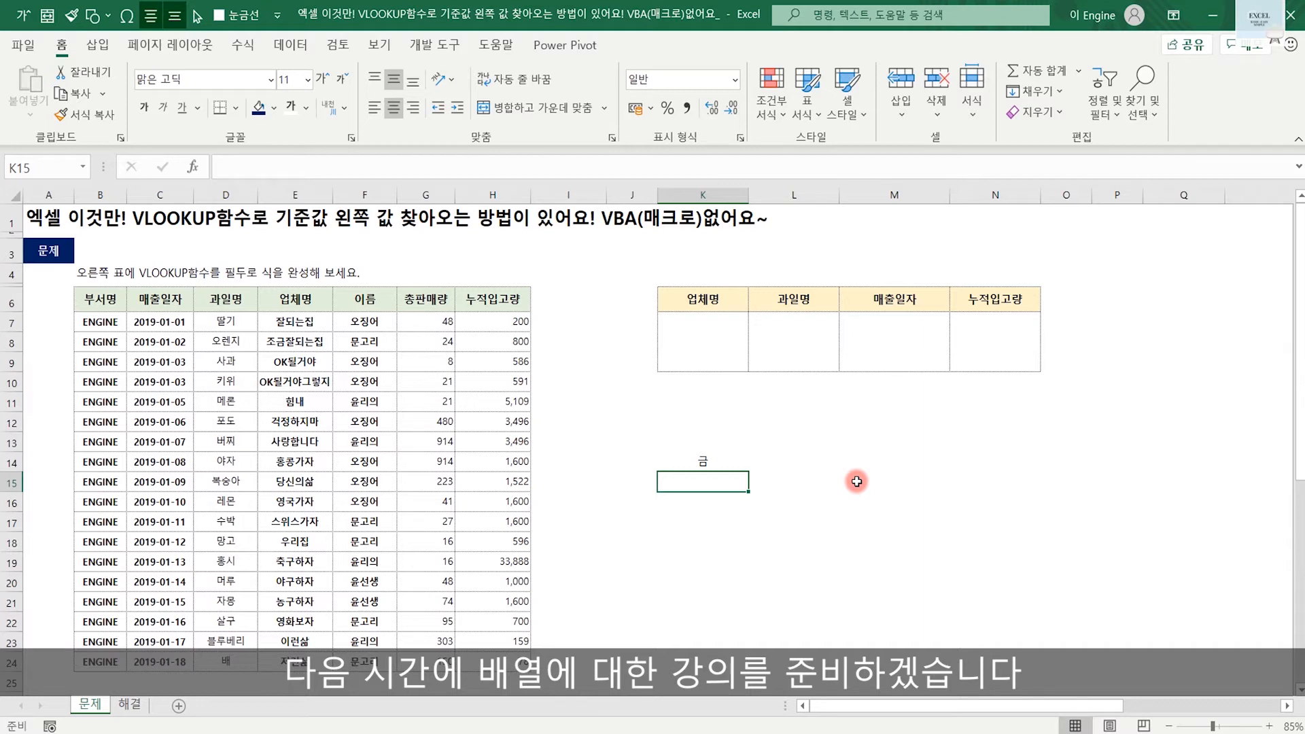
type("=")
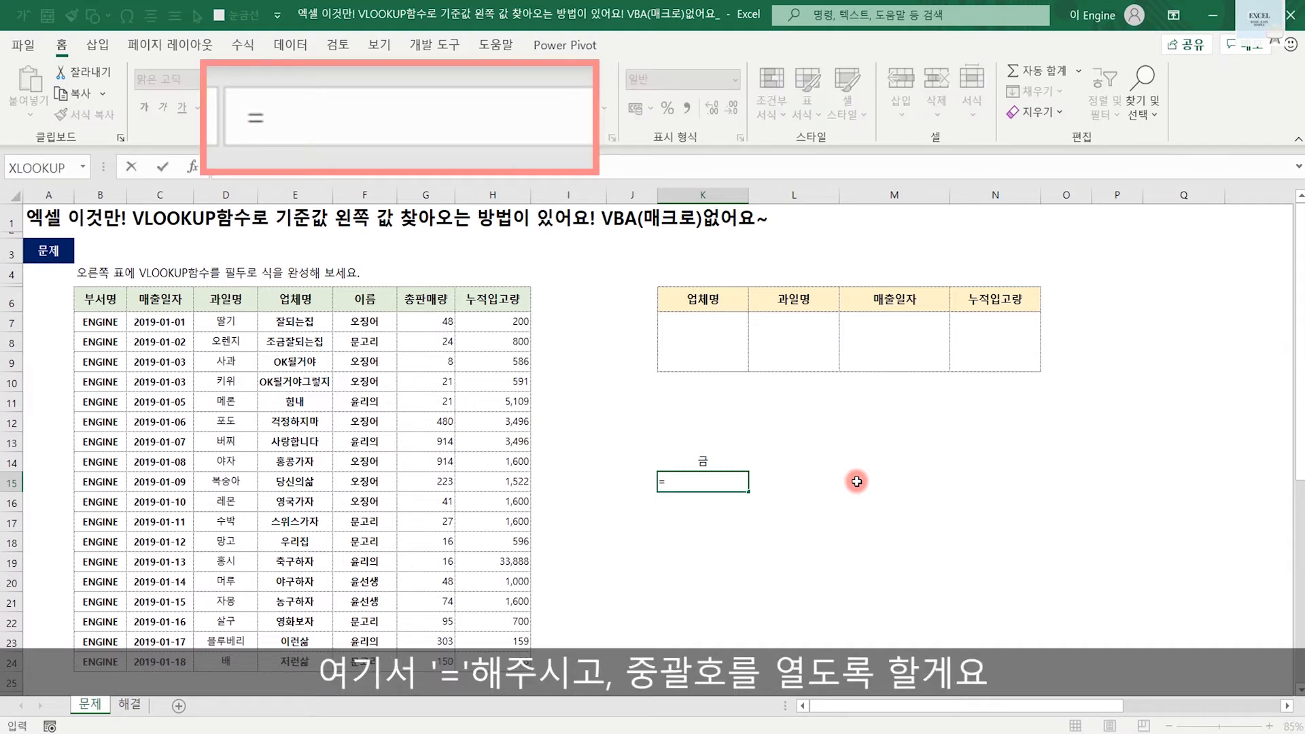
type("{1")
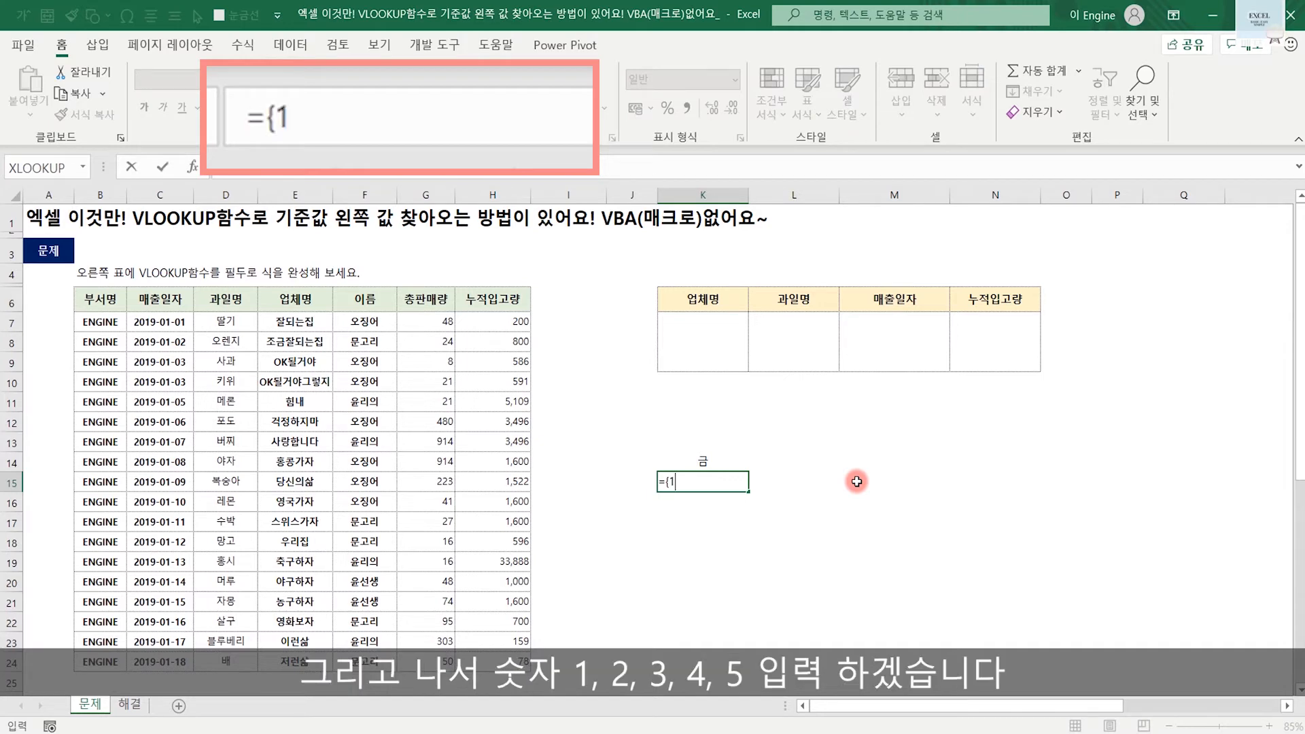
type(",2,3,4")
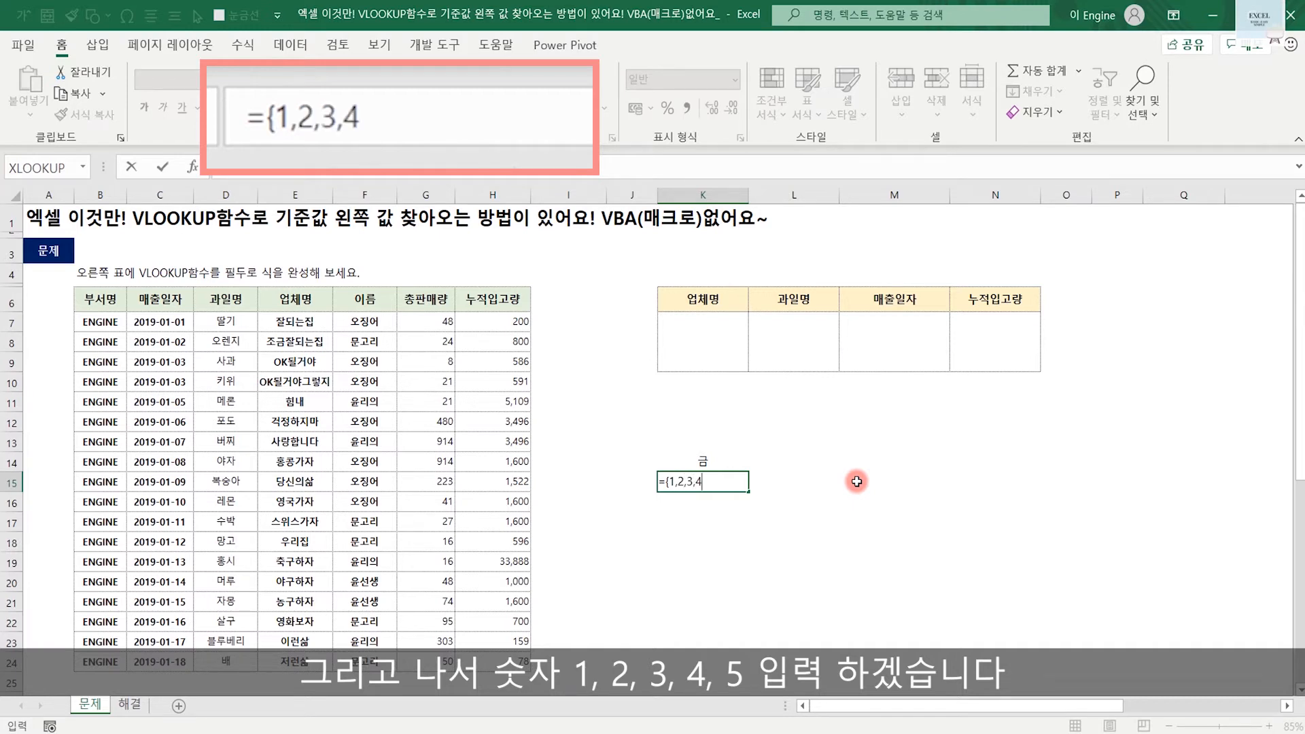
type(",5}")
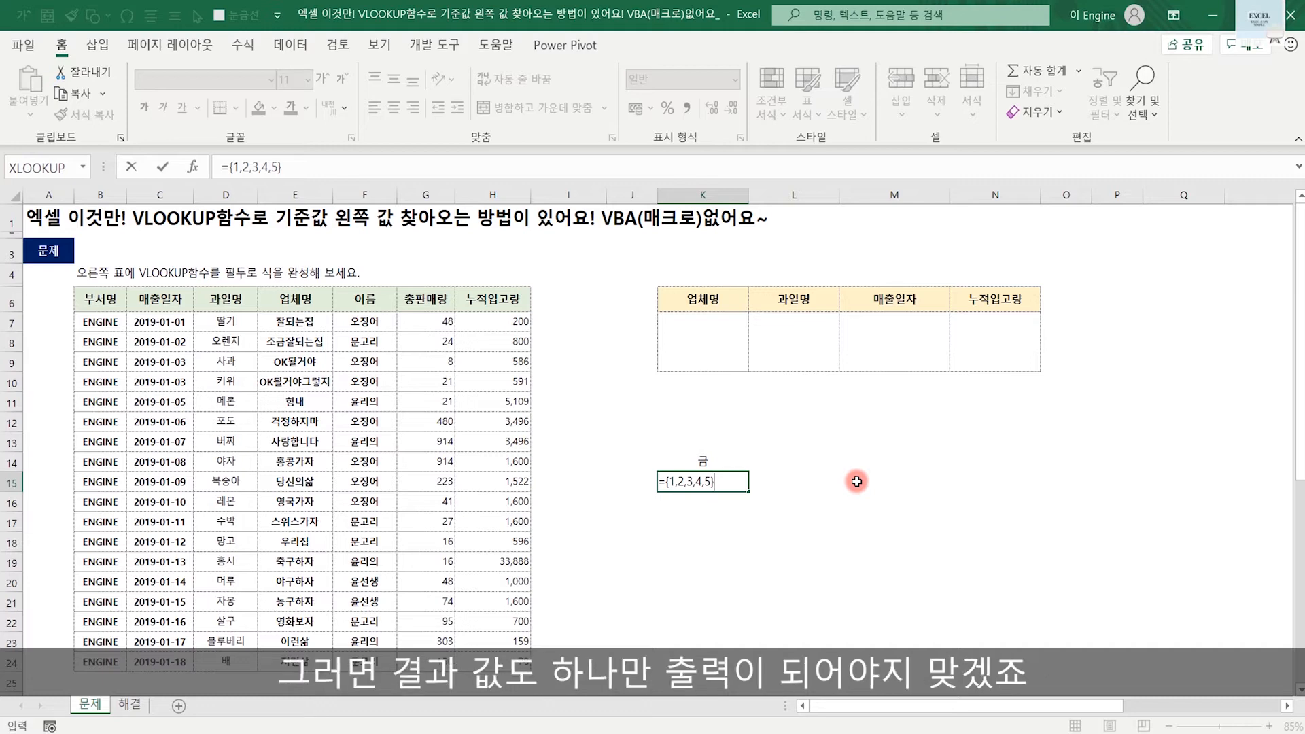
key("Return")
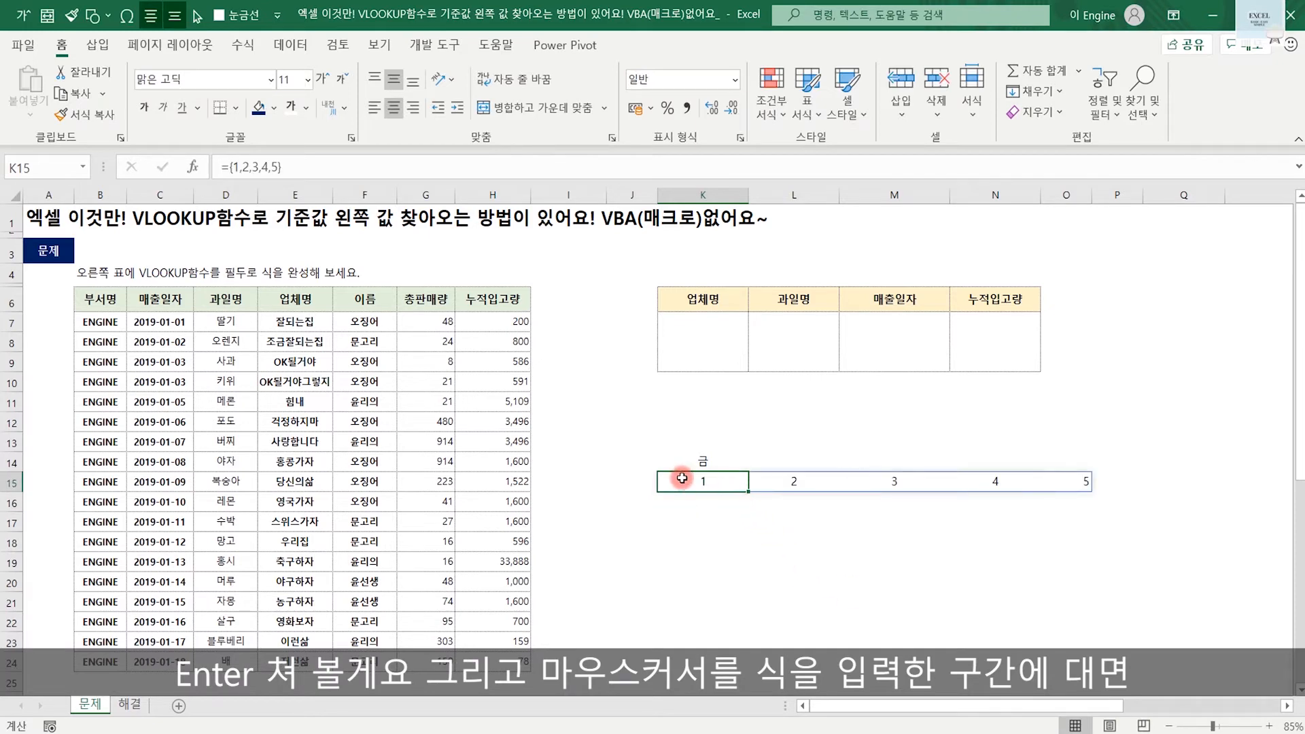
key("ctrl+1")
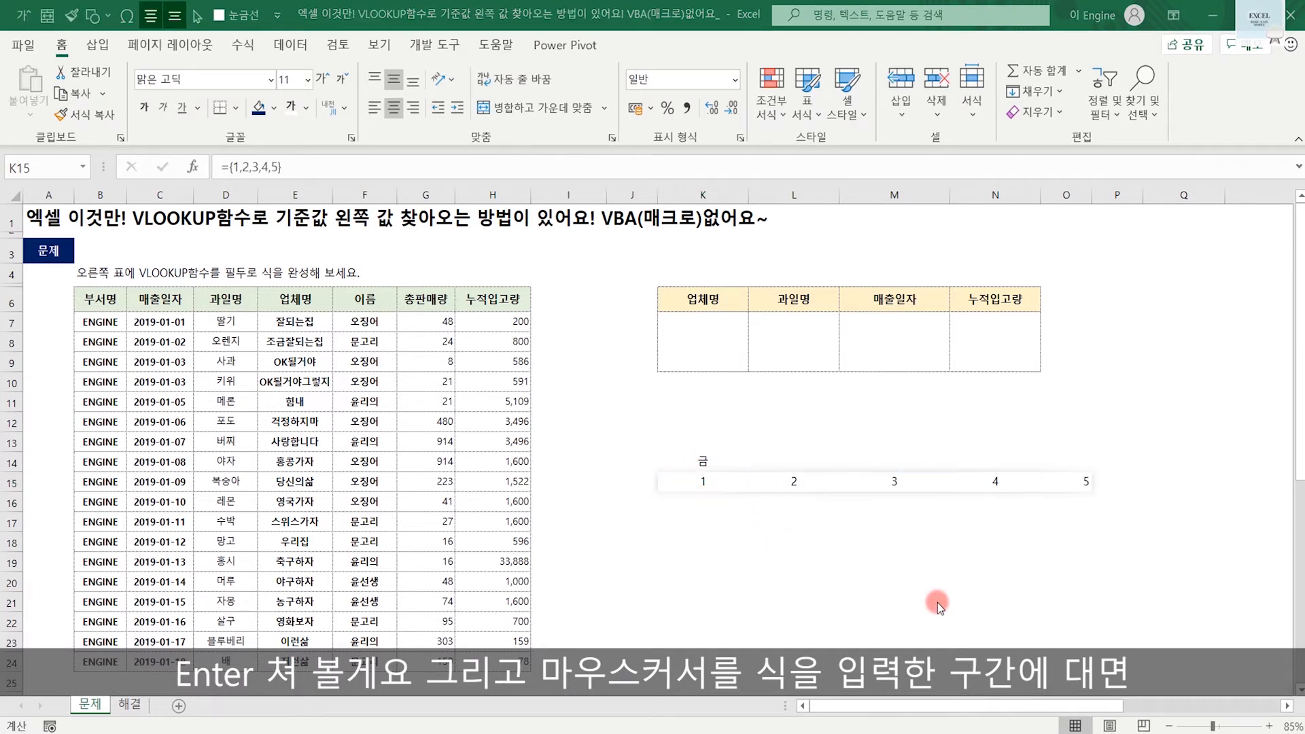
mouse_move(349, 179)
left_mouse_down()
mouse_move(327, 162)
mouse_move(343, 173)
left_mouse_up()
left_click_drag(651, 204, 683, 220)
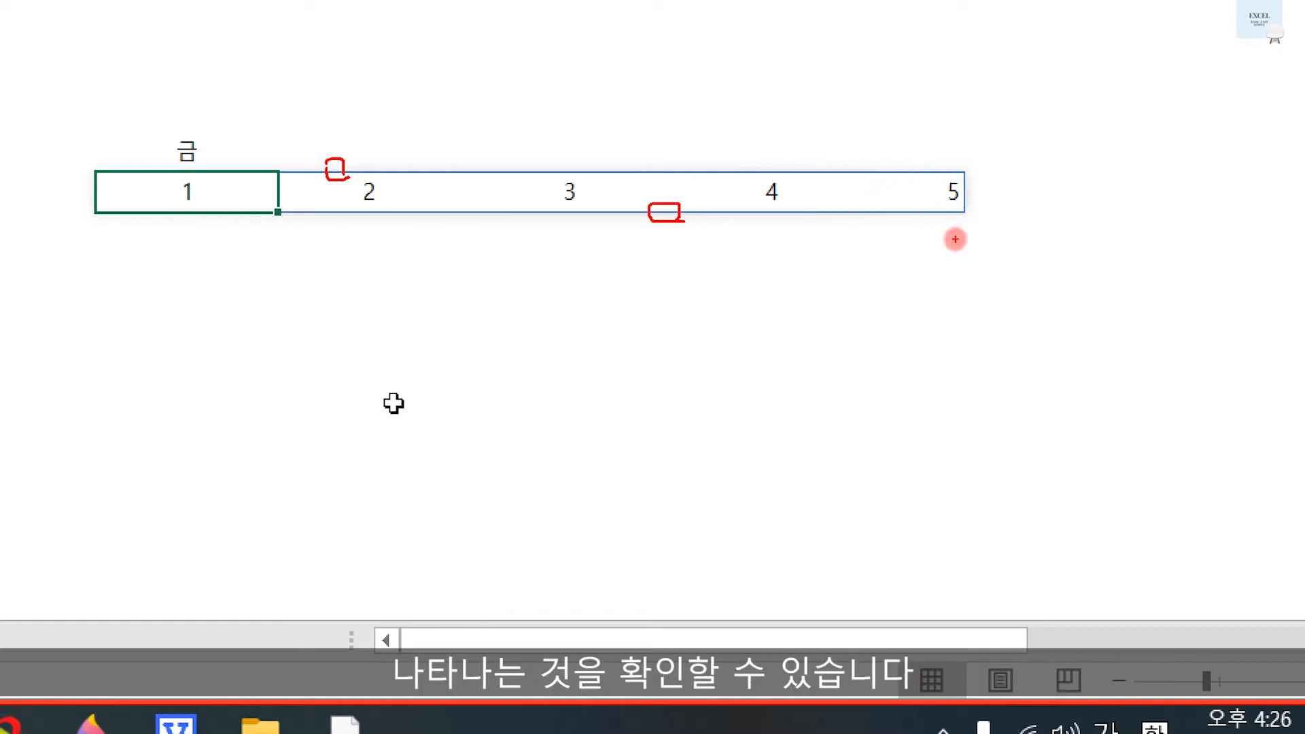
key("Escape")
left_click(720, 465)
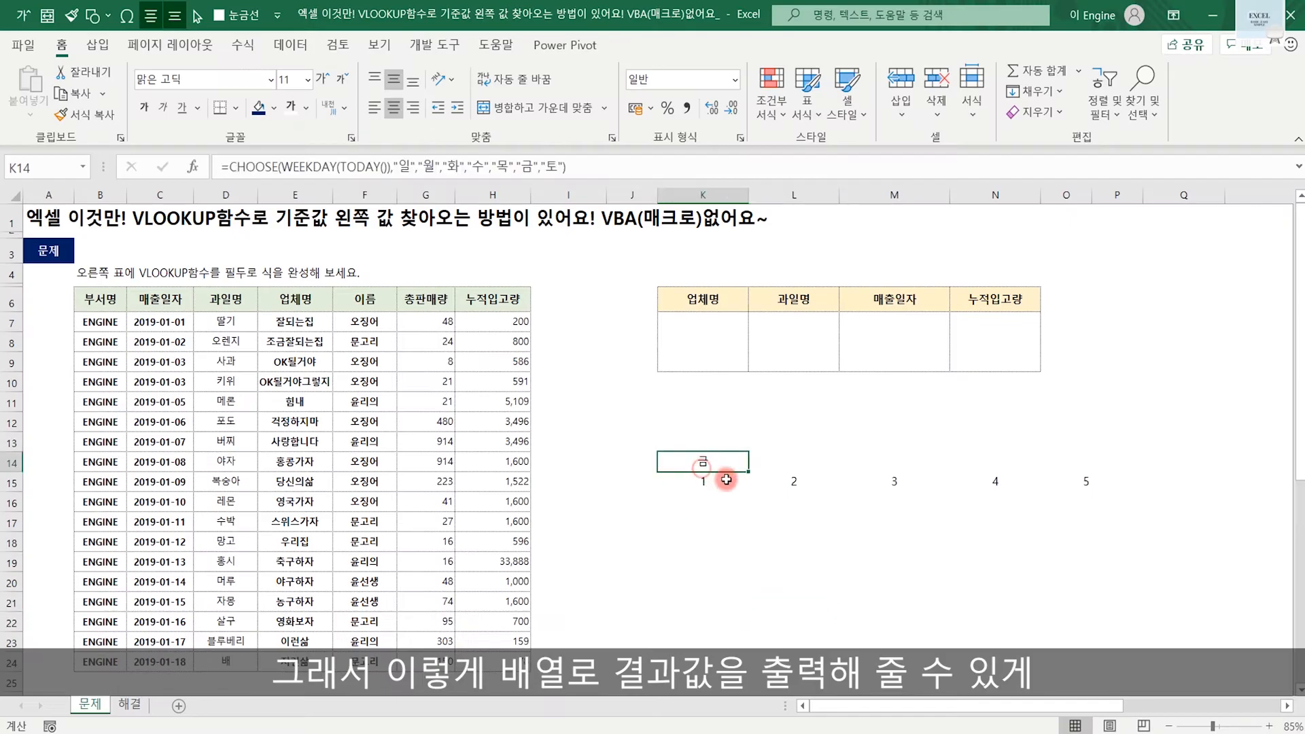
Re-enter the K15 formula as a legacy array formula, {={1,2,3,4,5}}
left_click(730, 484)
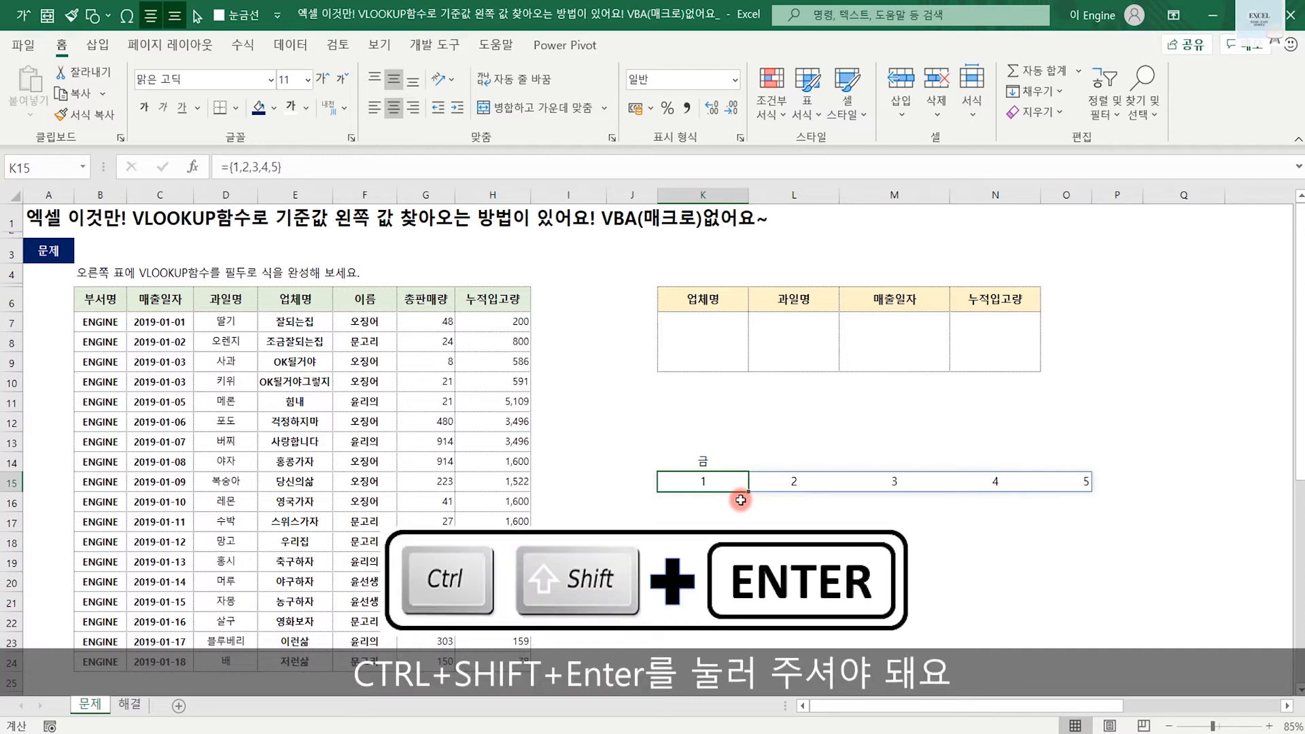
double_click(707, 480)
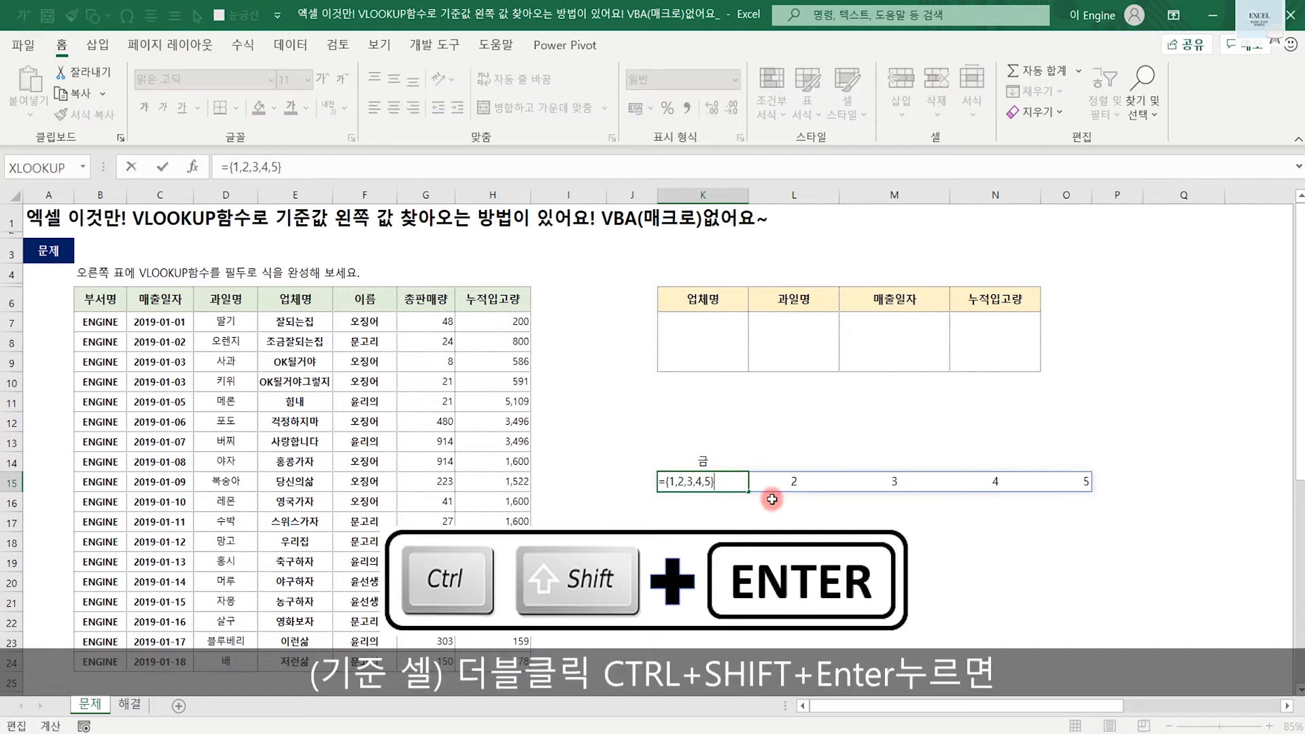
key("ctrl+shift+Return")
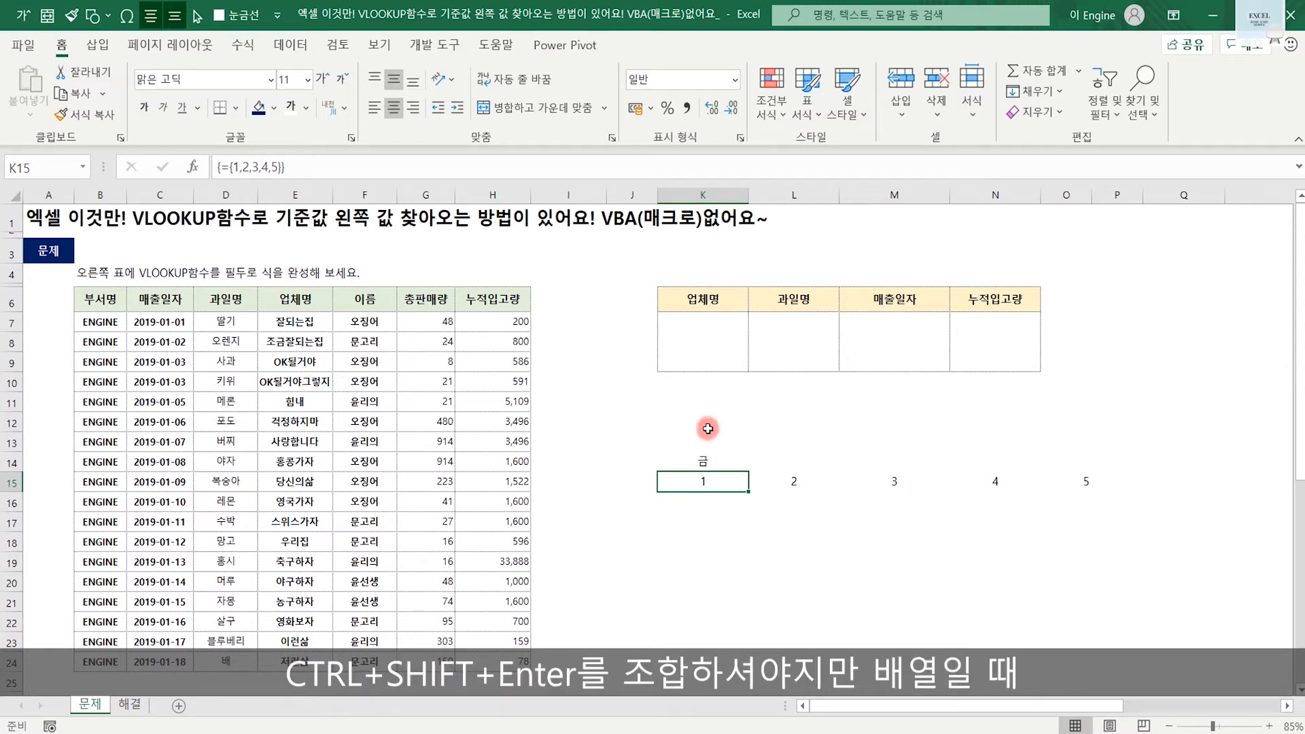
Review the CHOOSE formula in K14 and the array formula in K15
left_click(734, 556)
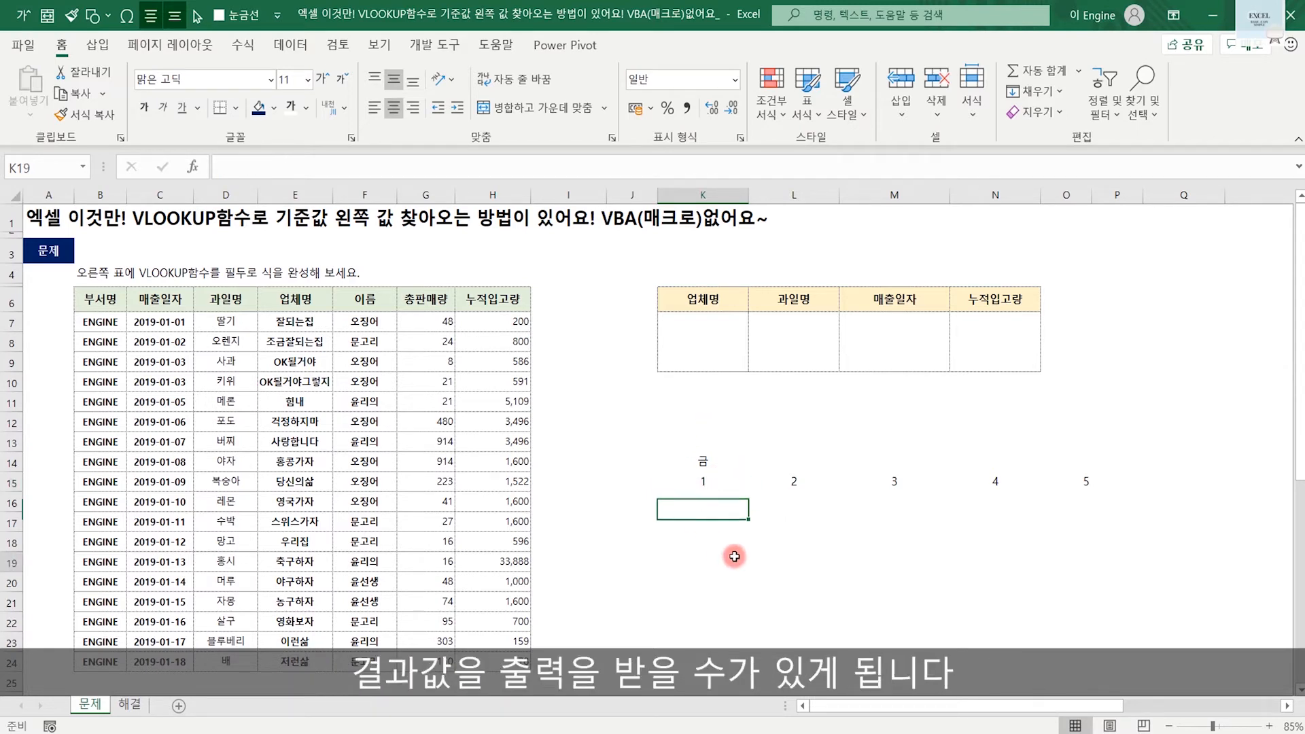
left_click(709, 463)
left_click(707, 485)
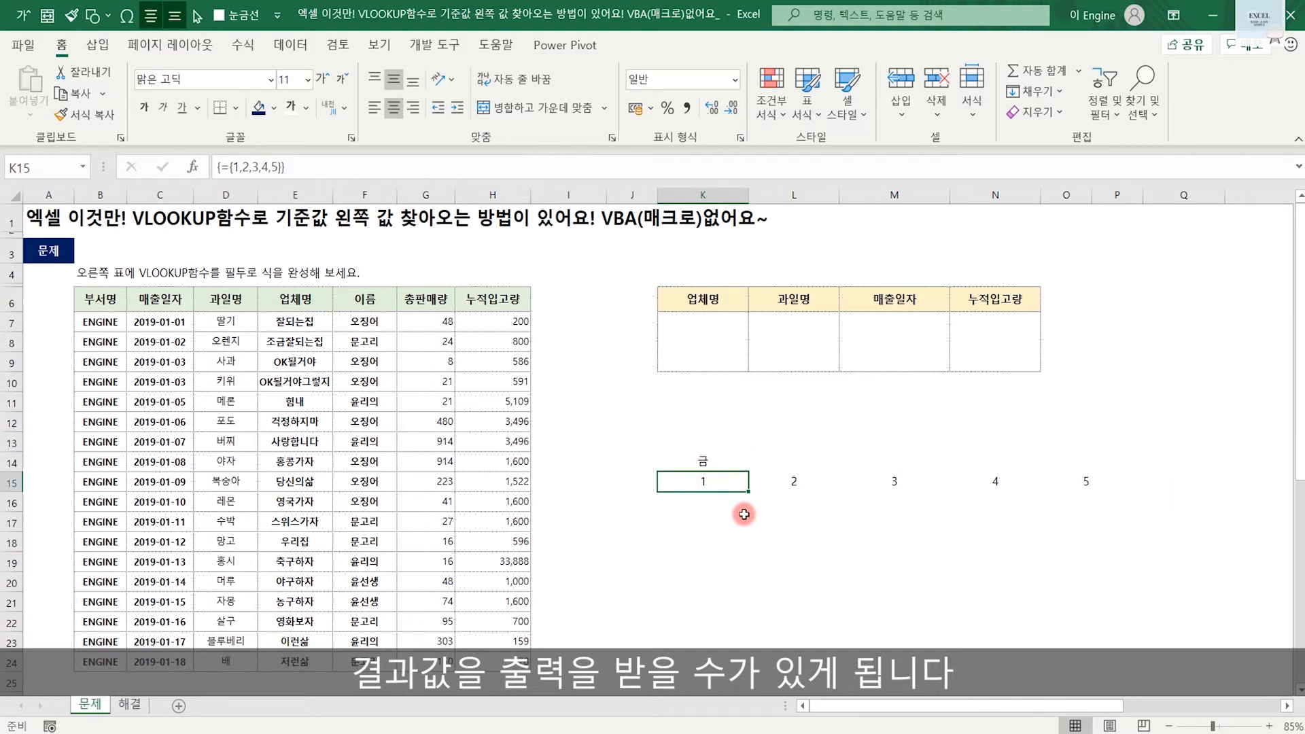
left_click(779, 542)
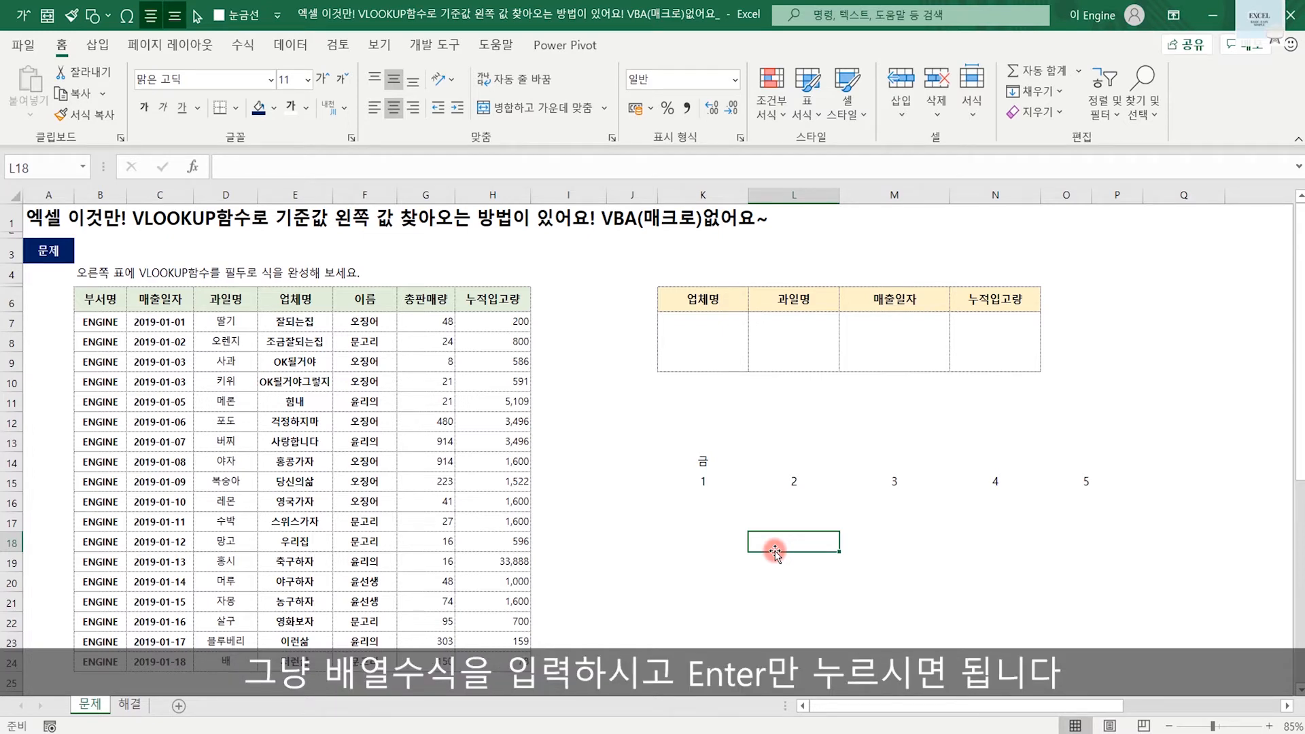
key("Up")
key("Left")
key("Up")
key("Up")
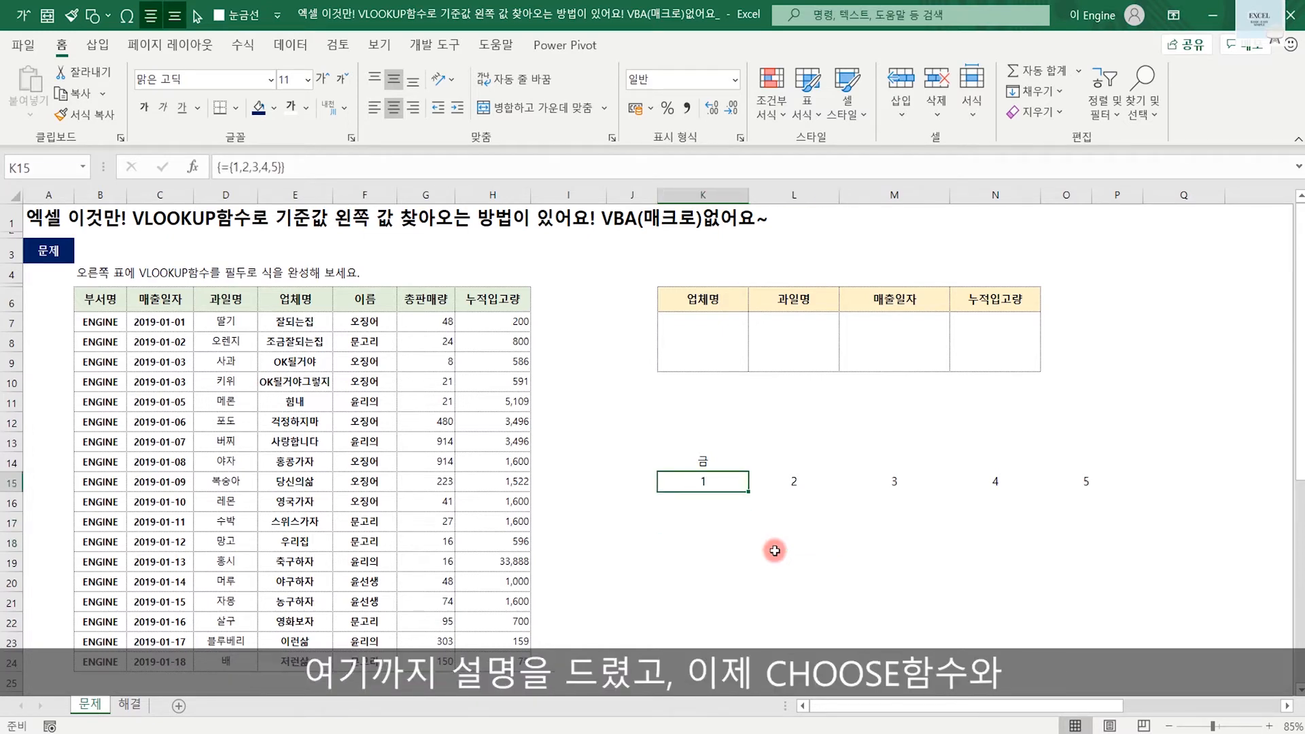
Write the formula =CHOOSE({1,2,3},"일요일","월요일","화요일") in cell K17
left_click(702, 518)
type("=")
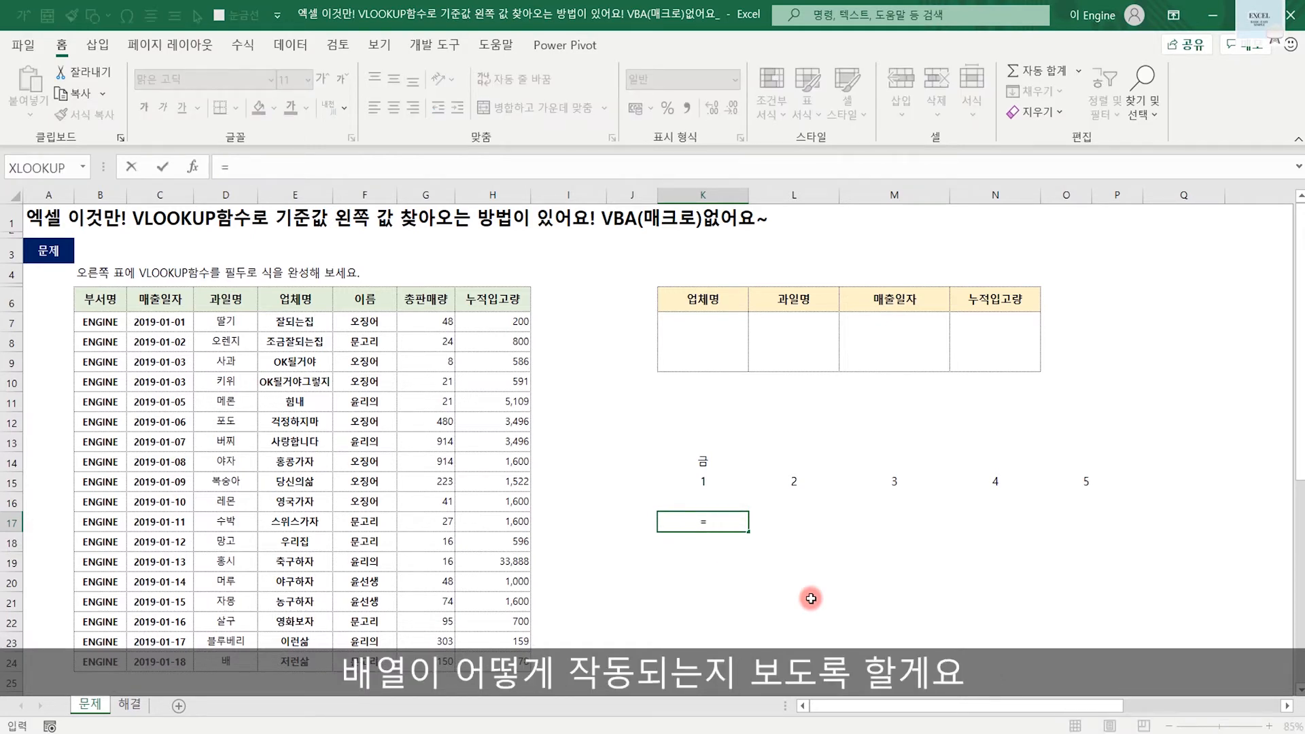
type("choose(")
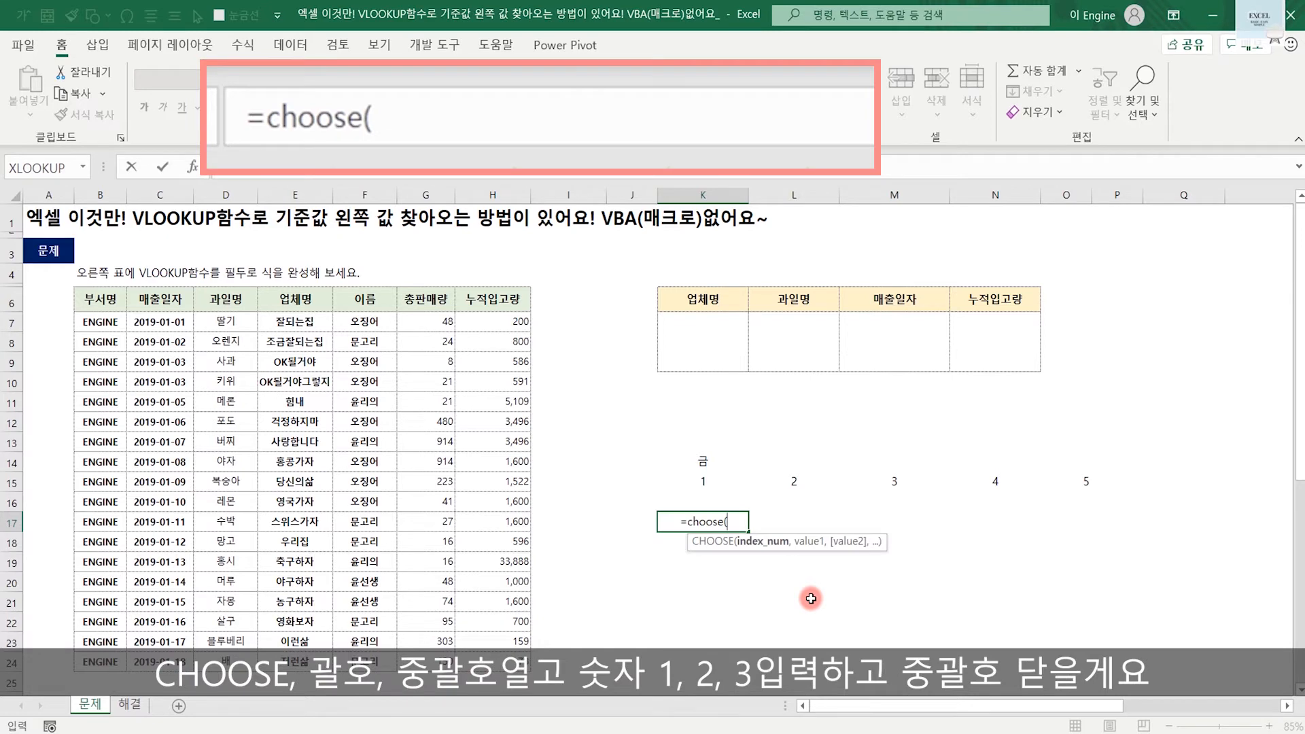
type("{1")
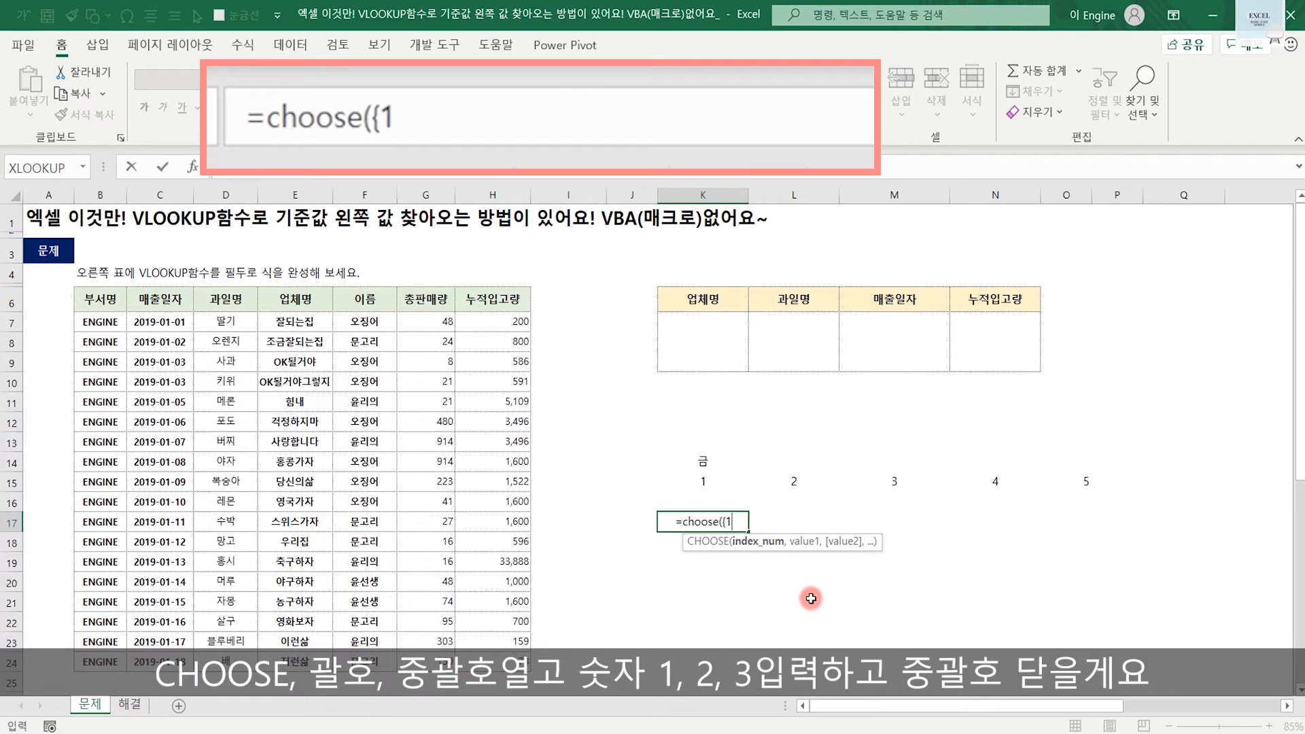
type(",2,3")
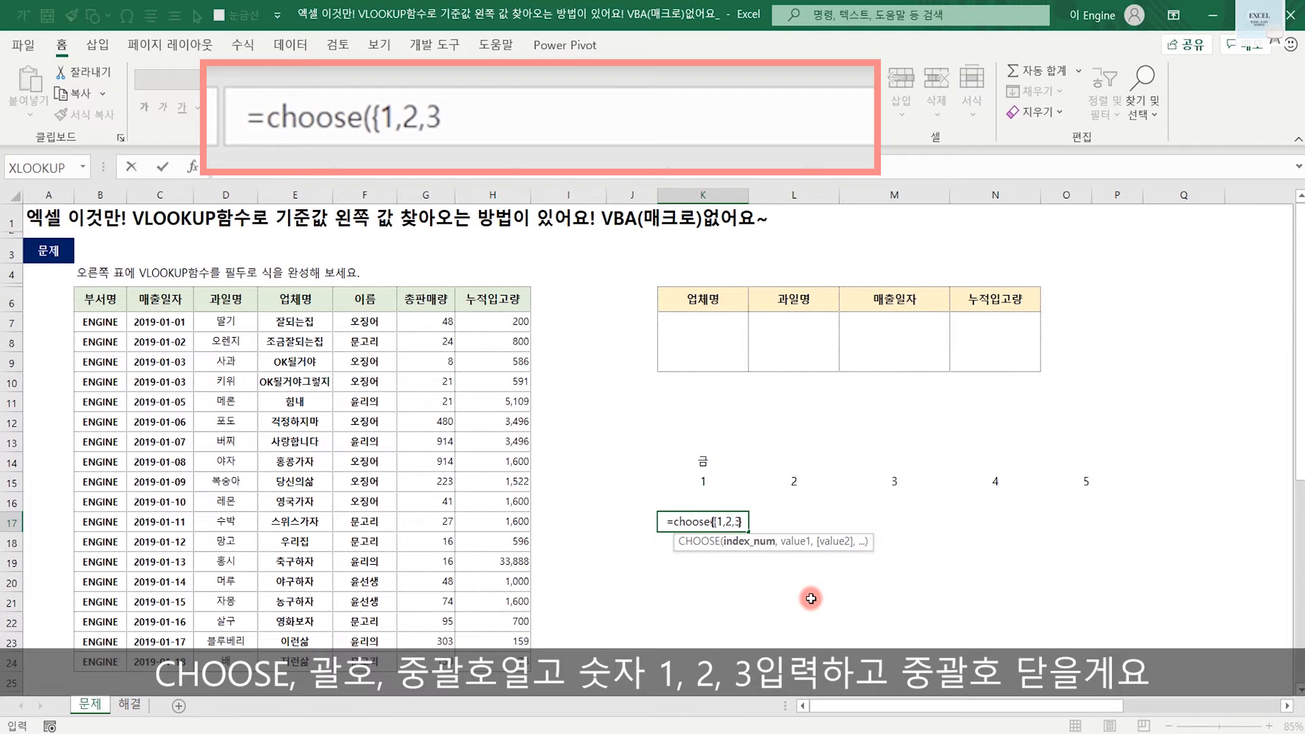
type("}")
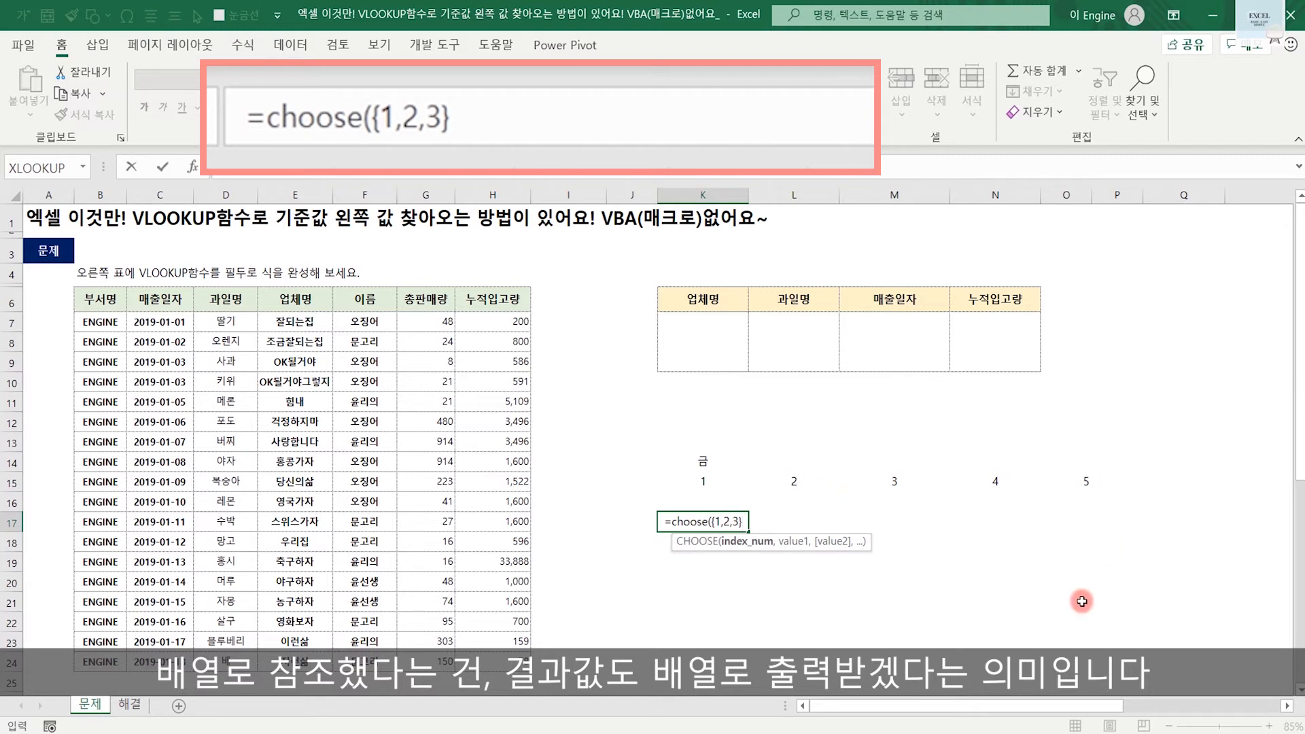
type(",")
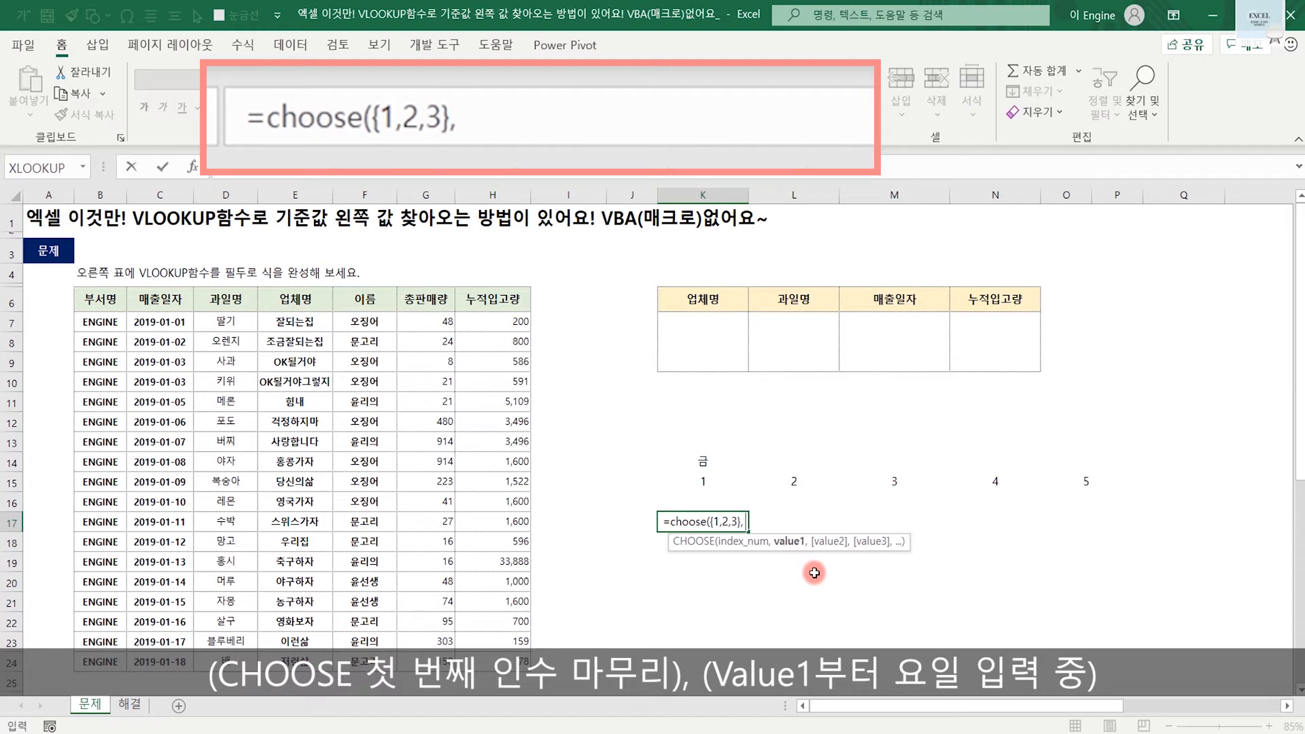
type("\"일요일")
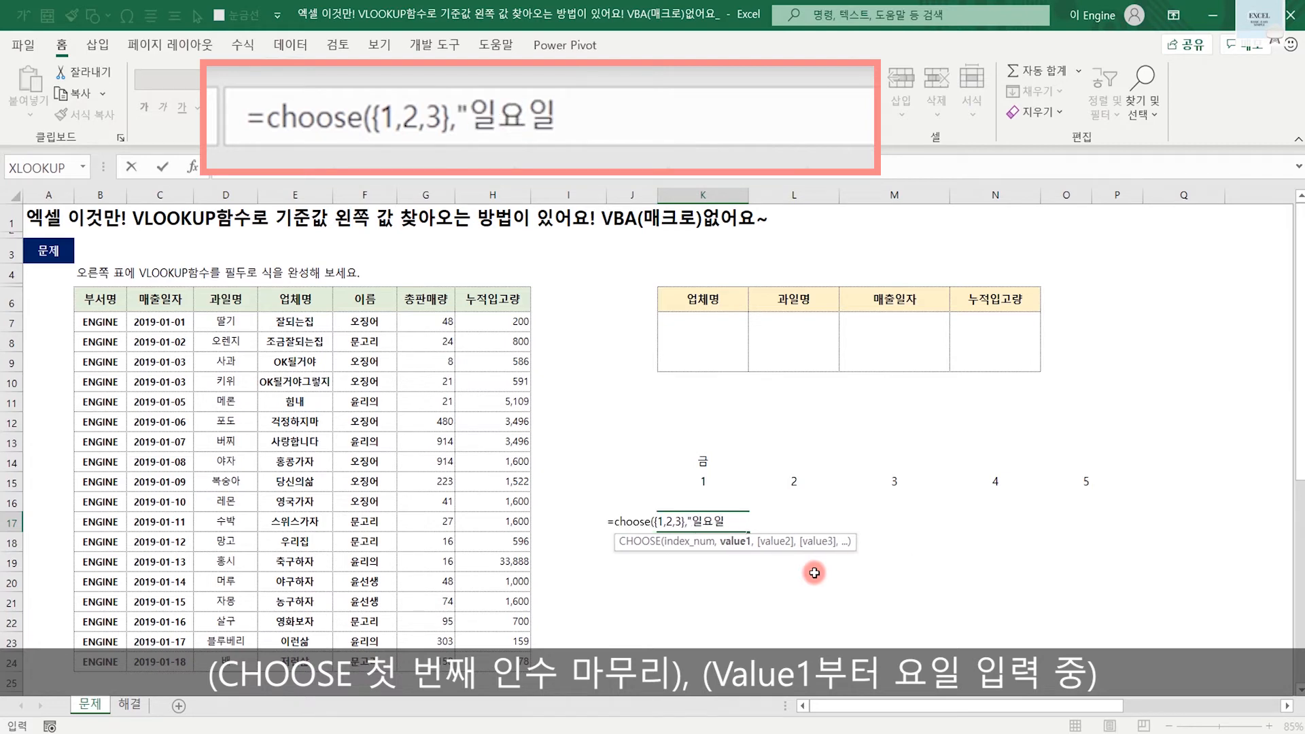
type("\",\"월요일")
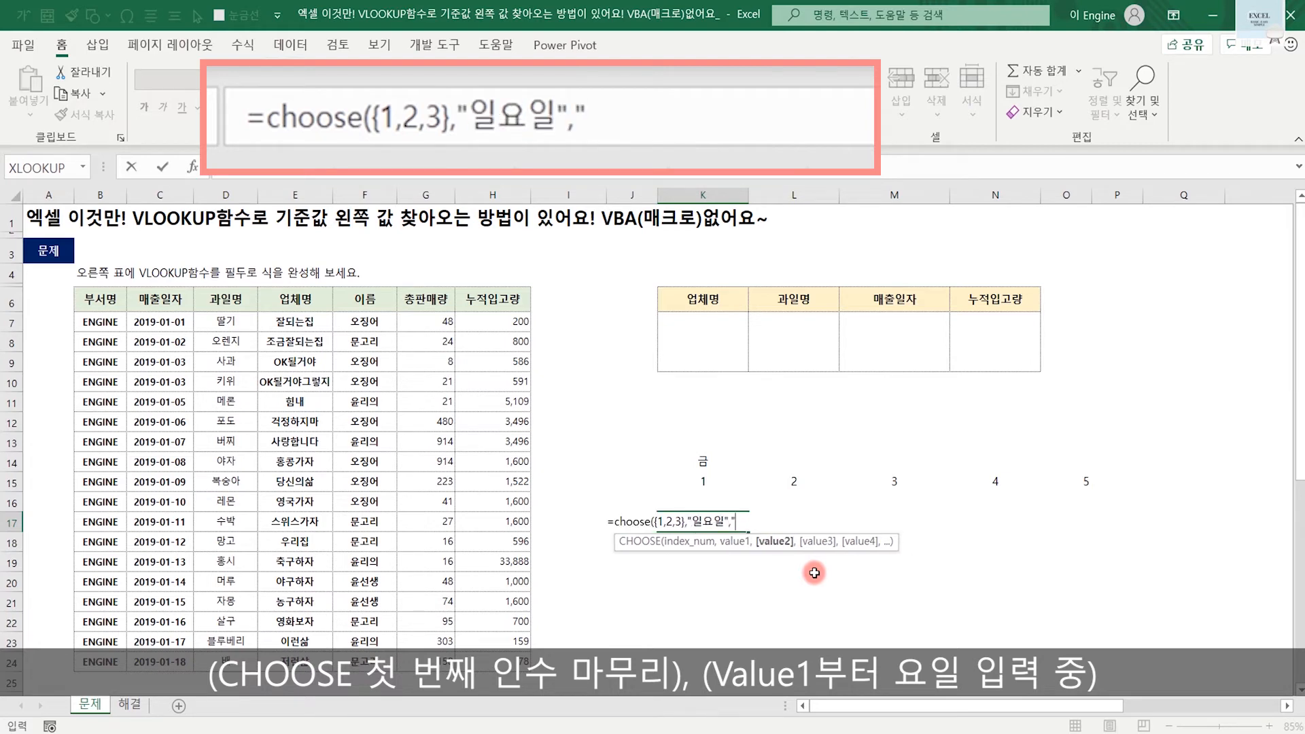
type("\",\"화요일\"")
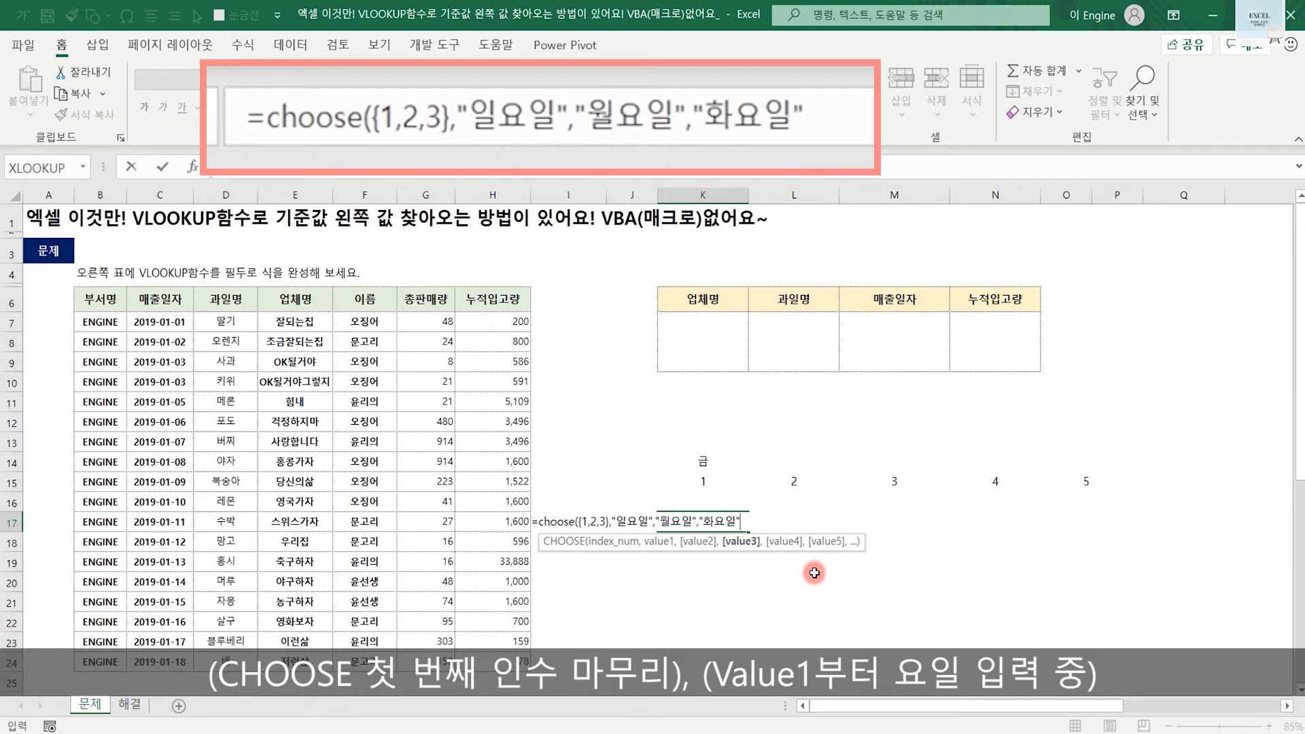
type(")")
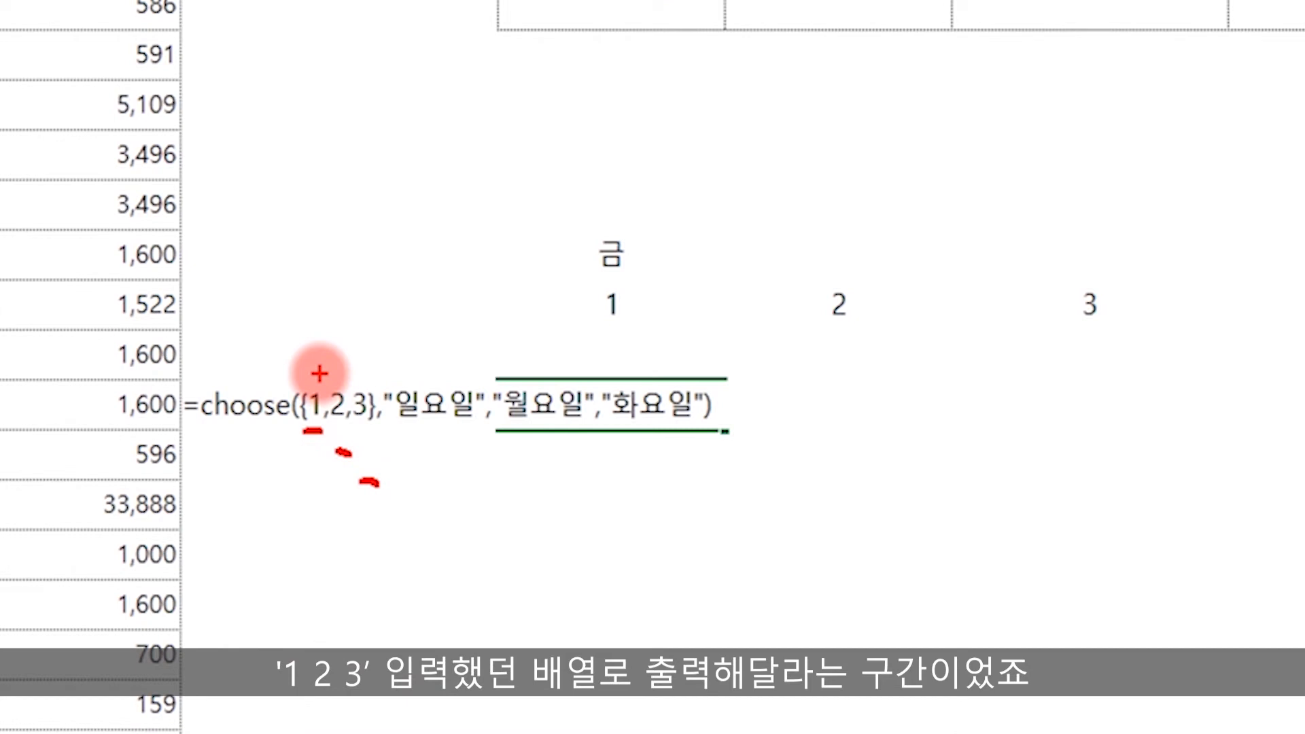
mouse_move(320, 374)
left_mouse_down()
mouse_move(320, 316)
mouse_move(429, 317)
mouse_move(418, 373)
left_mouse_up()
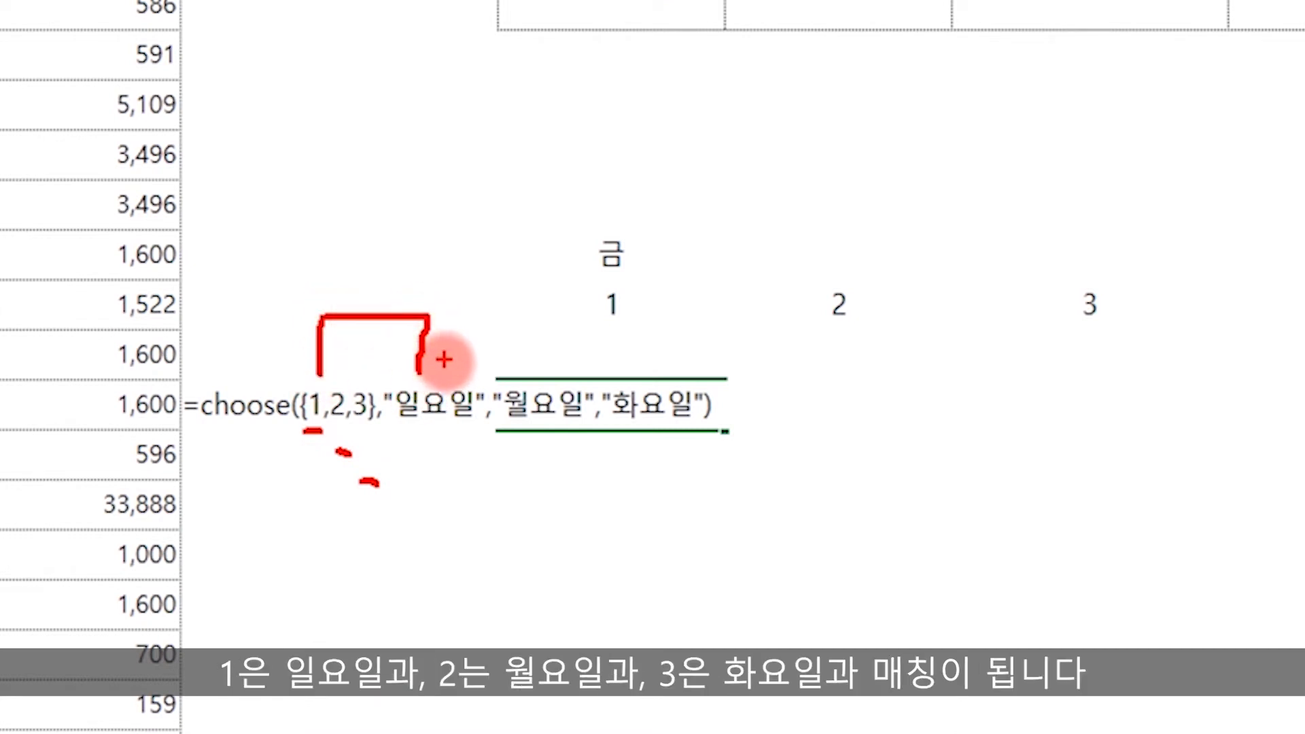
mouse_move(334, 443)
left_mouse_down()
mouse_move(331, 552)
mouse_move(530, 513)
mouse_move(556, 425)
left_mouse_up()
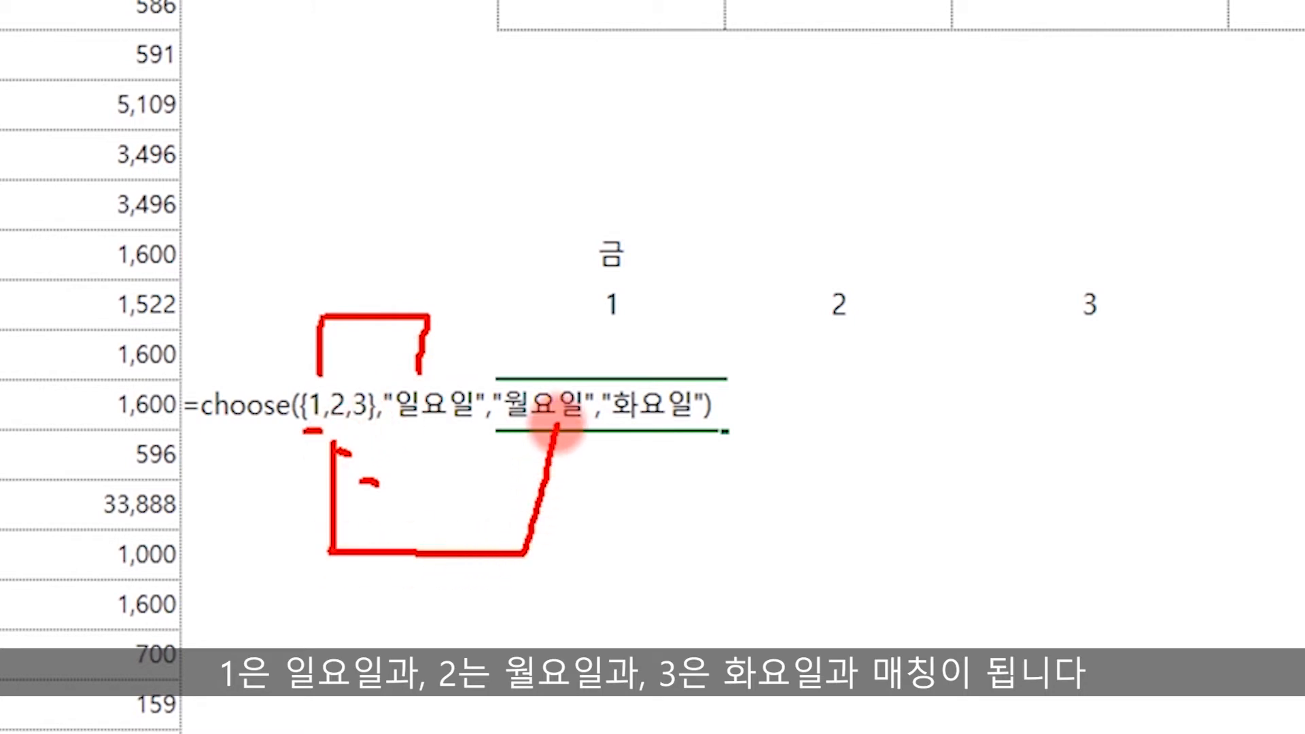
mouse_move(349, 422)
left_mouse_down()
mouse_move(603, 583)
mouse_move(624, 446)
mouse_move(679, 458)
mouse_move(655, 414)
left_mouse_up()
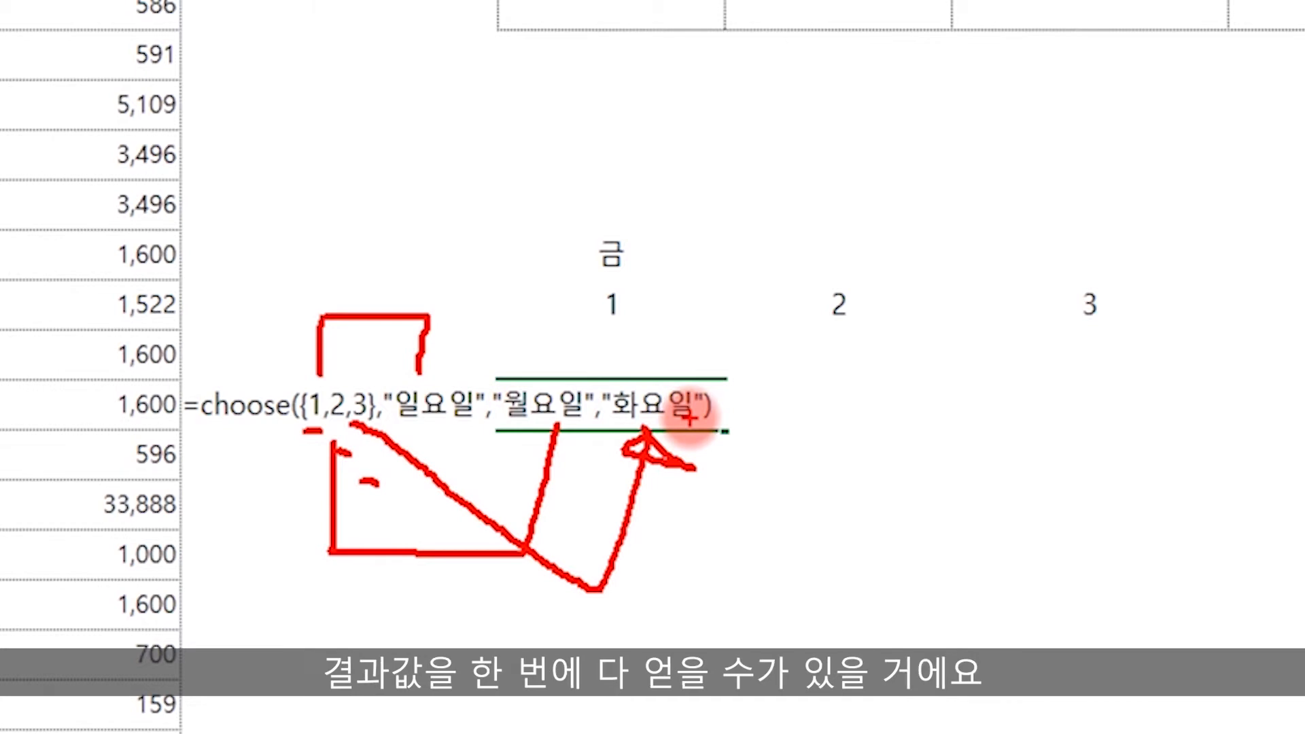
key("Escape")
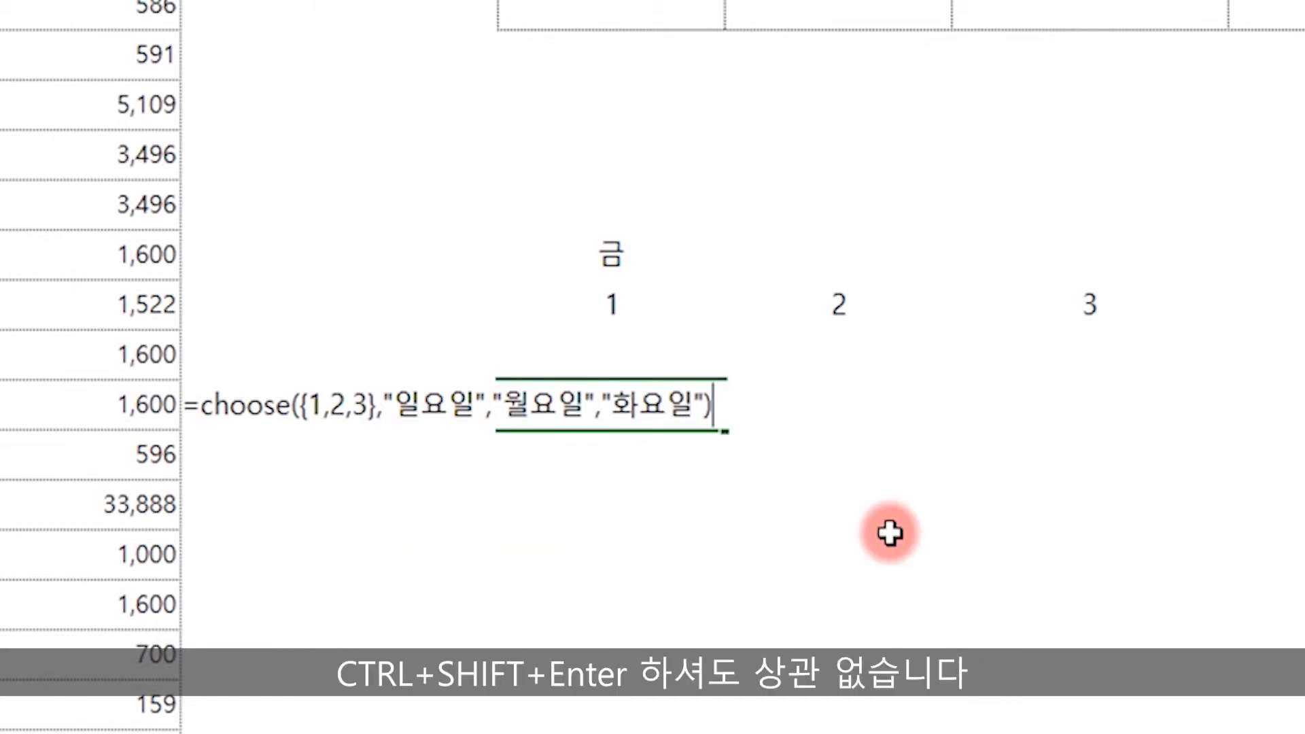
Commit the CHOOSE formula in K17 and look over the results across K17:M17
key("Return")
key("Up")
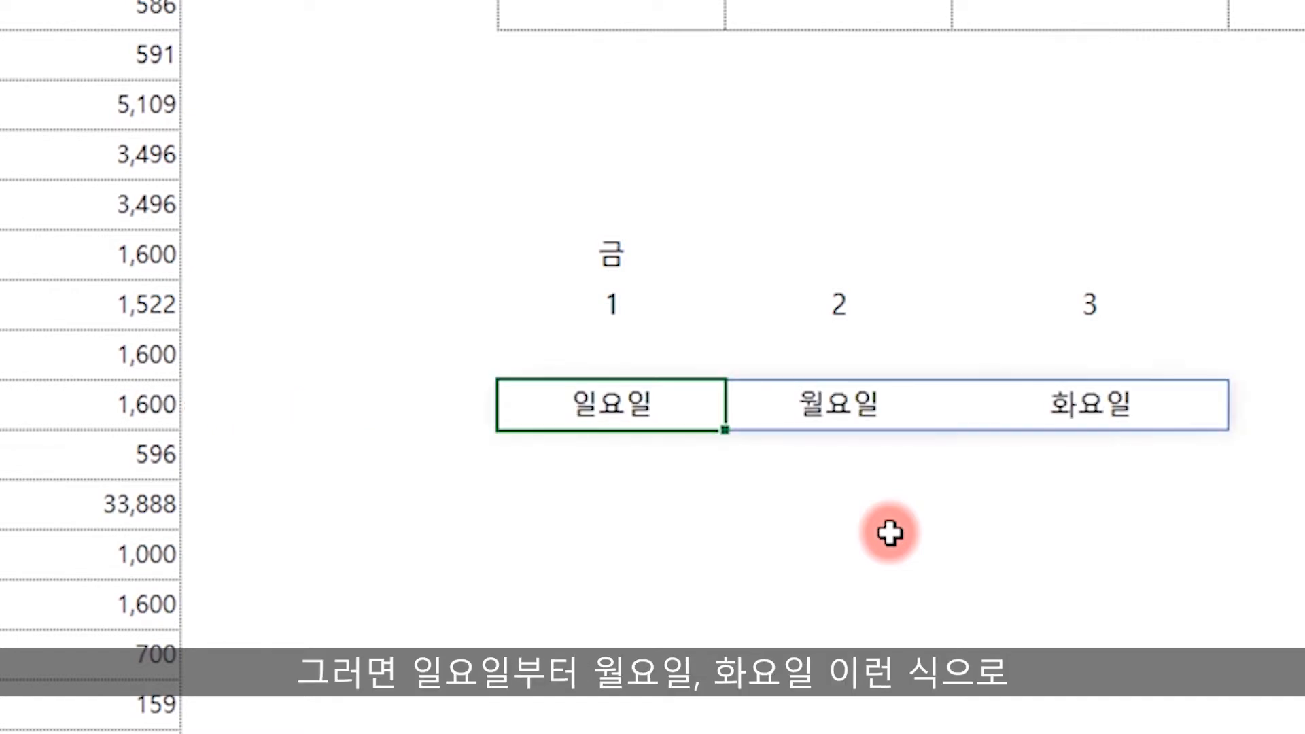
left_click(1098, 406)
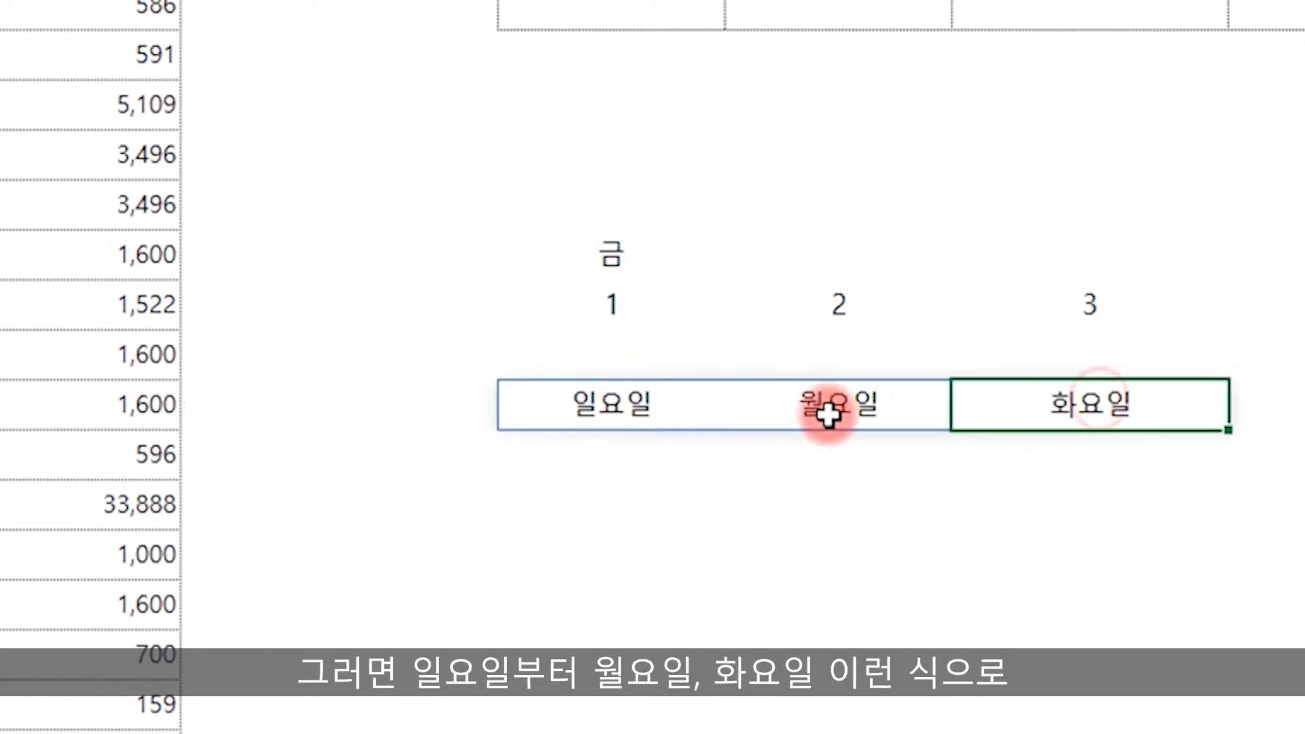
left_click(626, 401)
left_click_drag(774, 404, 1082, 411)
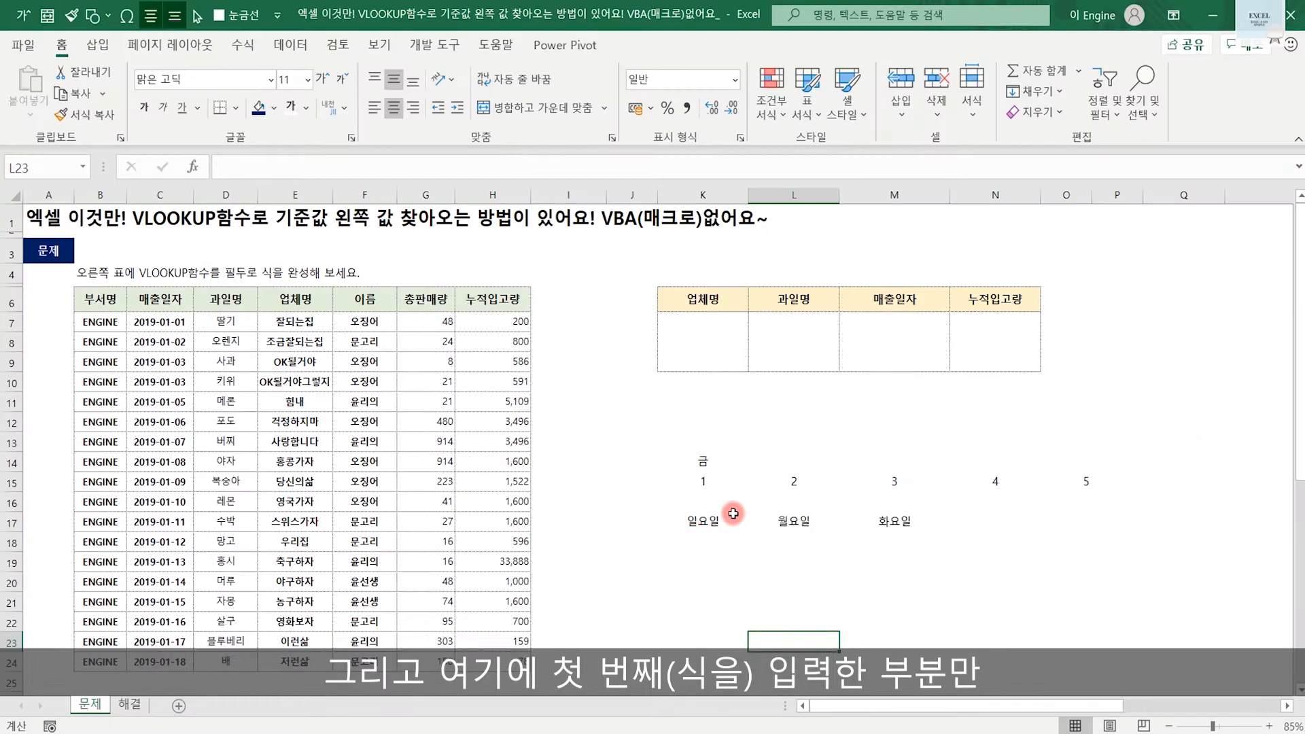
Compare how the CHOOSE formula is shown for K17 with the spilled cells L17 and M17, and check whether L17 is editable
left_click(629, 399)
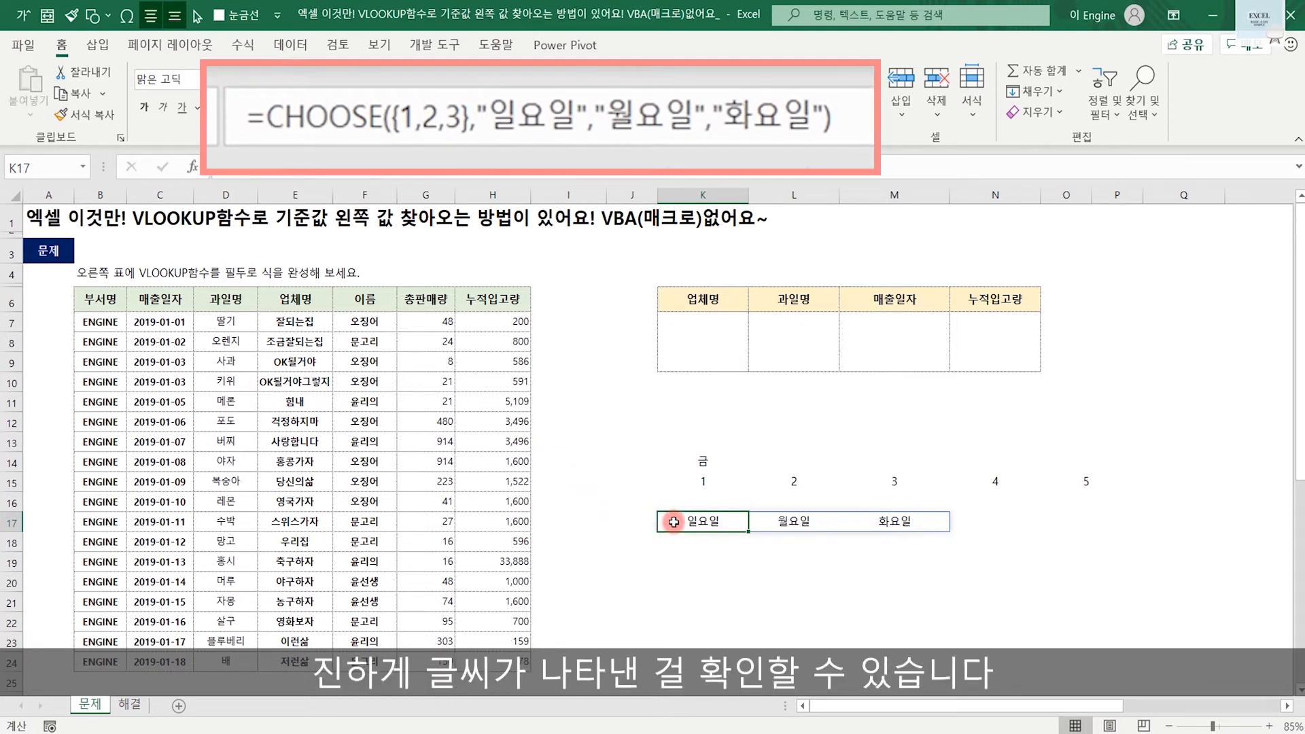
left_click(800, 520)
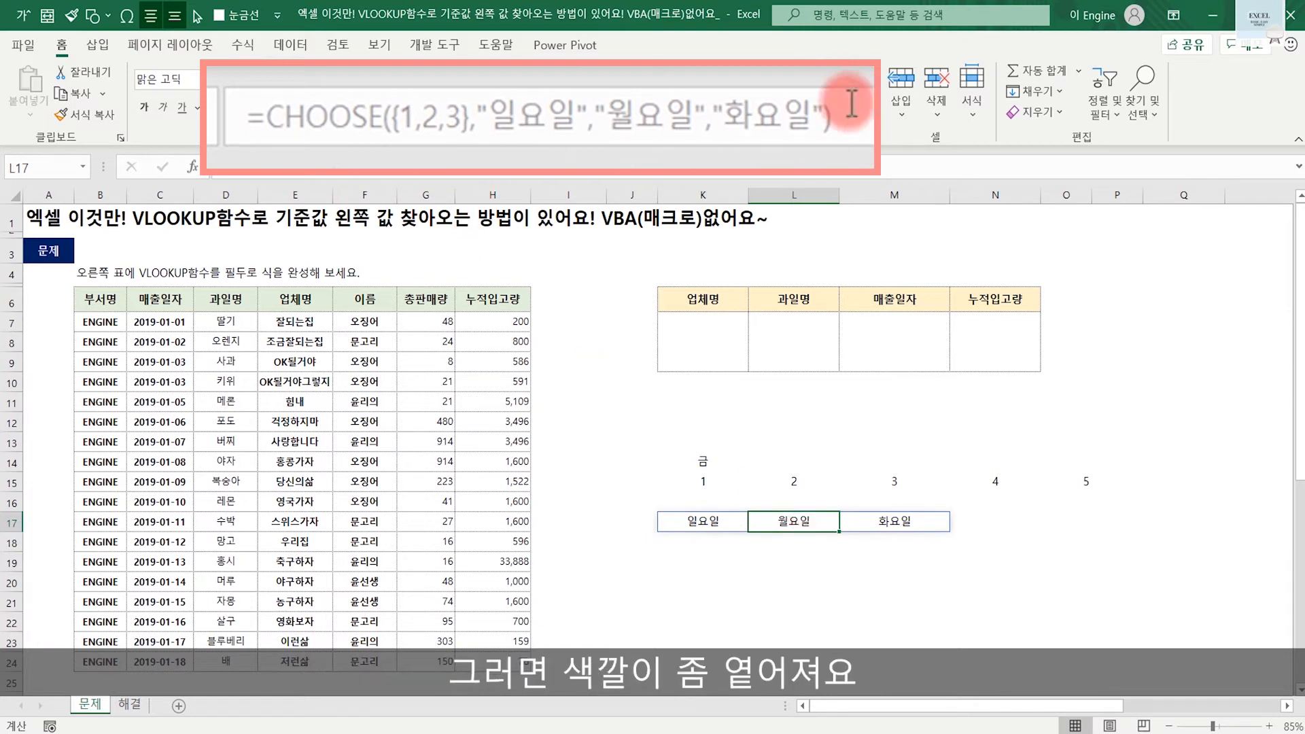
left_click(905, 524)
left_click(813, 522)
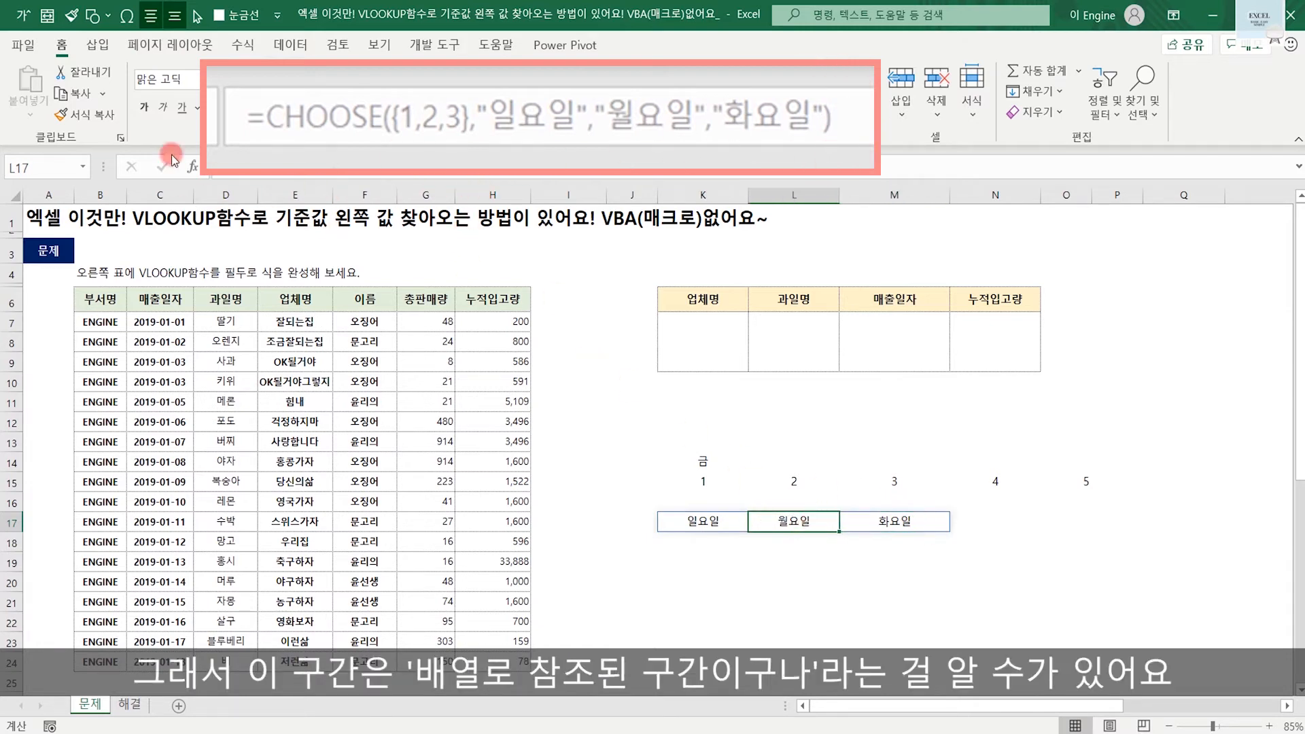
left_click(425, 167)
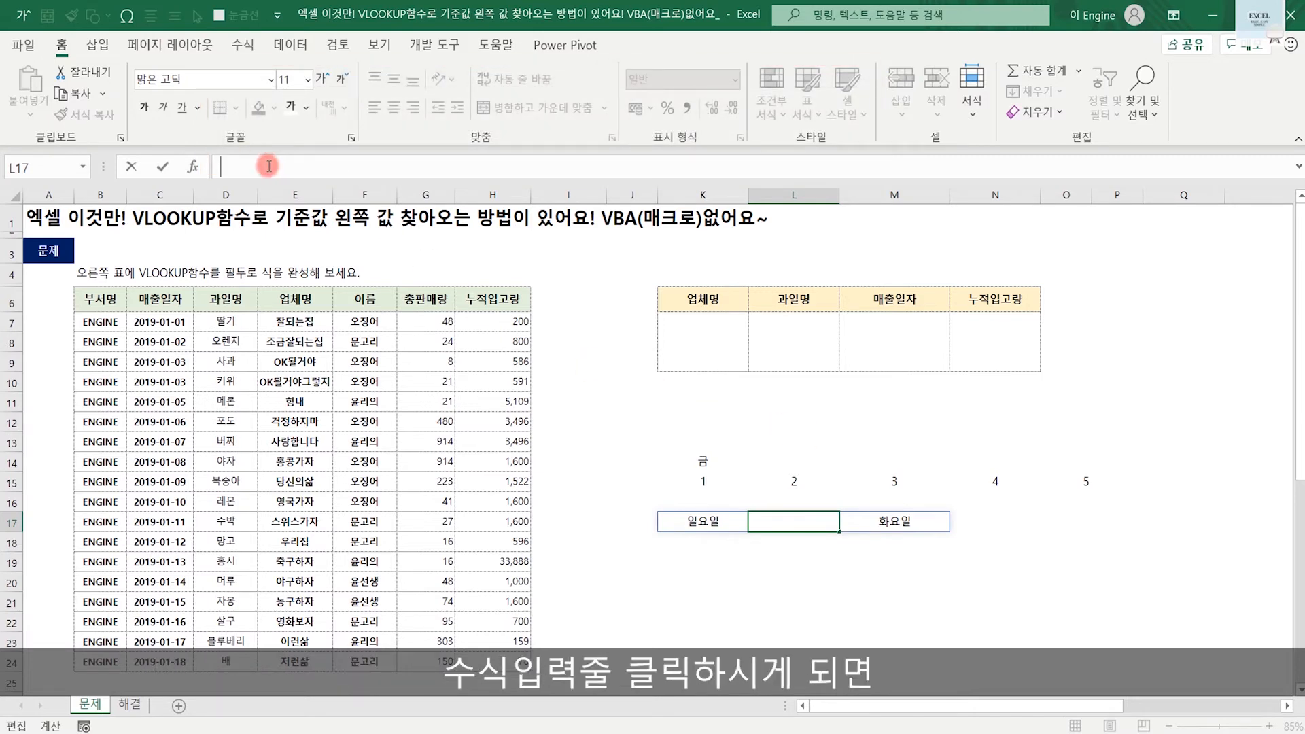
key("Escape")
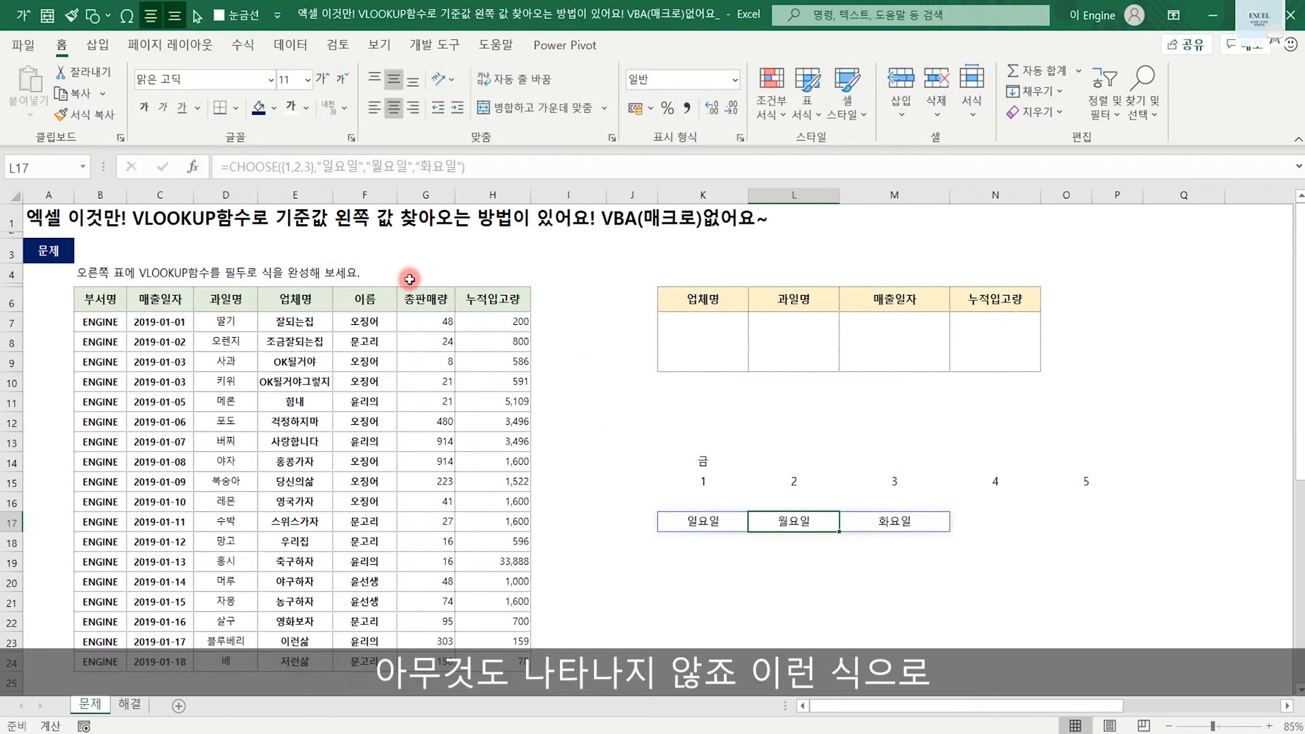
Clear the CHOOSE formula from K17 to test its effect on the spilled cells, and undo the deletion
left_click(702, 525)
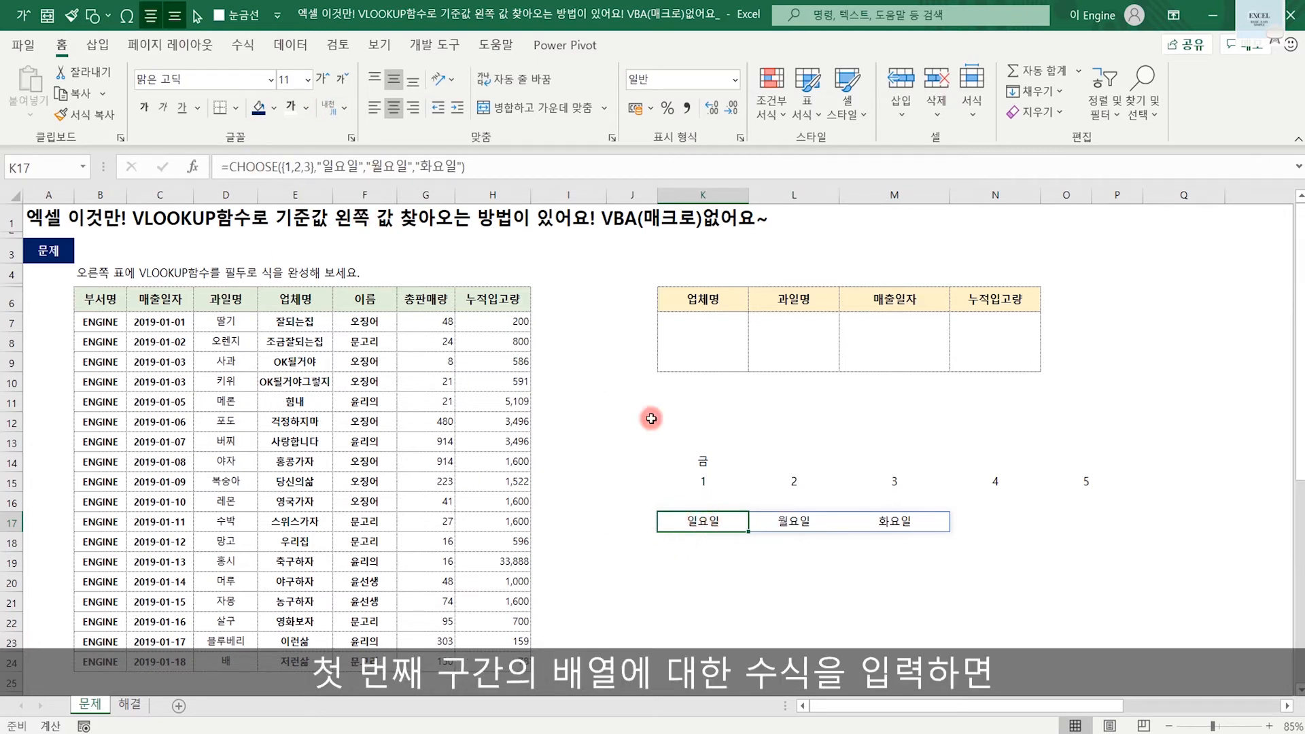
key("Delete")
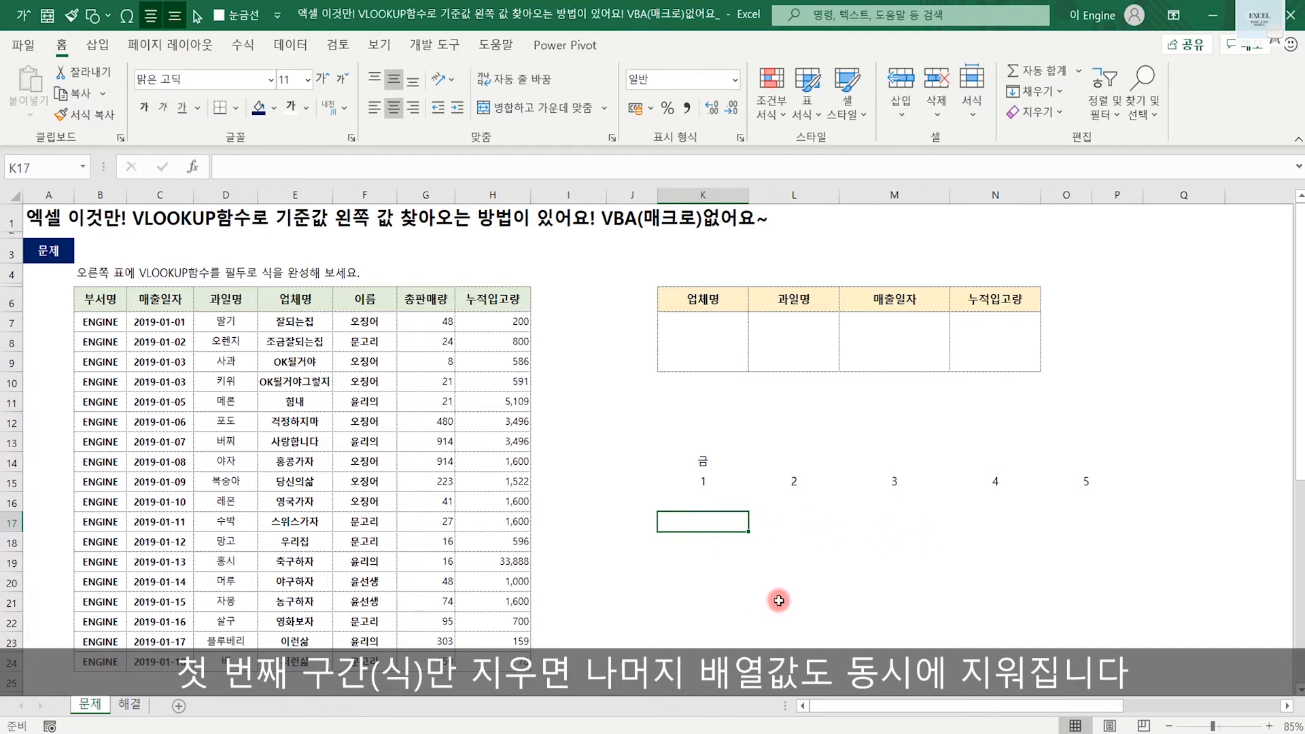
key("ctrl+z")
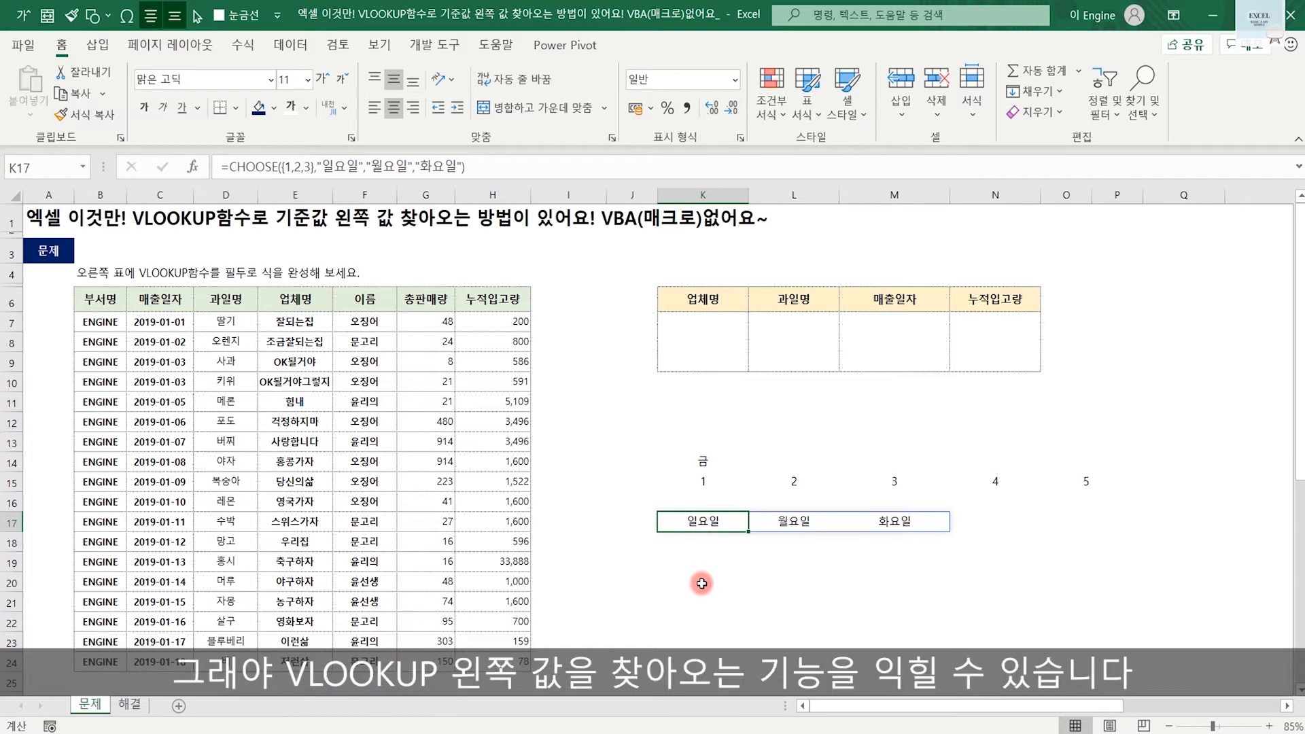
left_click(791, 602)
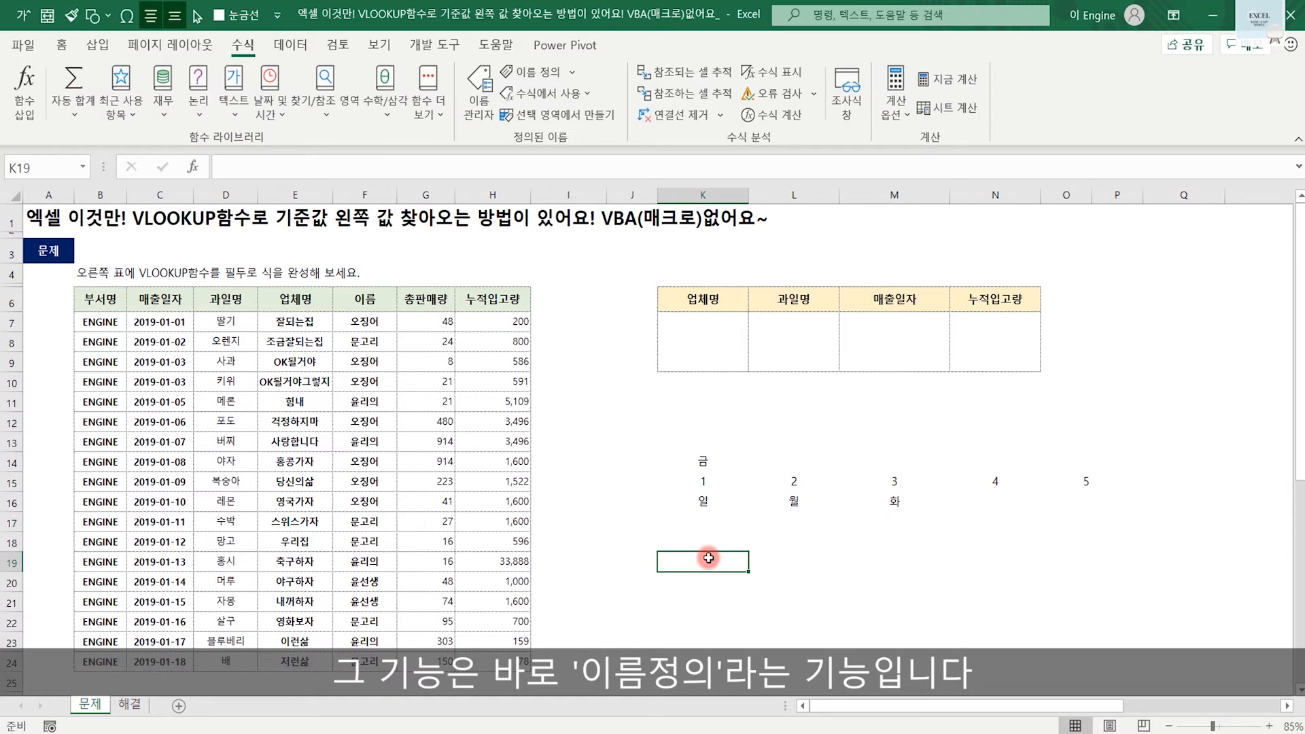
Delete all existing defined names, from 누적입고량 through 업체명, in the Name Manager and close it
left_click_drag(95, 300, 503, 661)
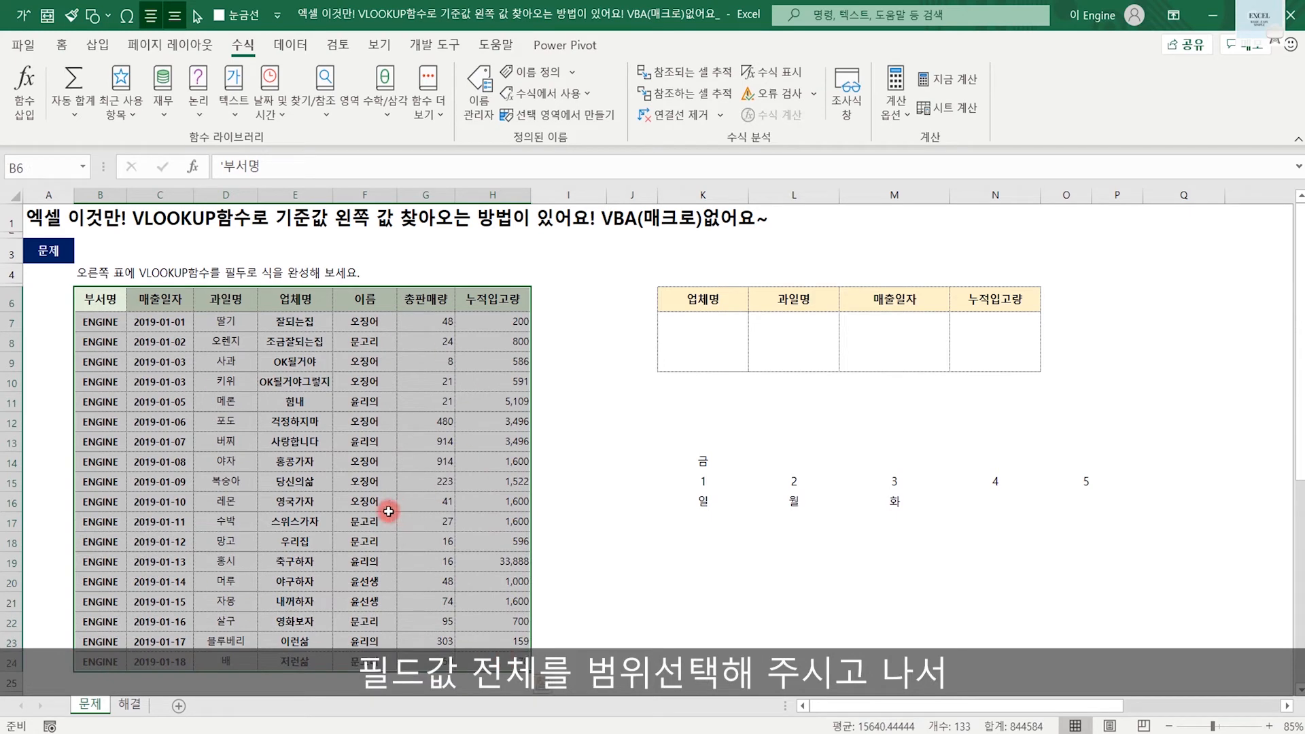
left_click(480, 102)
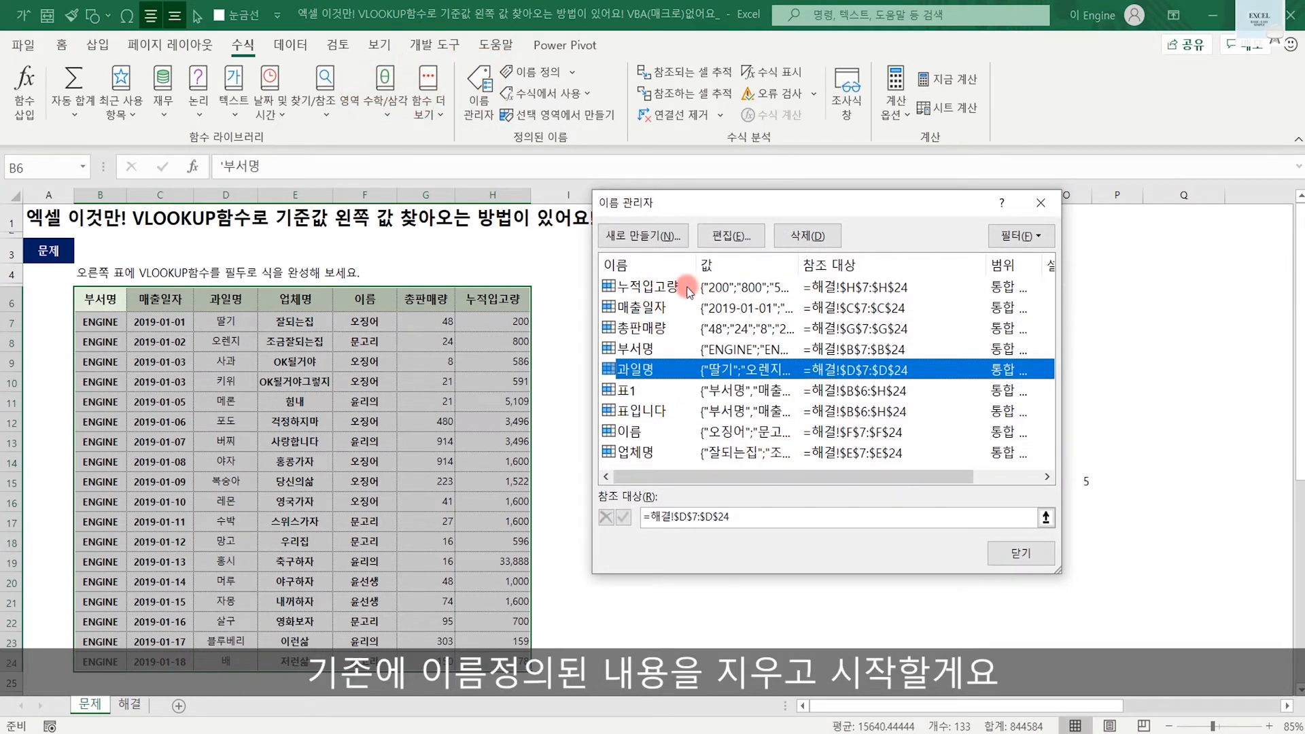
left_click(659, 289)
left_click(643, 451, "shift")
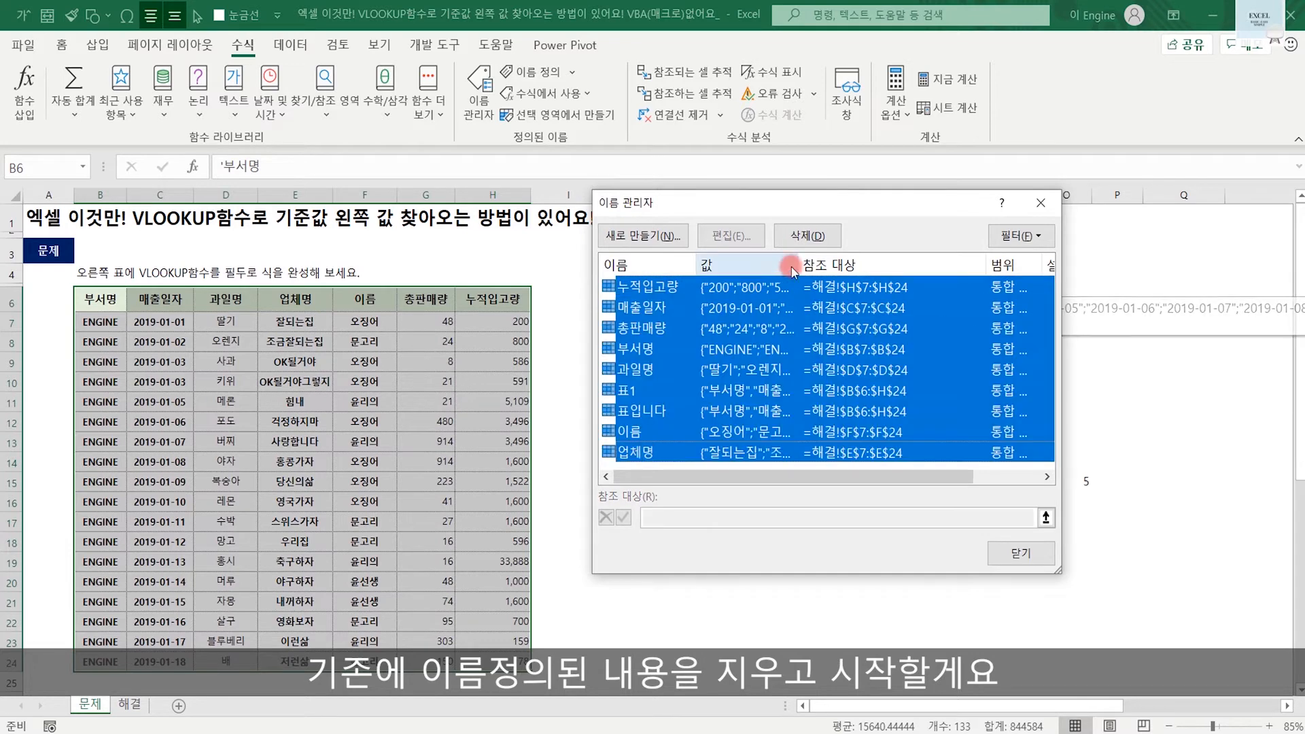
left_click(811, 238)
left_click(612, 427)
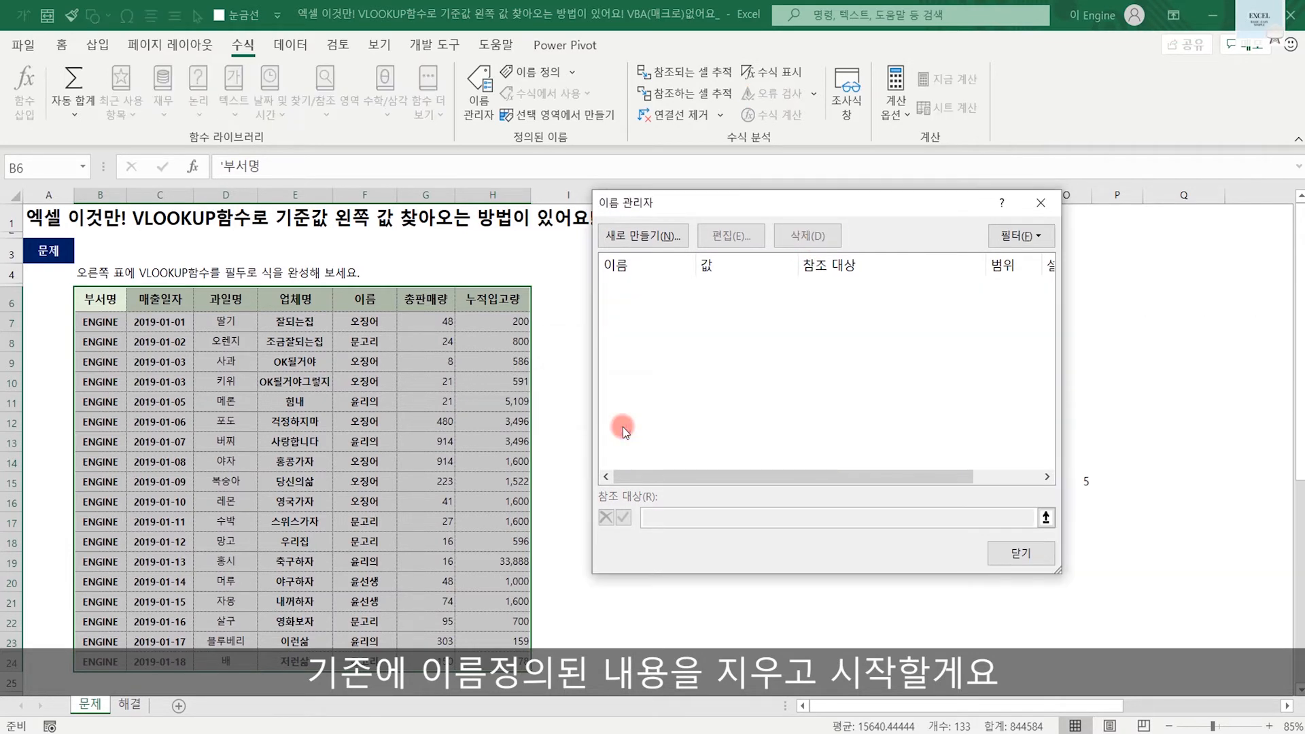
left_click(1021, 552)
left_click(785, 603)
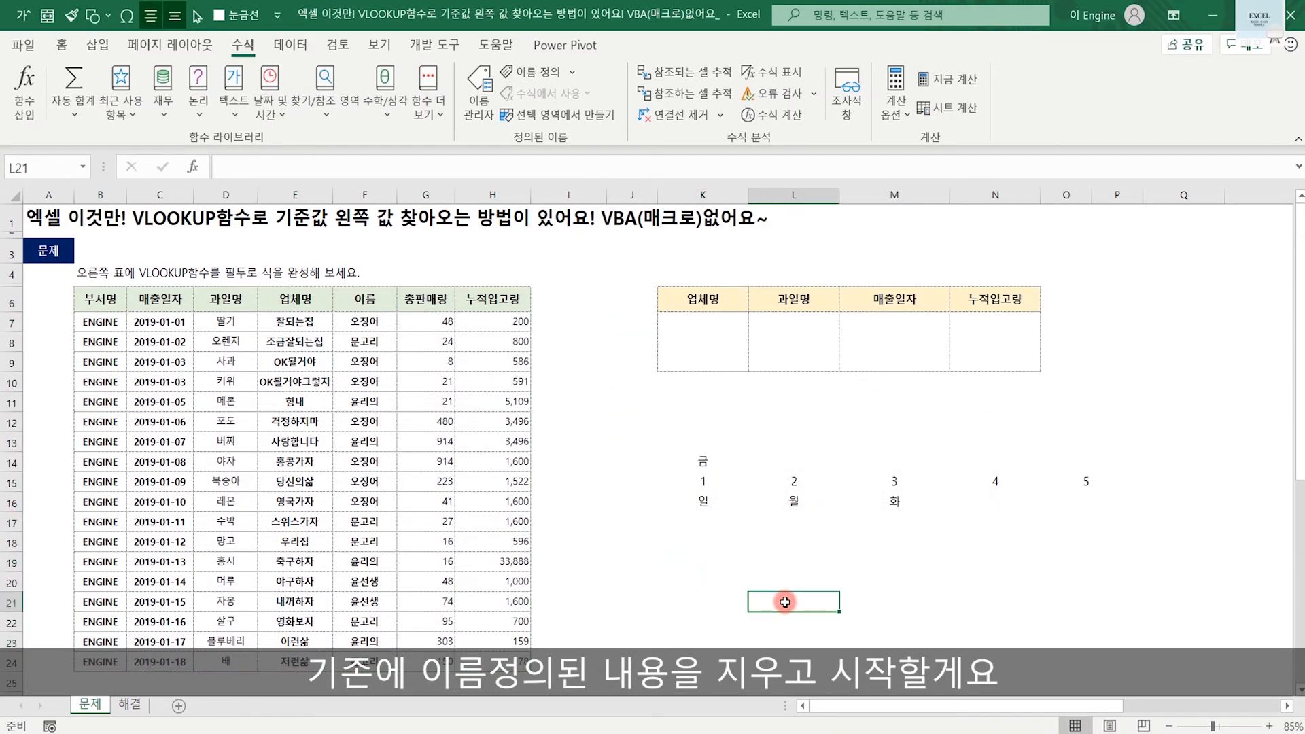
Create defined names for the source table B6:H24 from its first row only, excluding the left column
left_click_drag(102, 299, 516, 663)
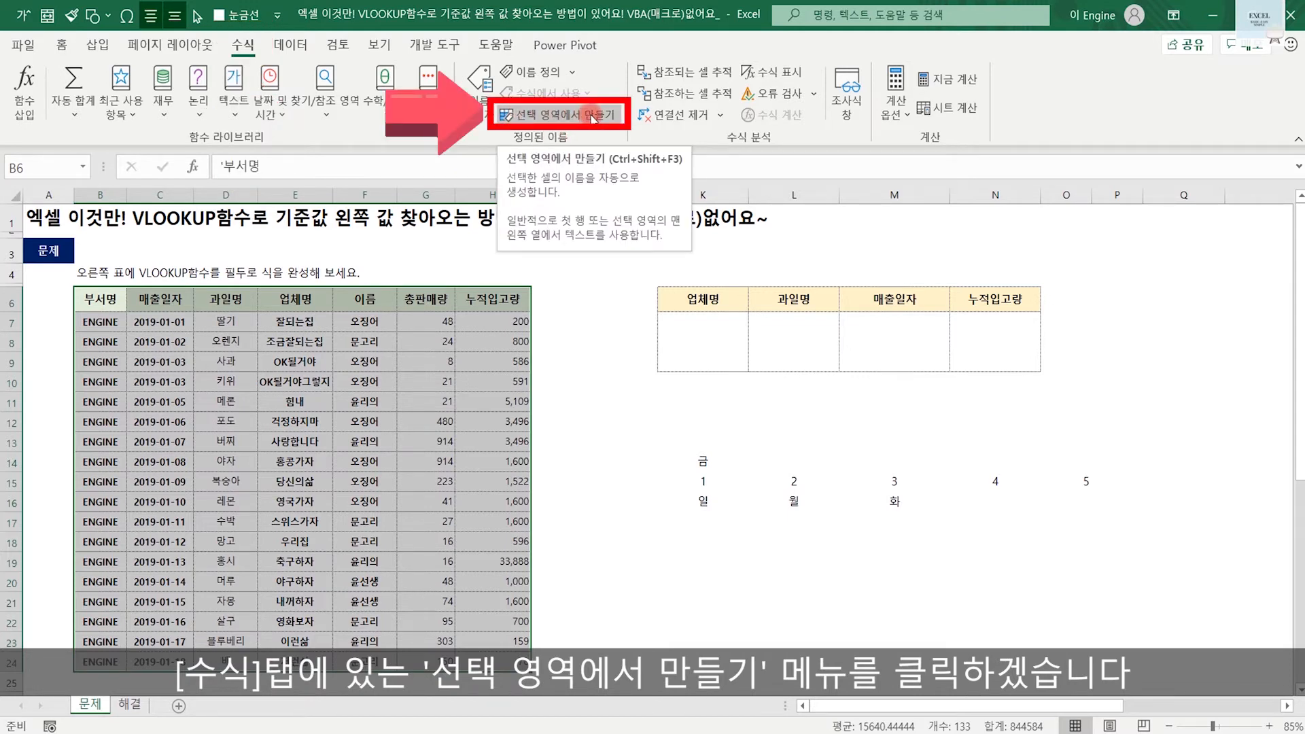
left_click(553, 117)
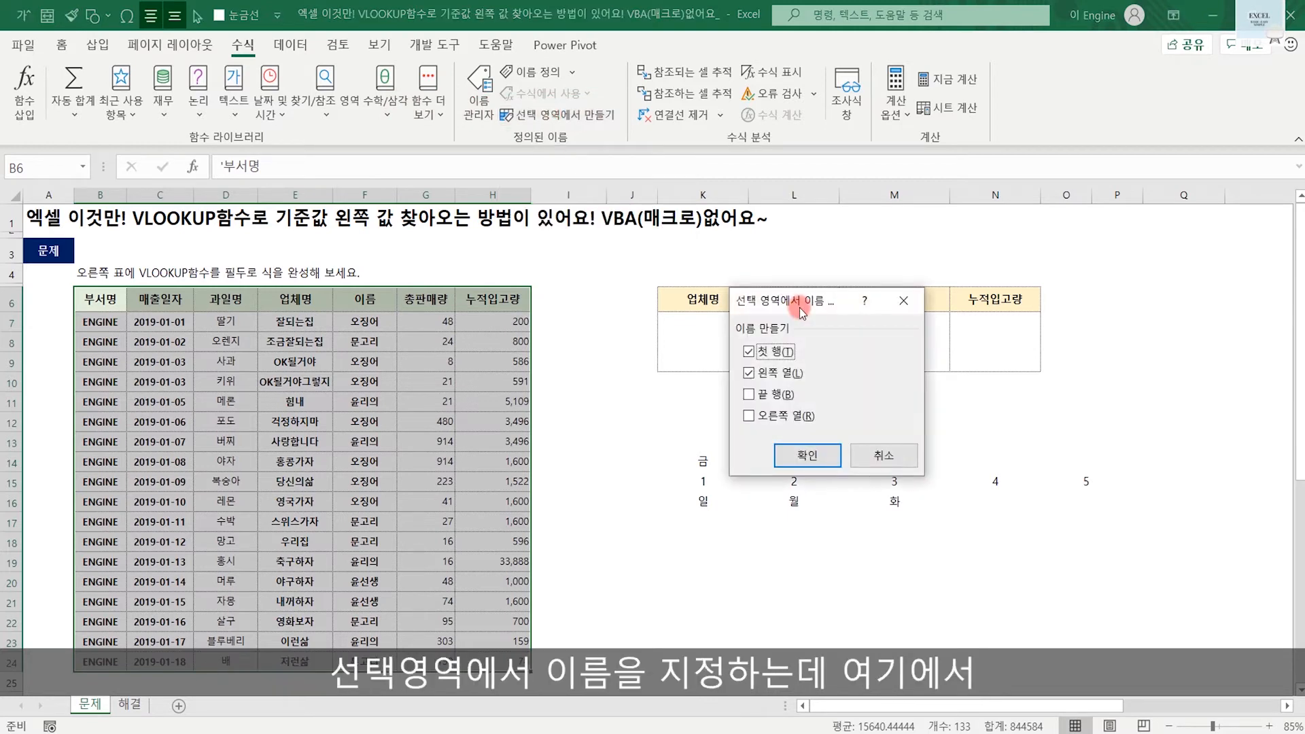
left_click_drag(799, 308, 687, 292)
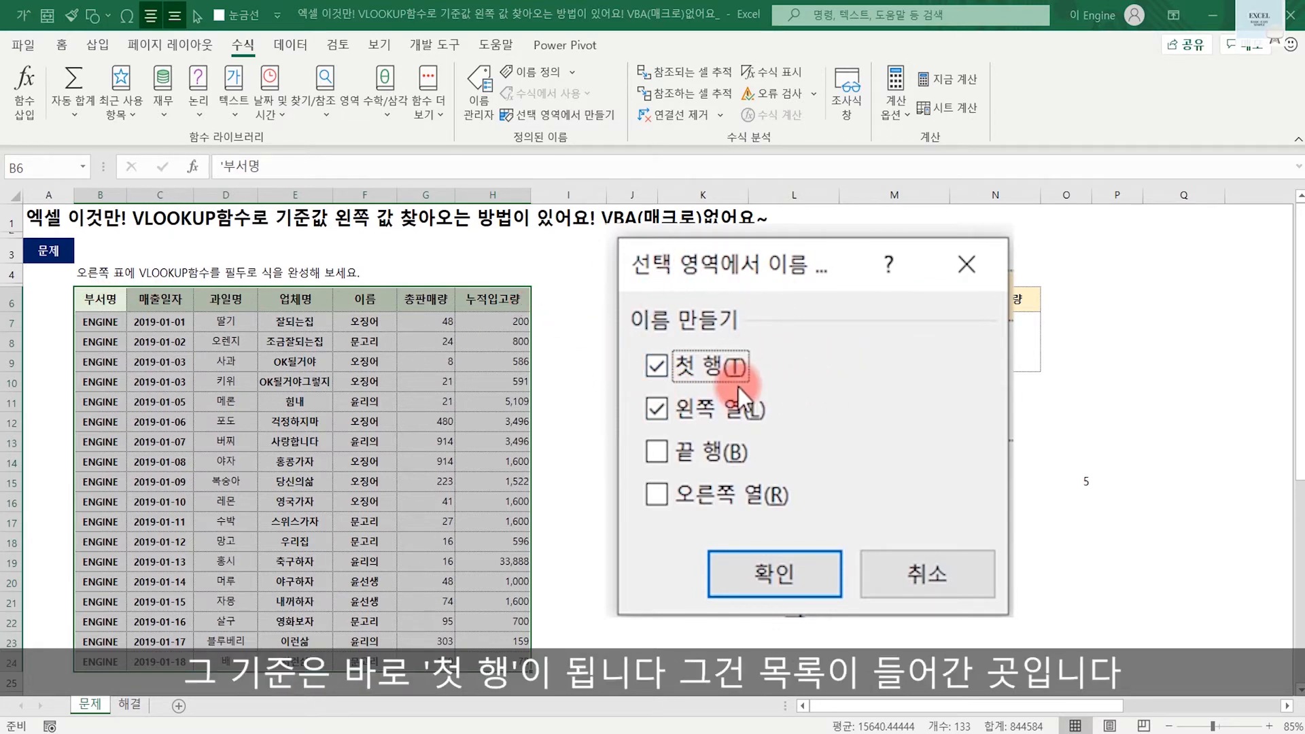
left_click(657, 409)
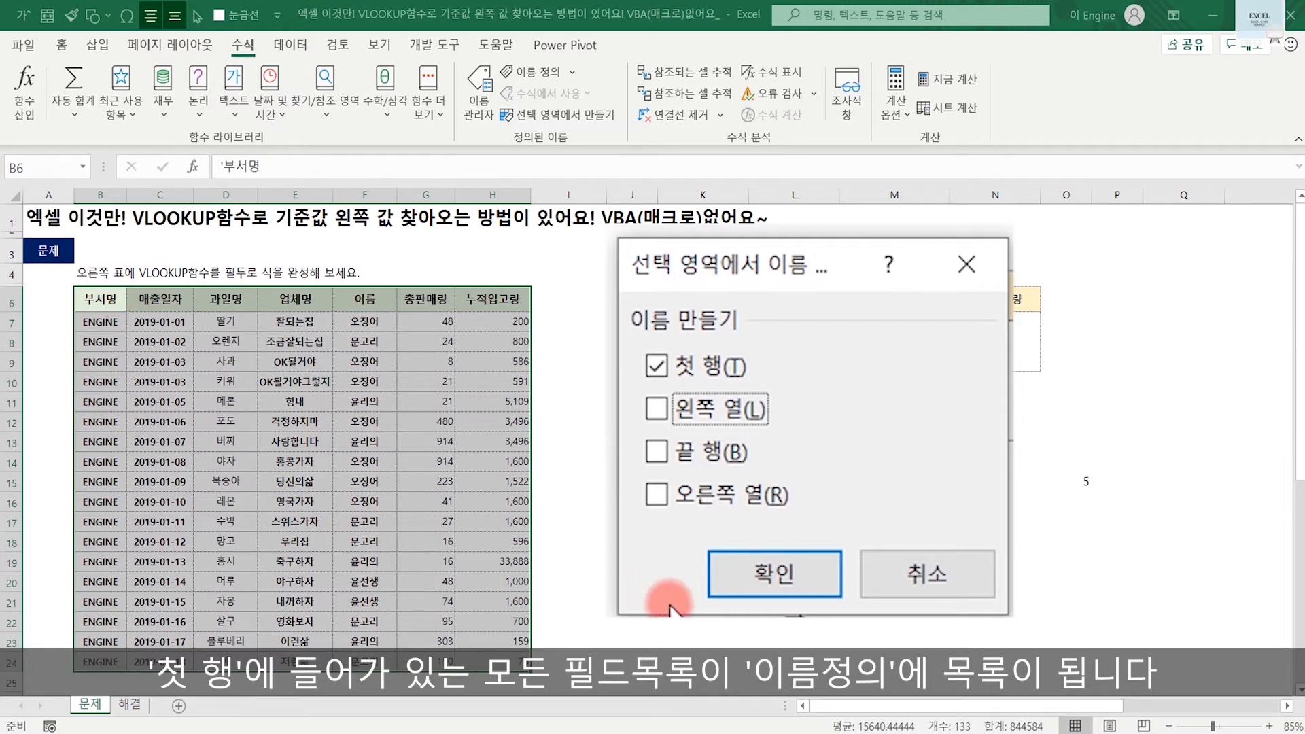
left_click(764, 575)
left_click(616, 461)
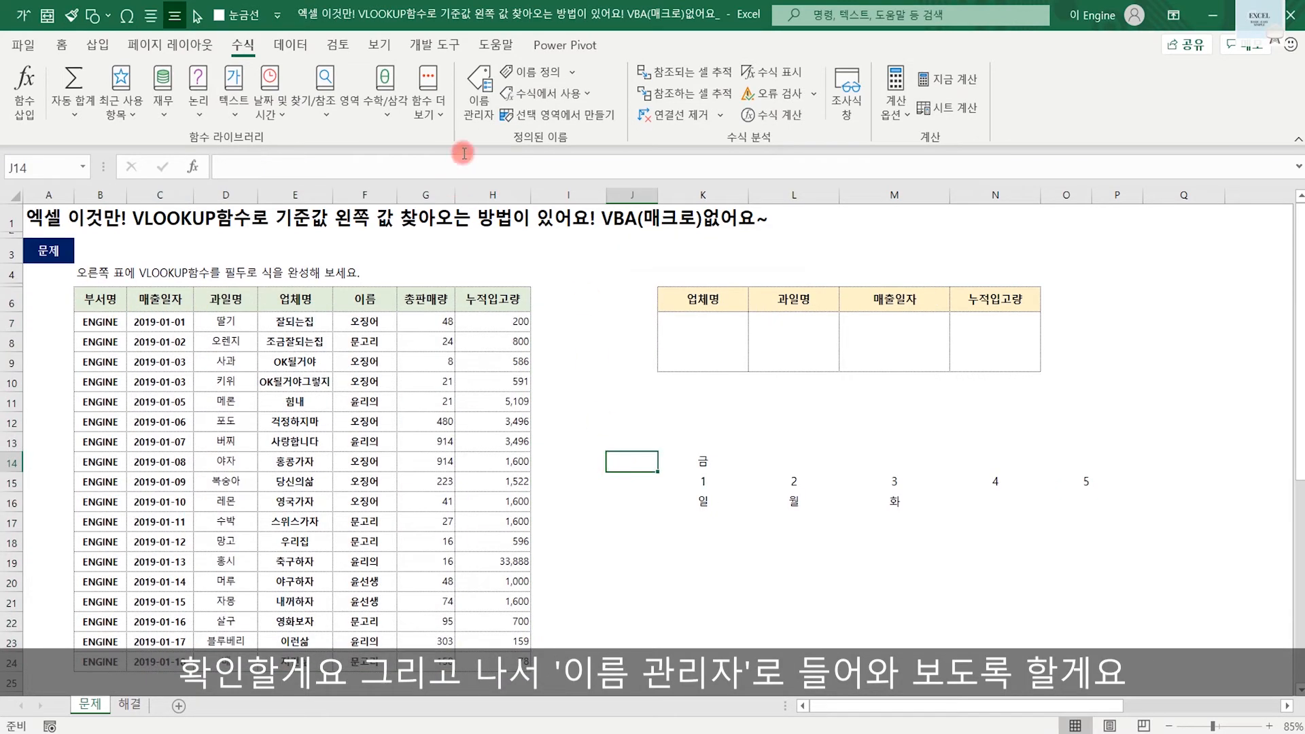
Review the ranges that the defined names 누적입고량 and 매출일자 refer to in the Name Manager, and close it
left_click(479, 95)
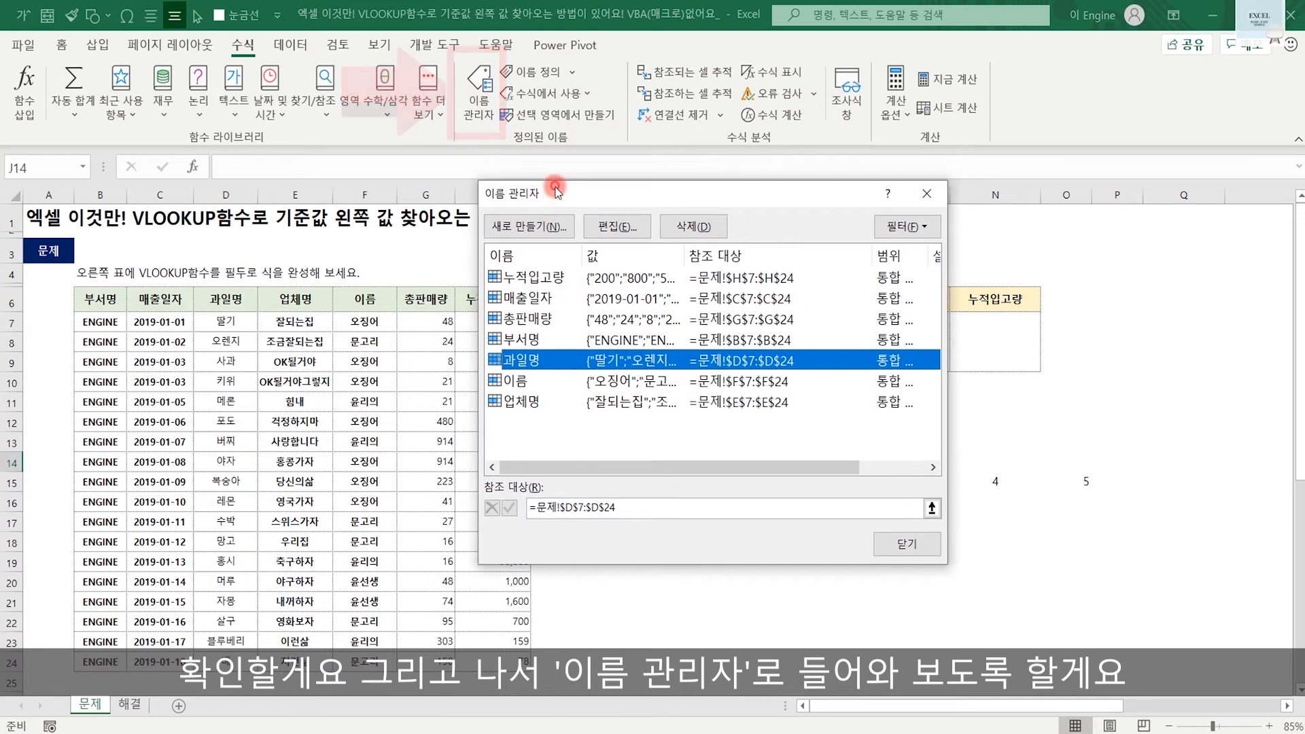
left_click_drag(550, 188, 647, 286)
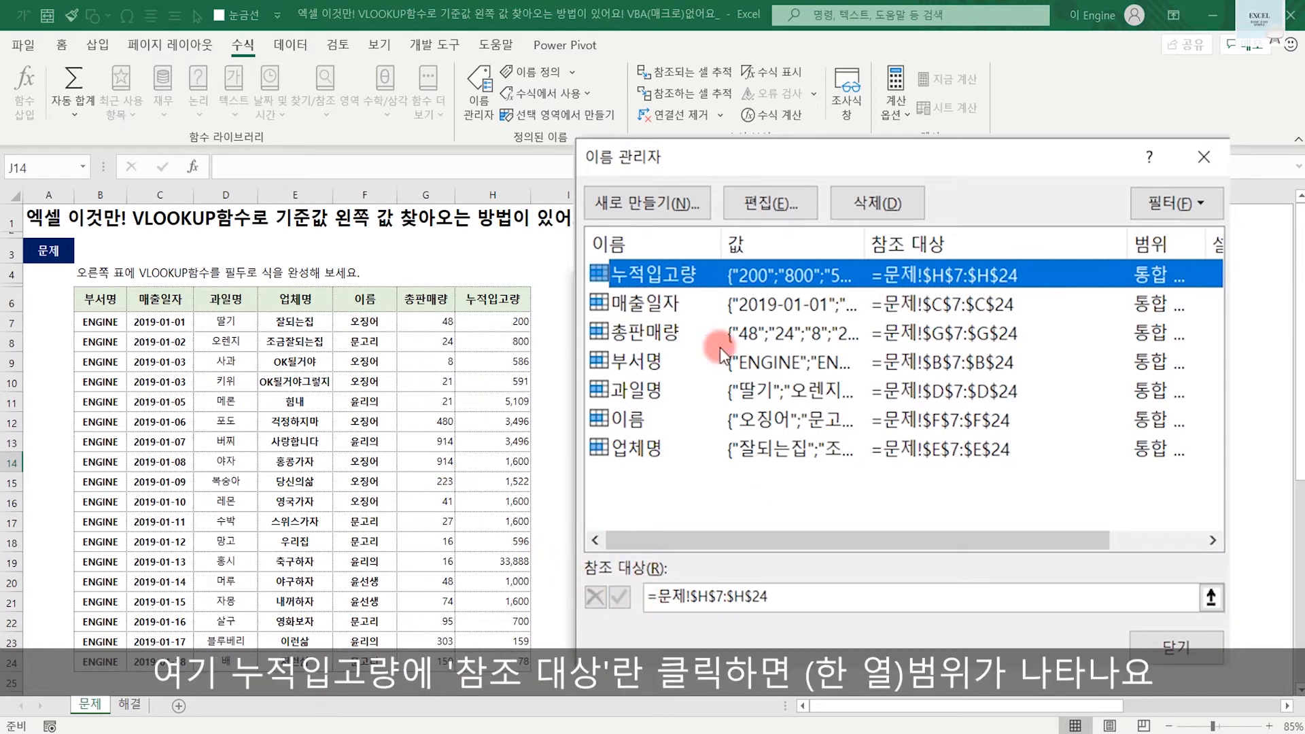
left_click(799, 601)
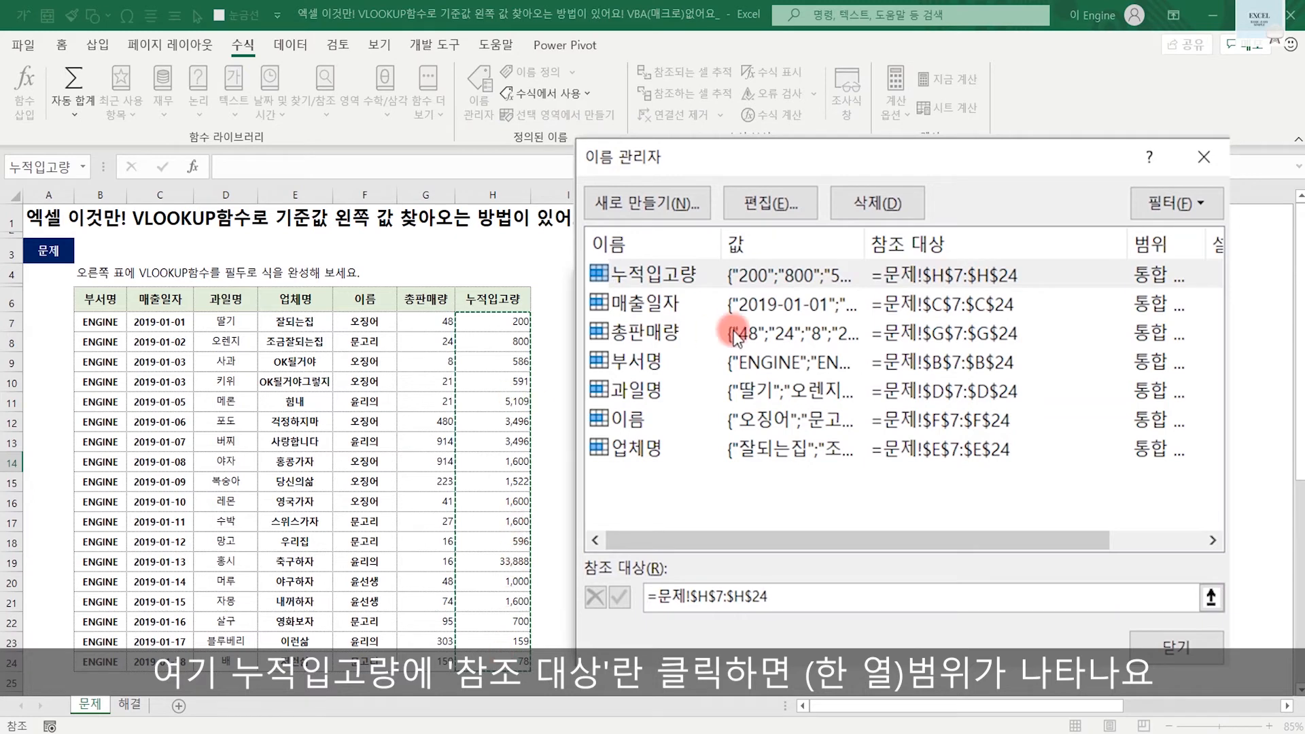
left_click(686, 311)
left_click(768, 595)
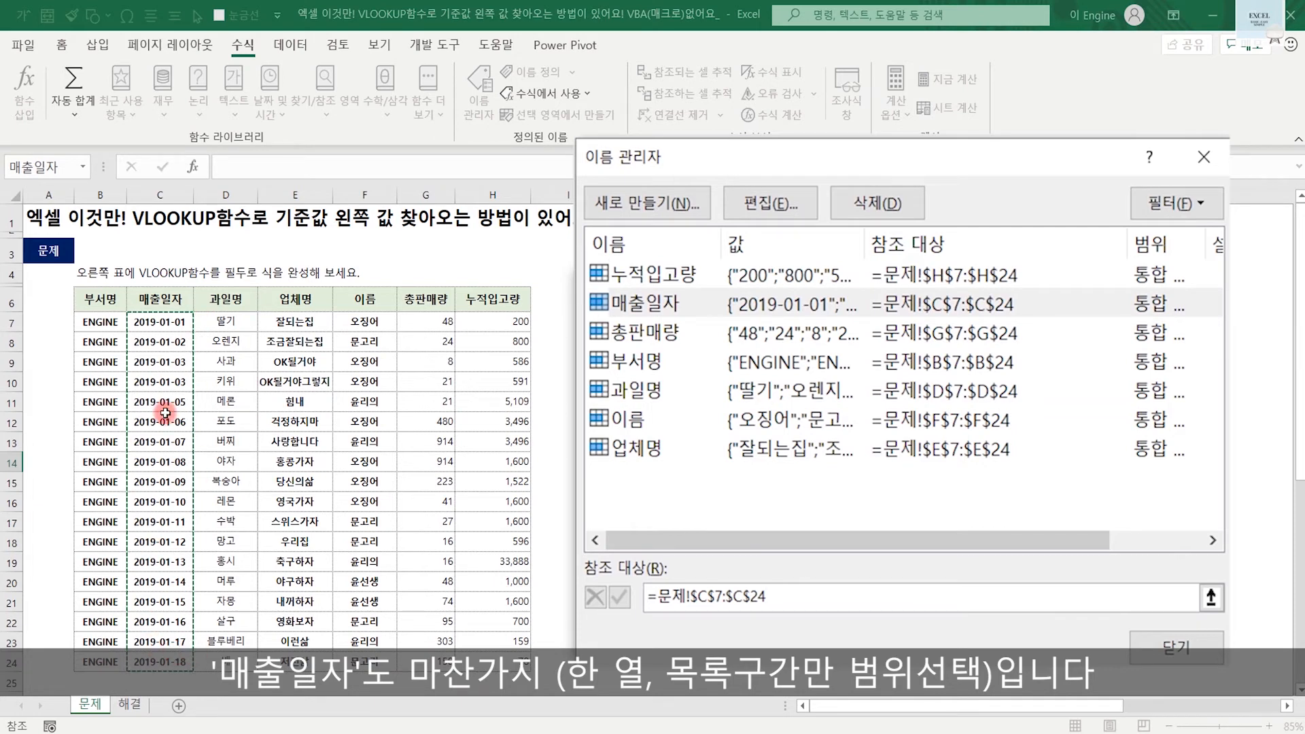
left_click(1176, 648)
left_click(746, 548)
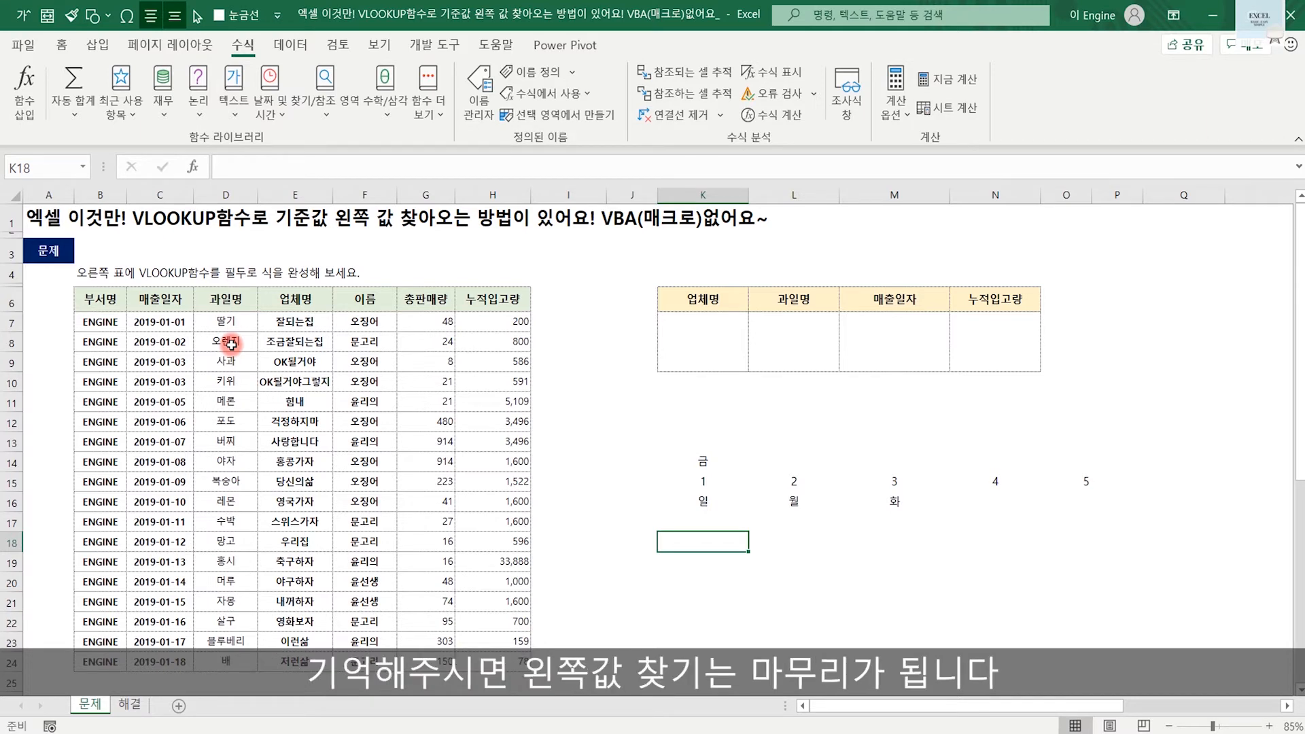
Add list data validation with the source =업체명 to K7 below the 업체명 header, and check its drop-down choices
left_click(711, 344)
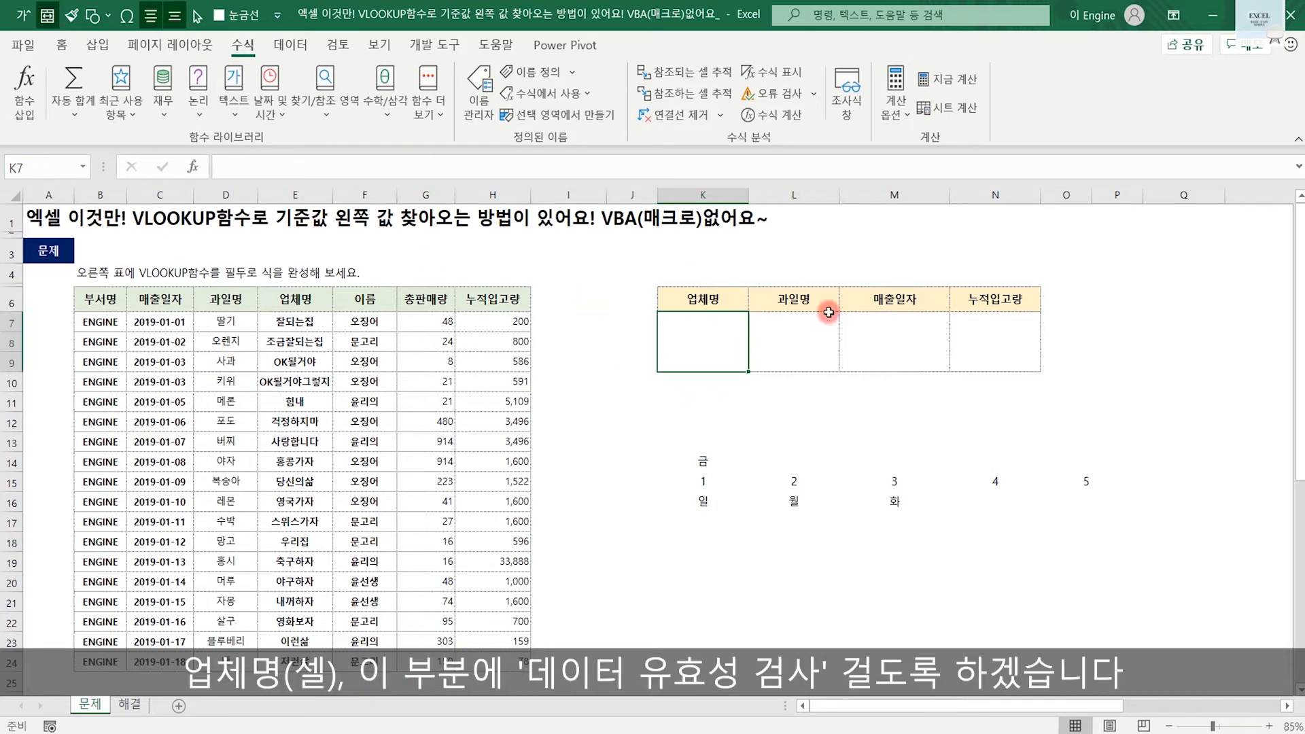
left_click(290, 46)
left_click(870, 112)
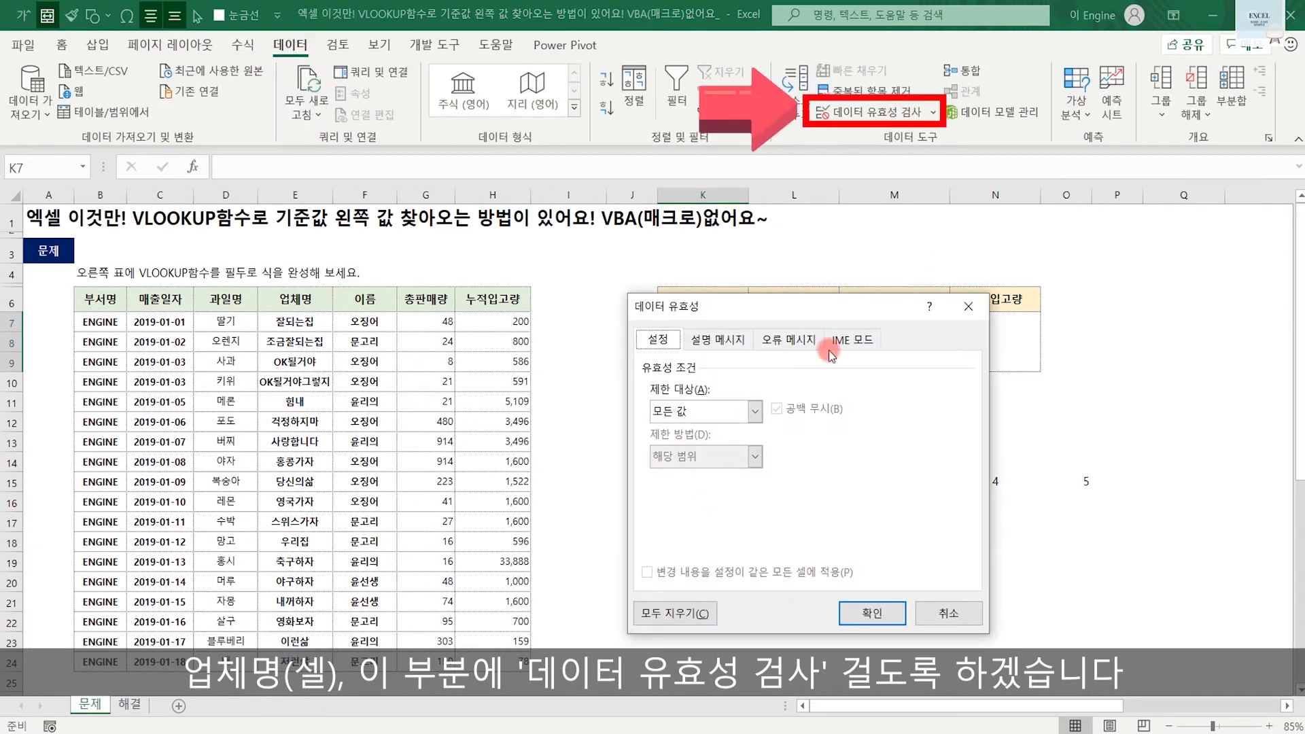
left_click(707, 412)
left_click(680, 474)
left_click(680, 500)
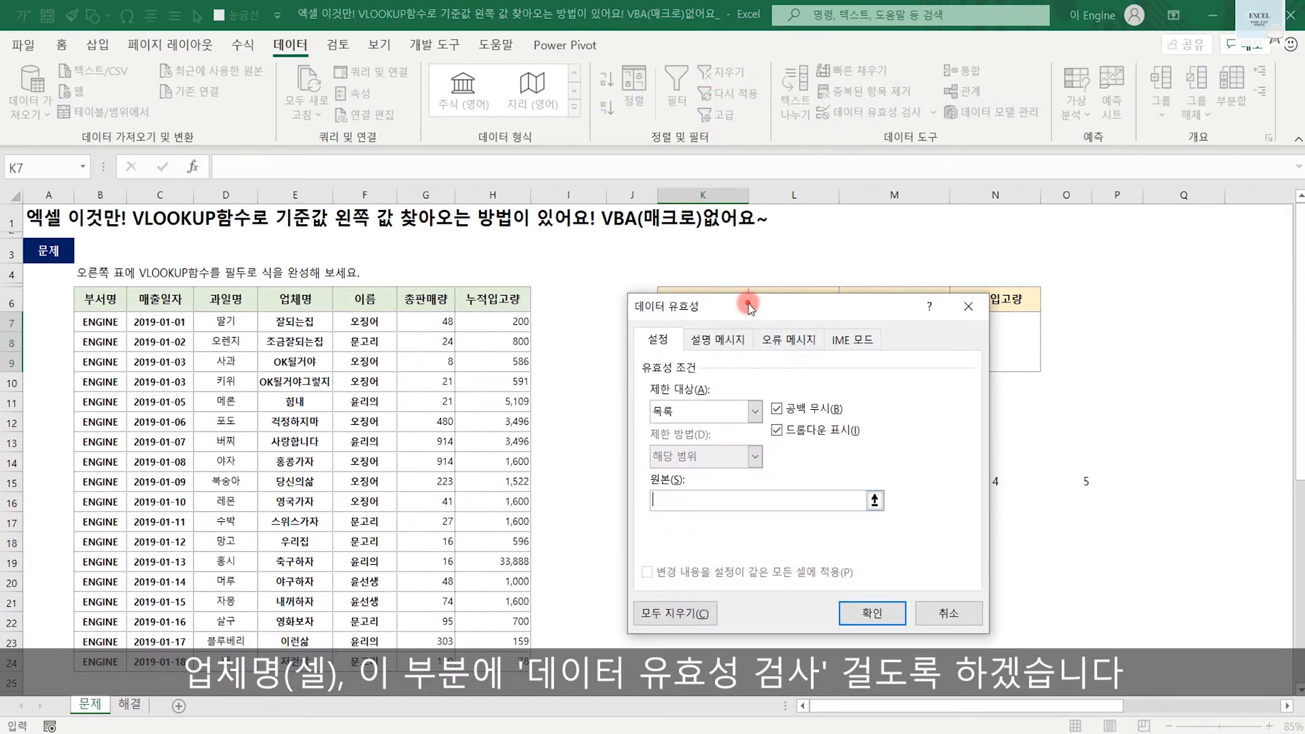
left_click_drag(741, 303, 945, 374)
left_click_drag(295, 322, 299, 669)
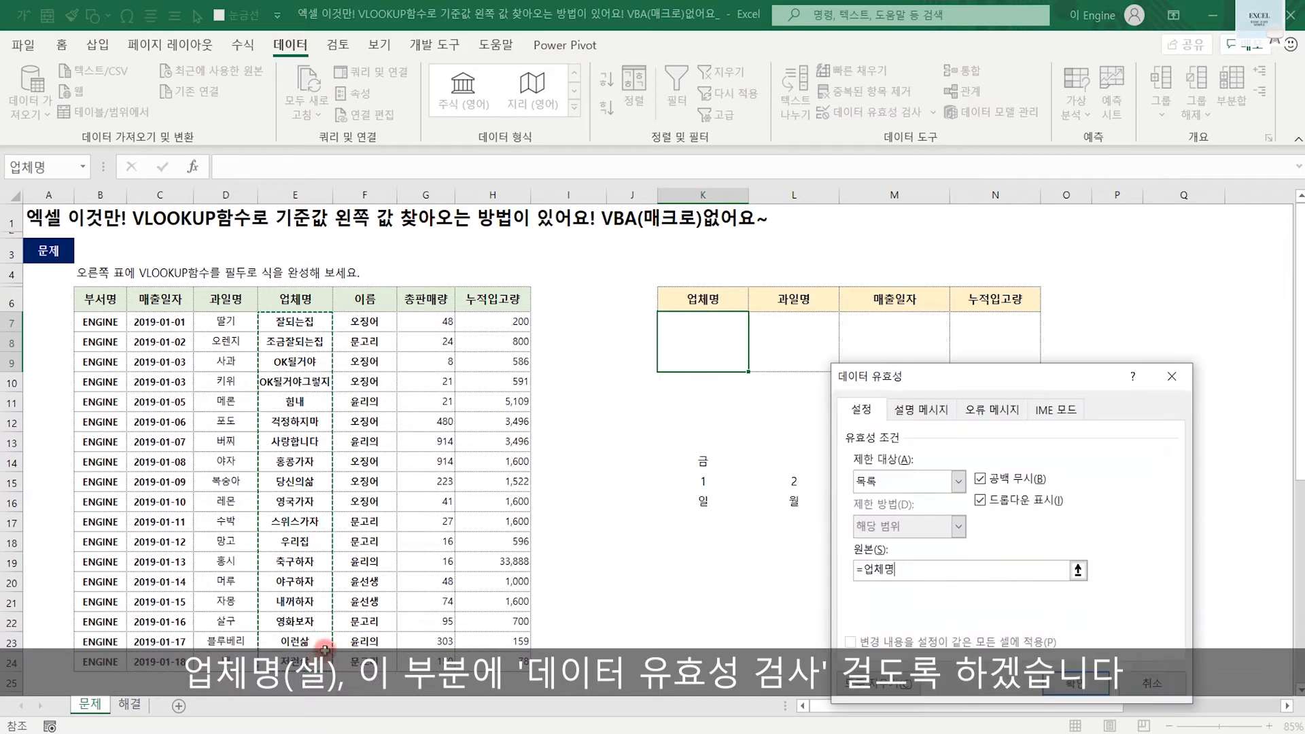
left_click(1071, 682)
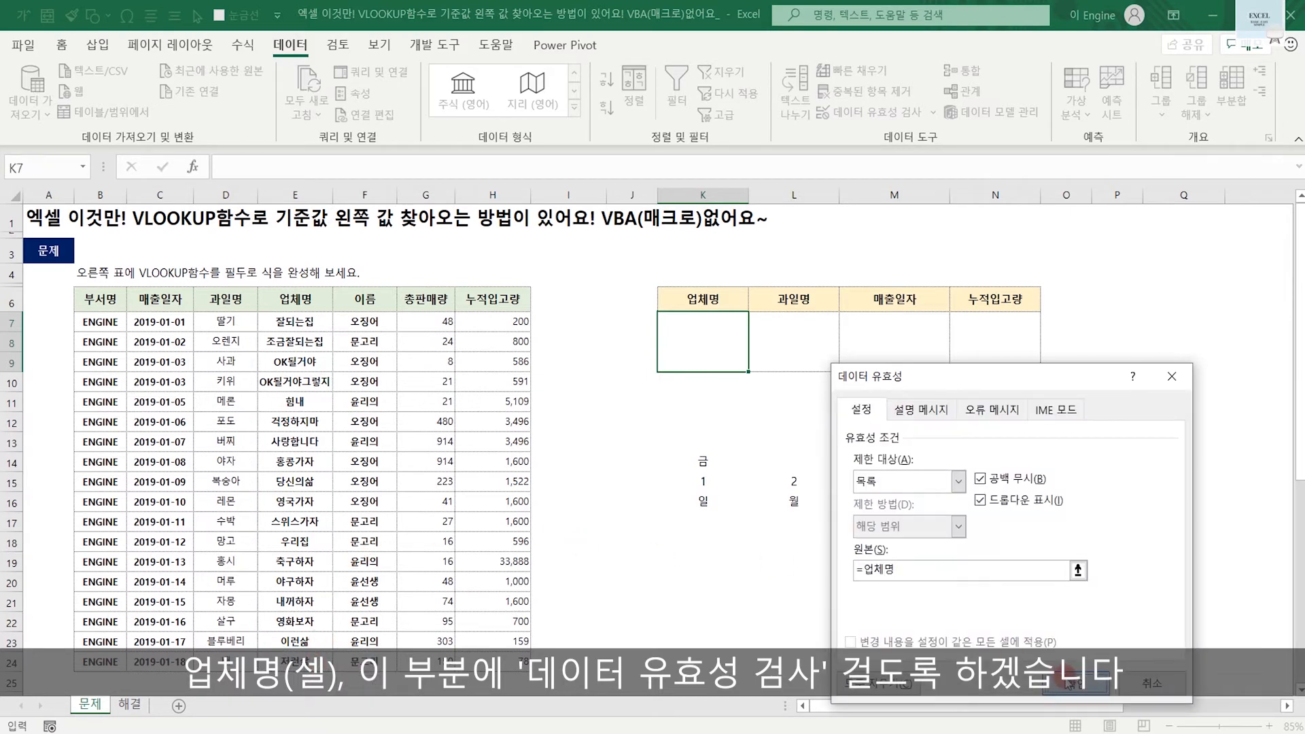
left_click(752, 324)
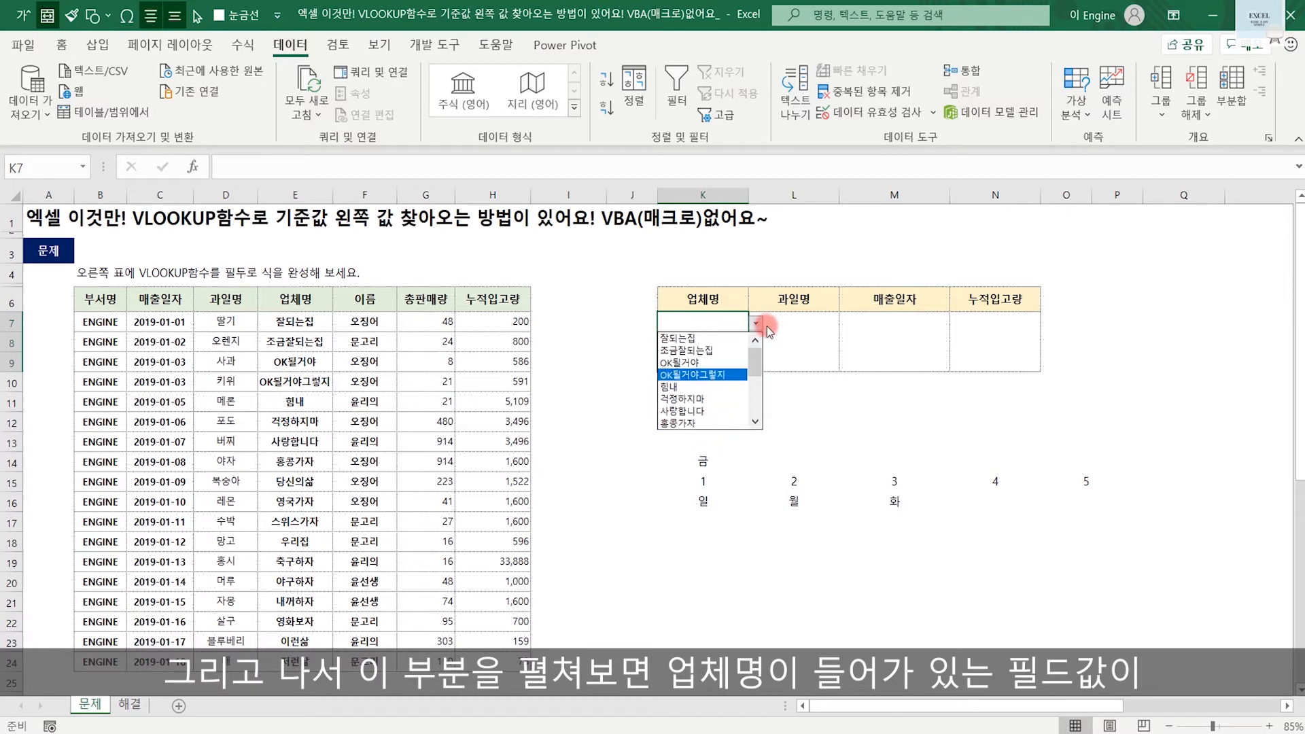
left_click(721, 576)
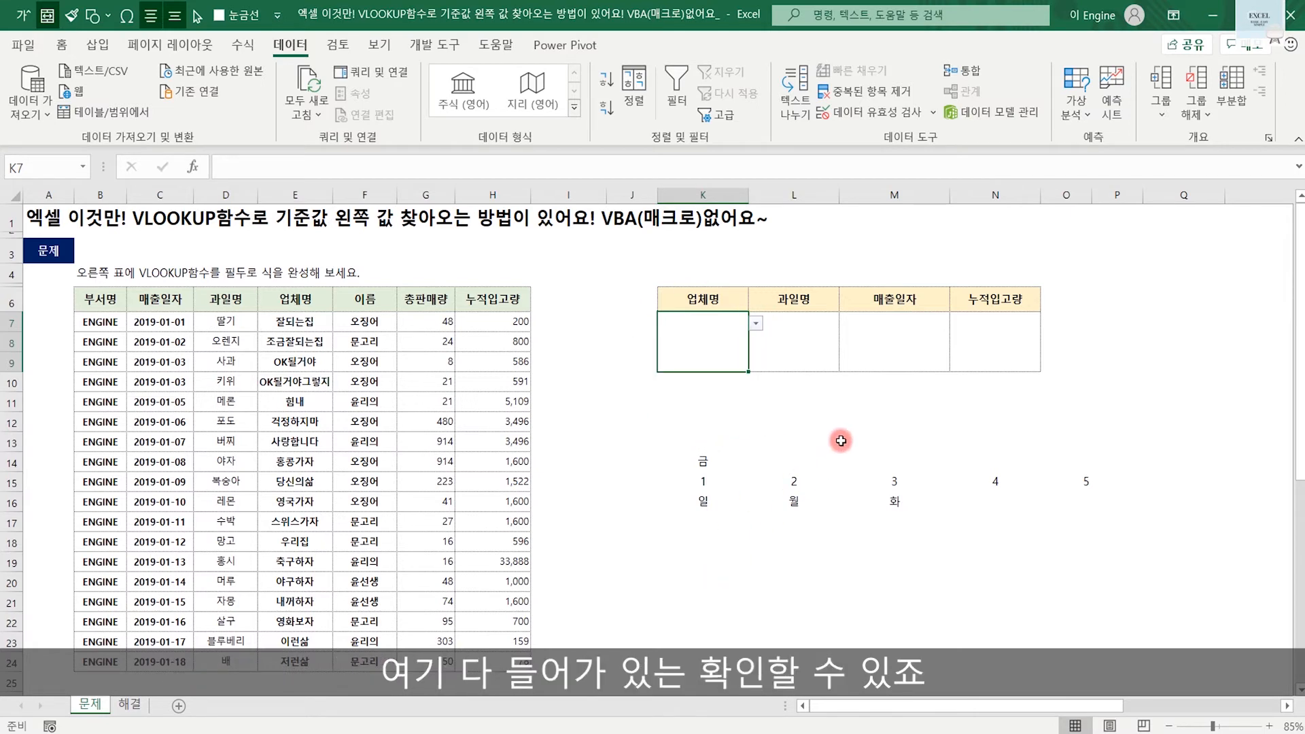
Start a VLOOKUP formula in L7 with K7 as the lookup value and CHOOSE with index {1,2,3,4} as the table array
left_click(805, 365)
type("=vl")
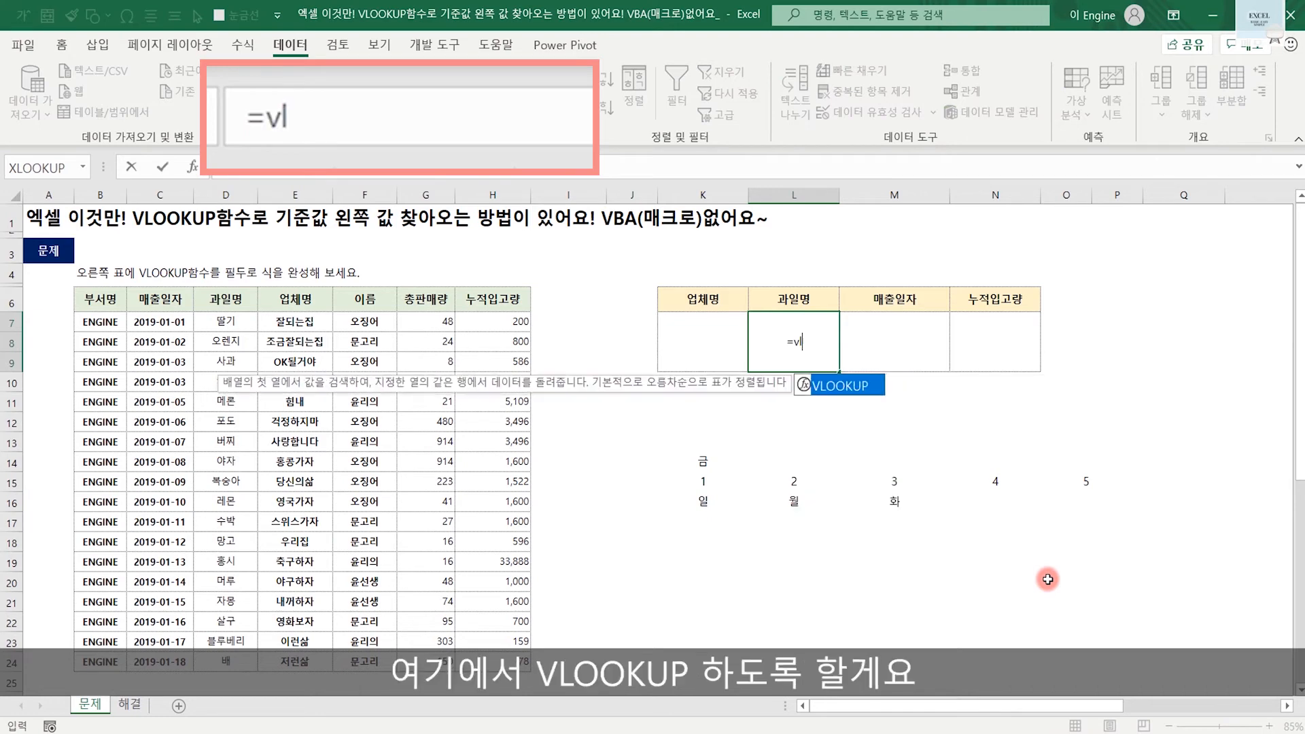
key("Tab")
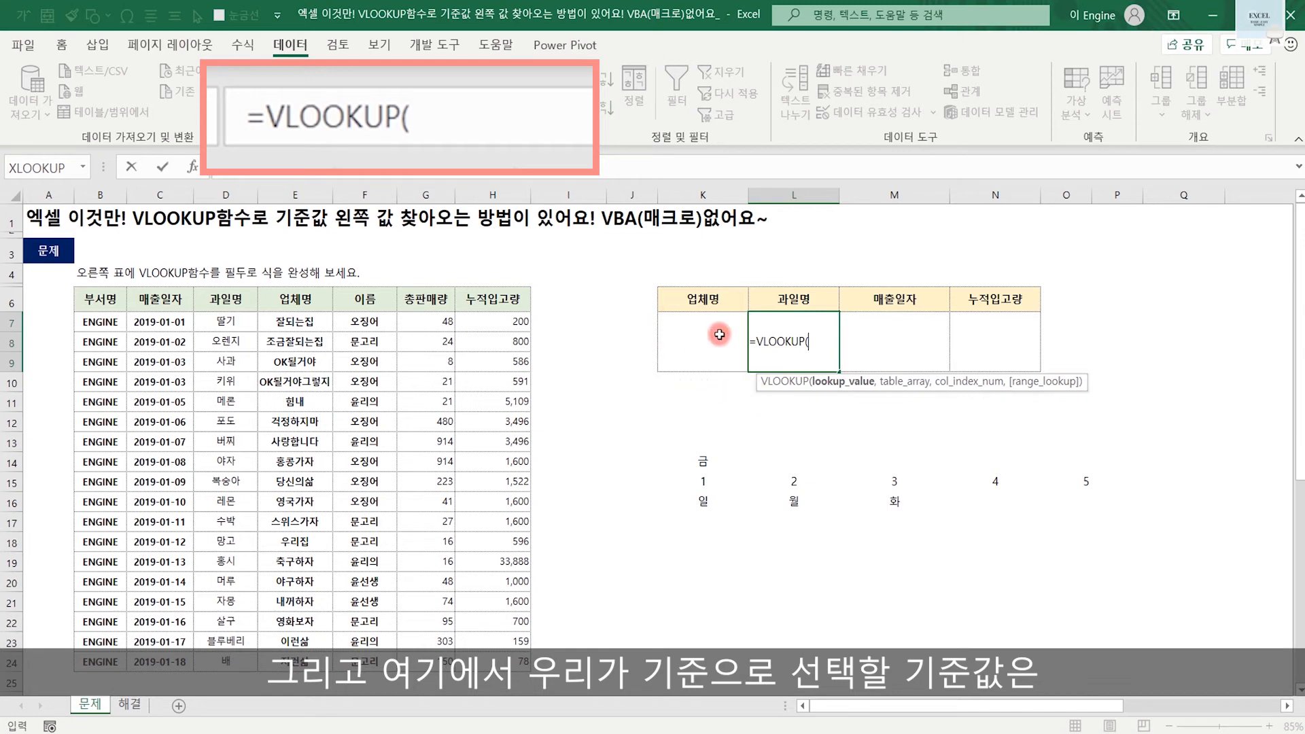
left_click(689, 351)
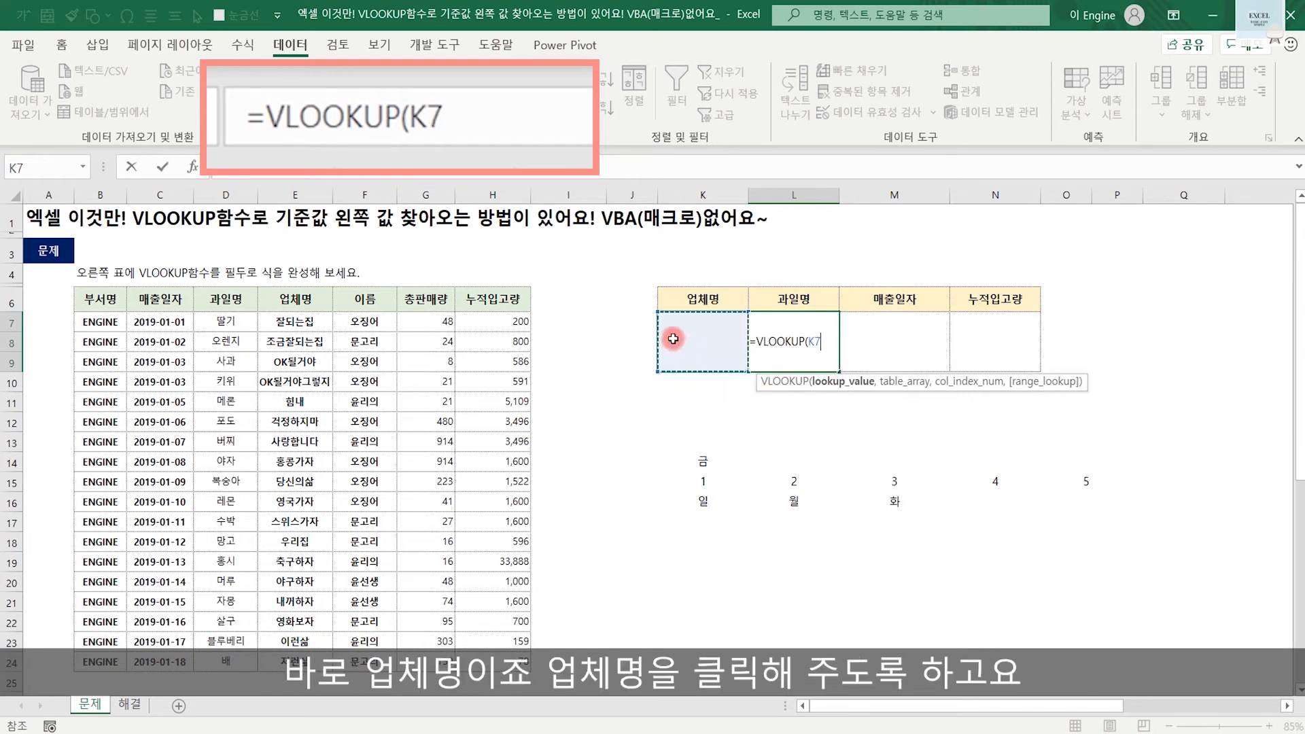
type(",")
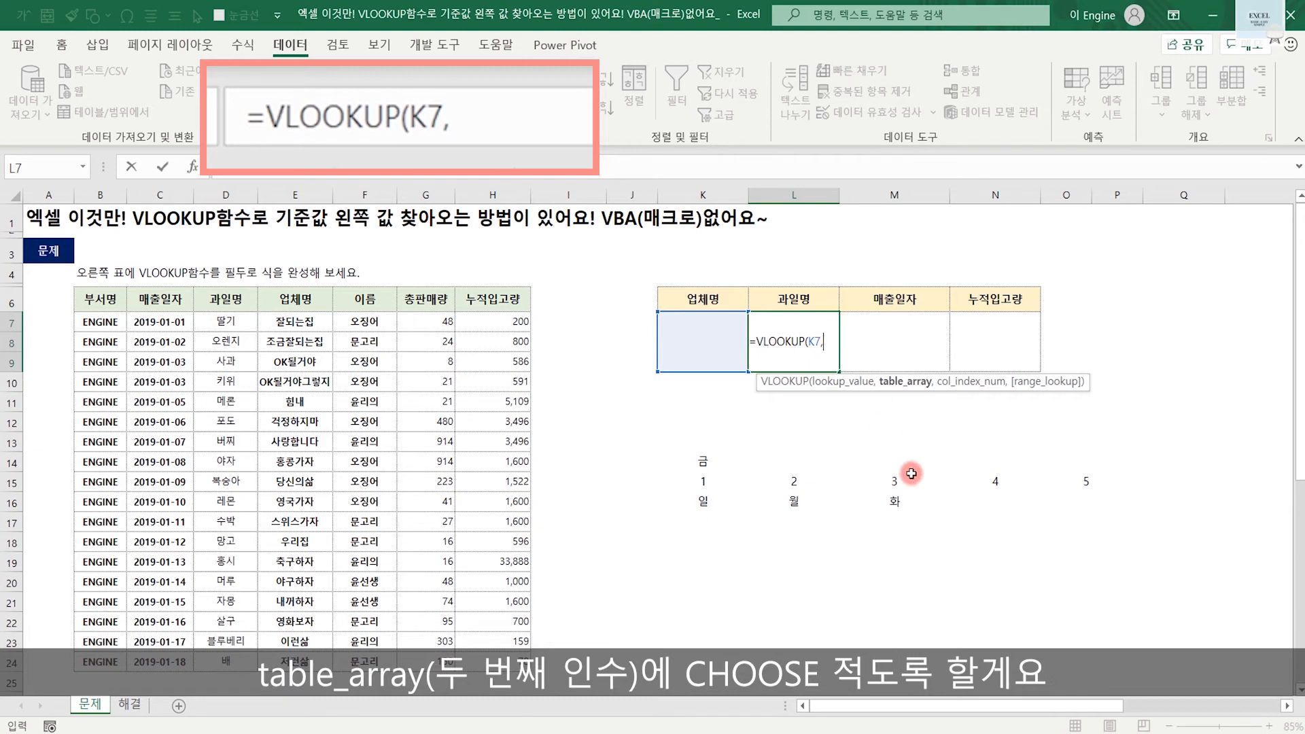
type("choose({")
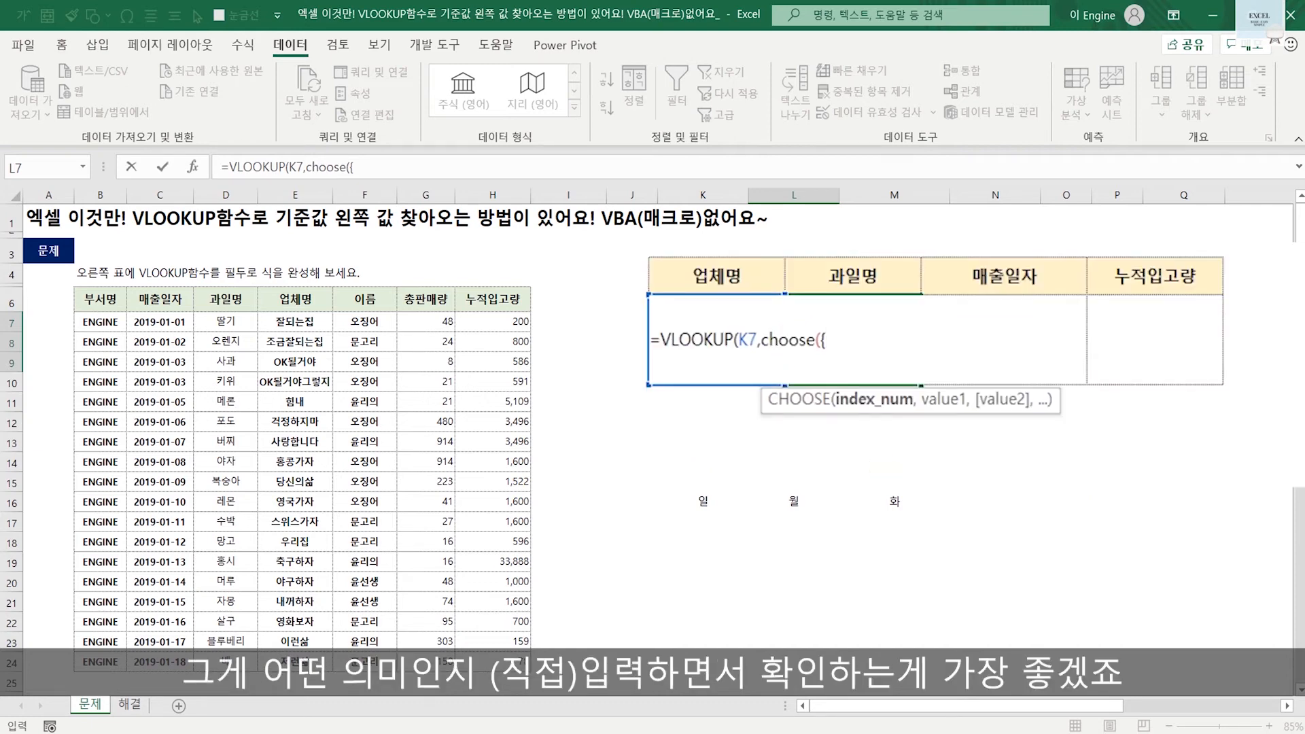
type("1,2,3,4")
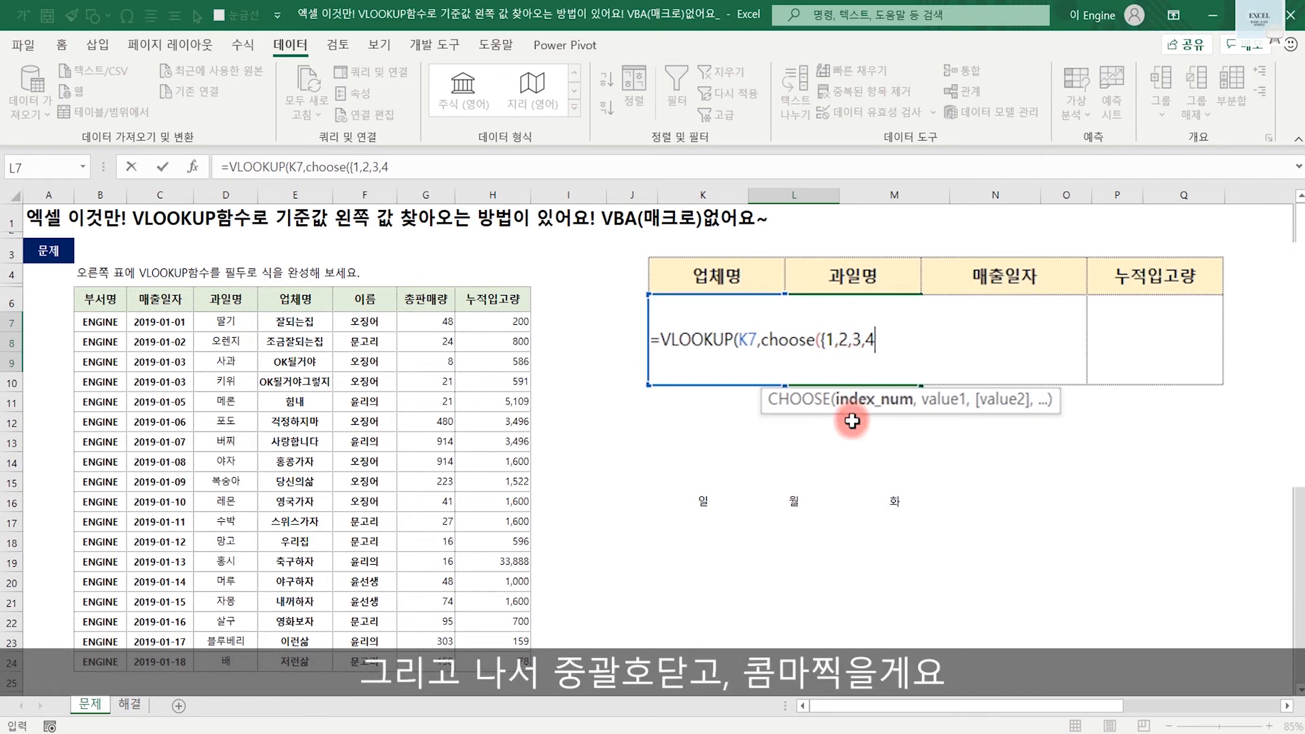
type("},")
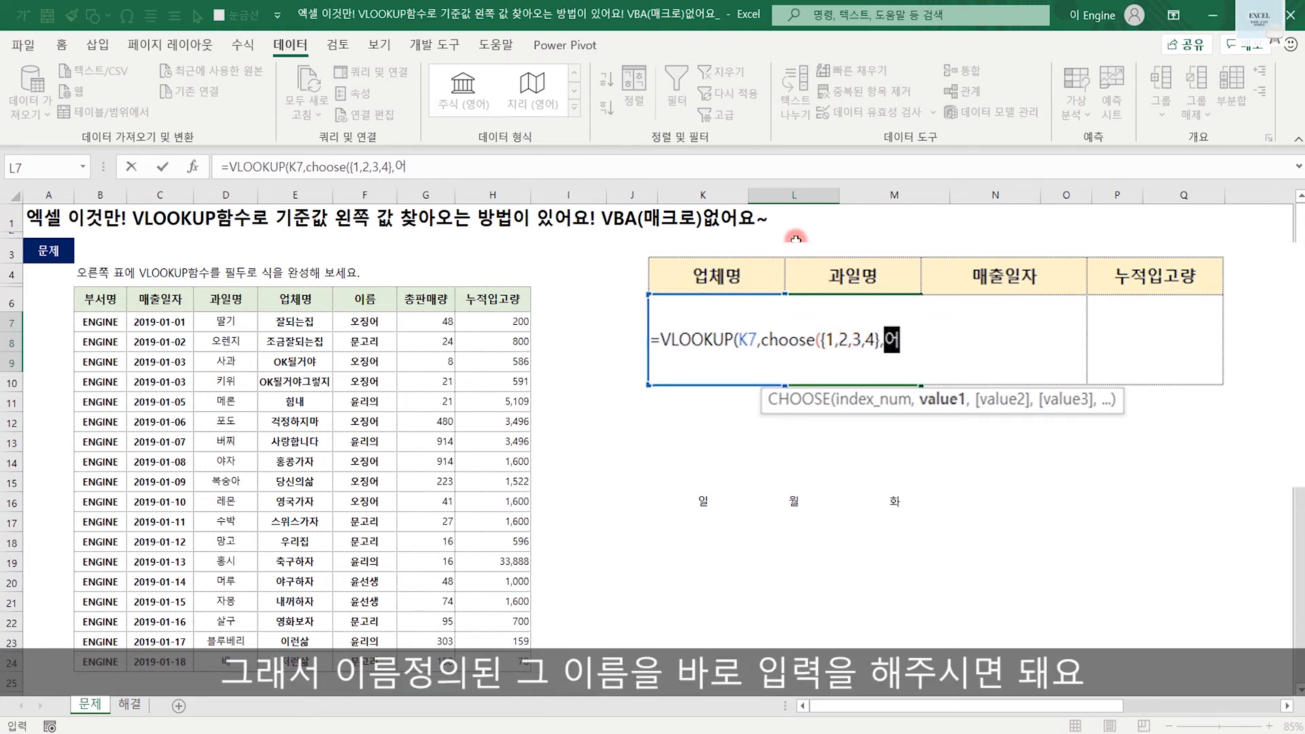
Supply the names 업체명, 과일명, 매출일자 and 누적입고량 as the CHOOSE values and close the CHOOSE function
type("업체명")
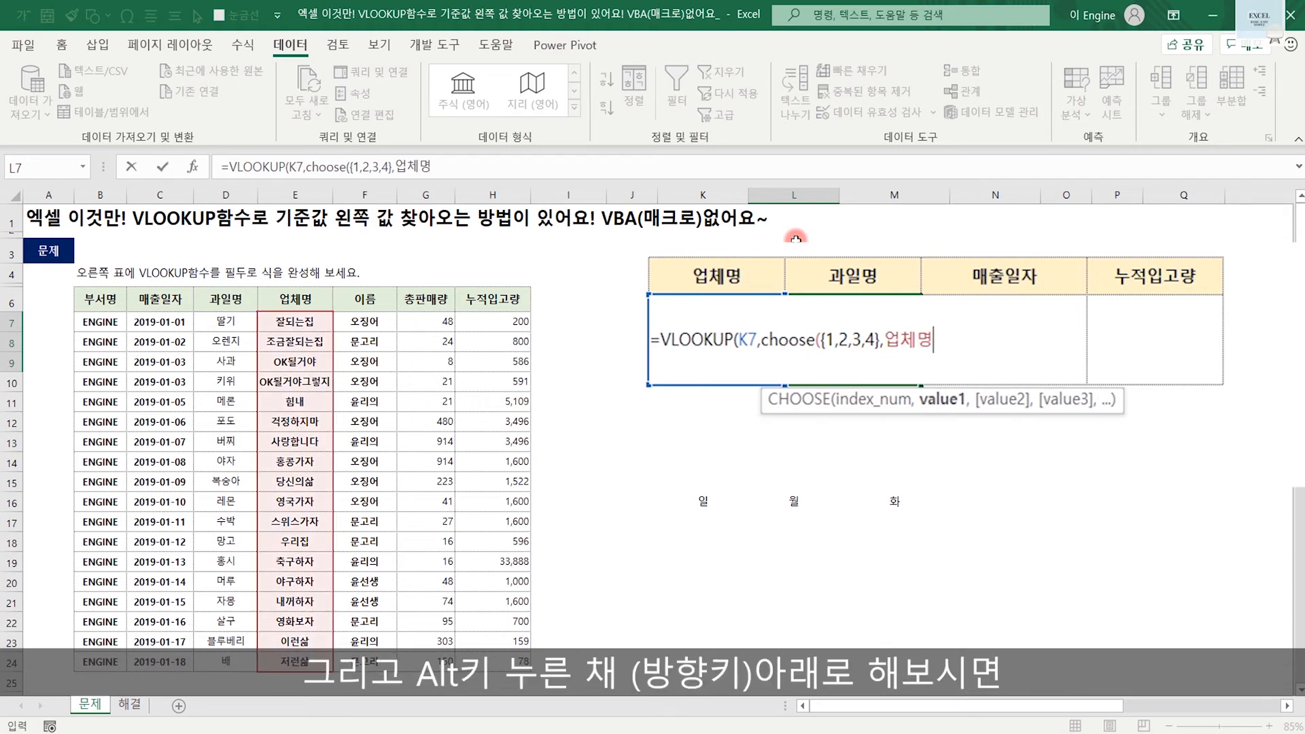
key("alt+Down")
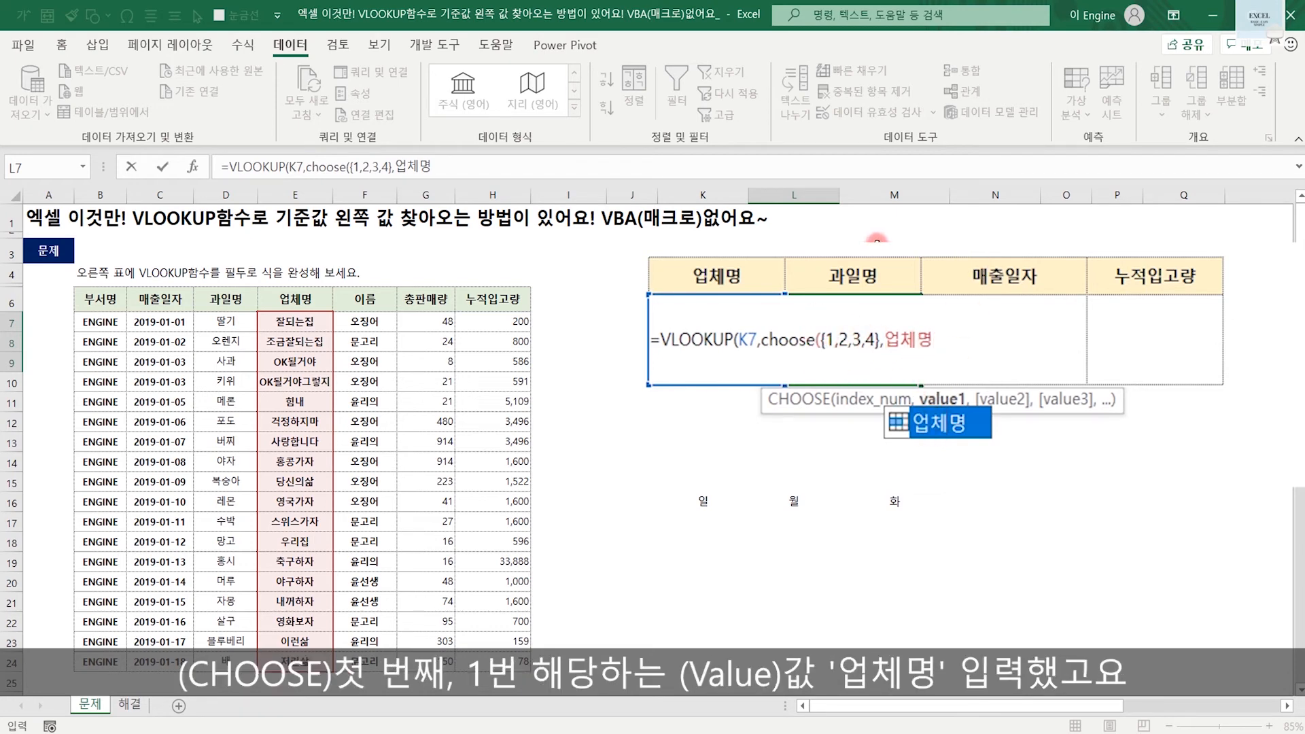
type(",")
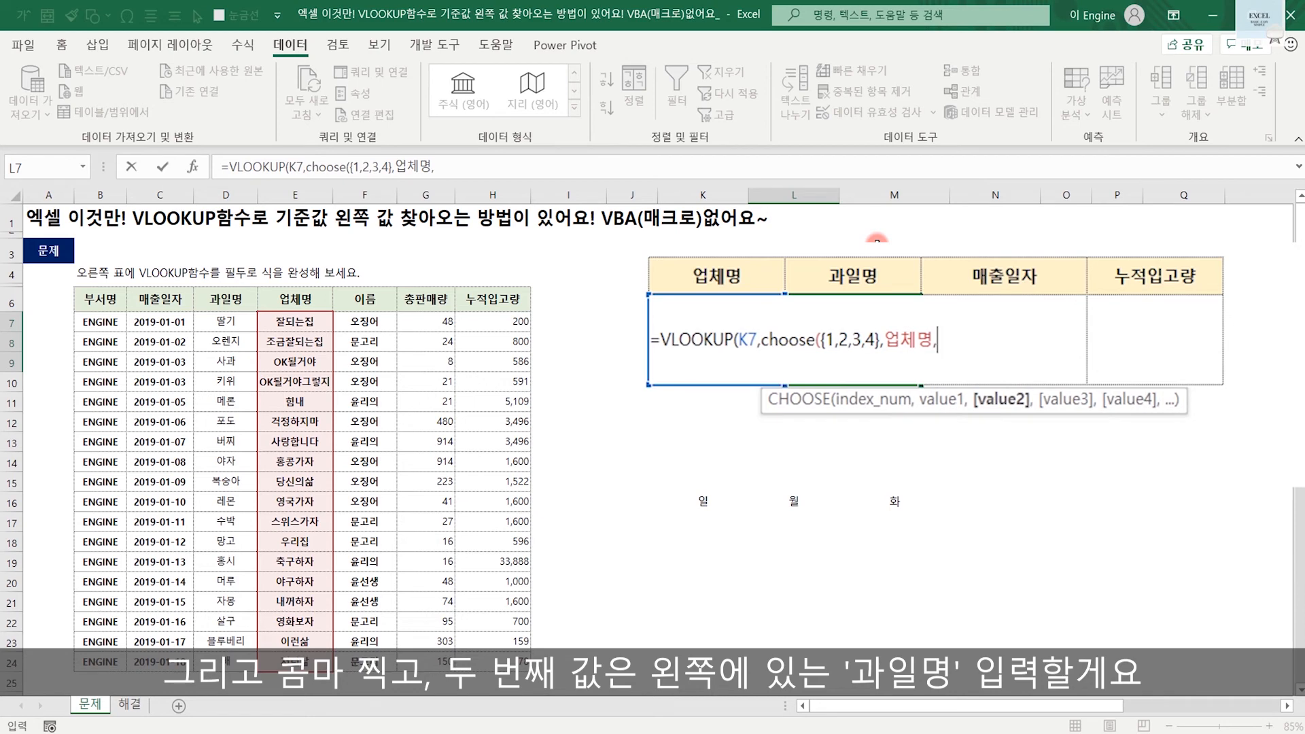
type("과일명")
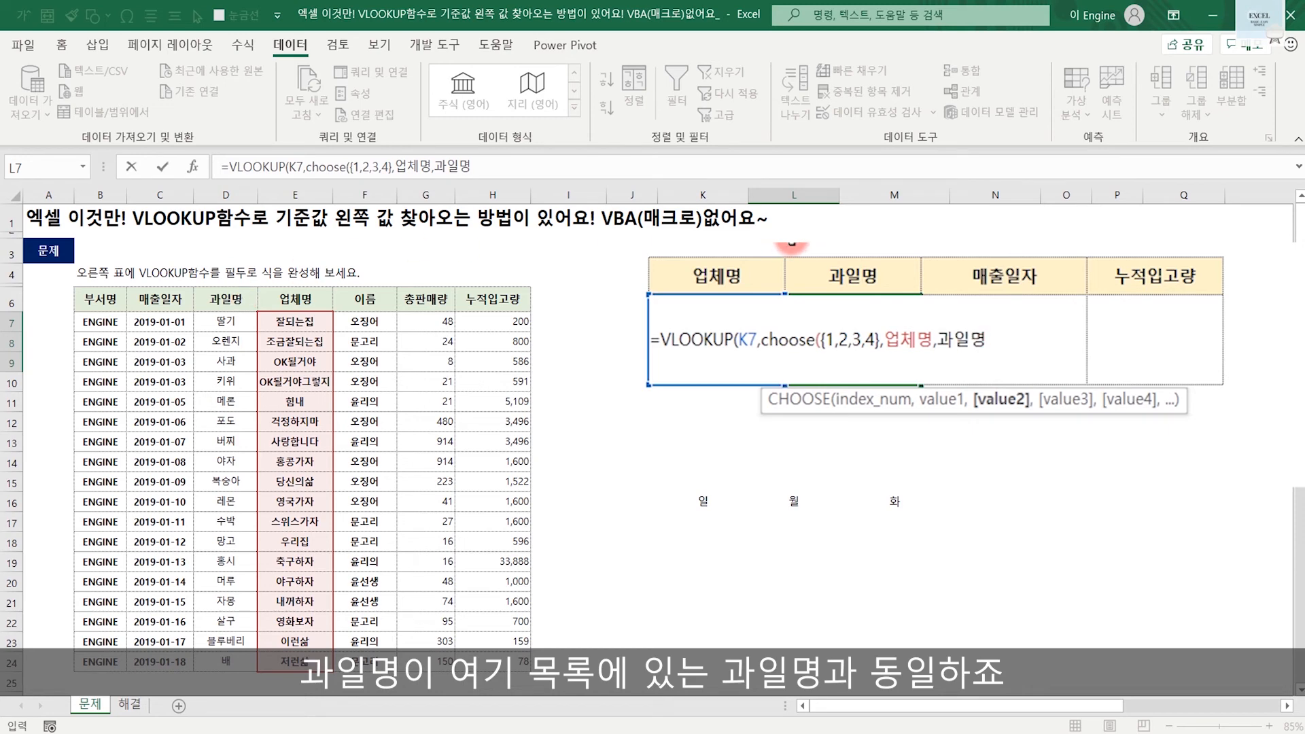
type(",")
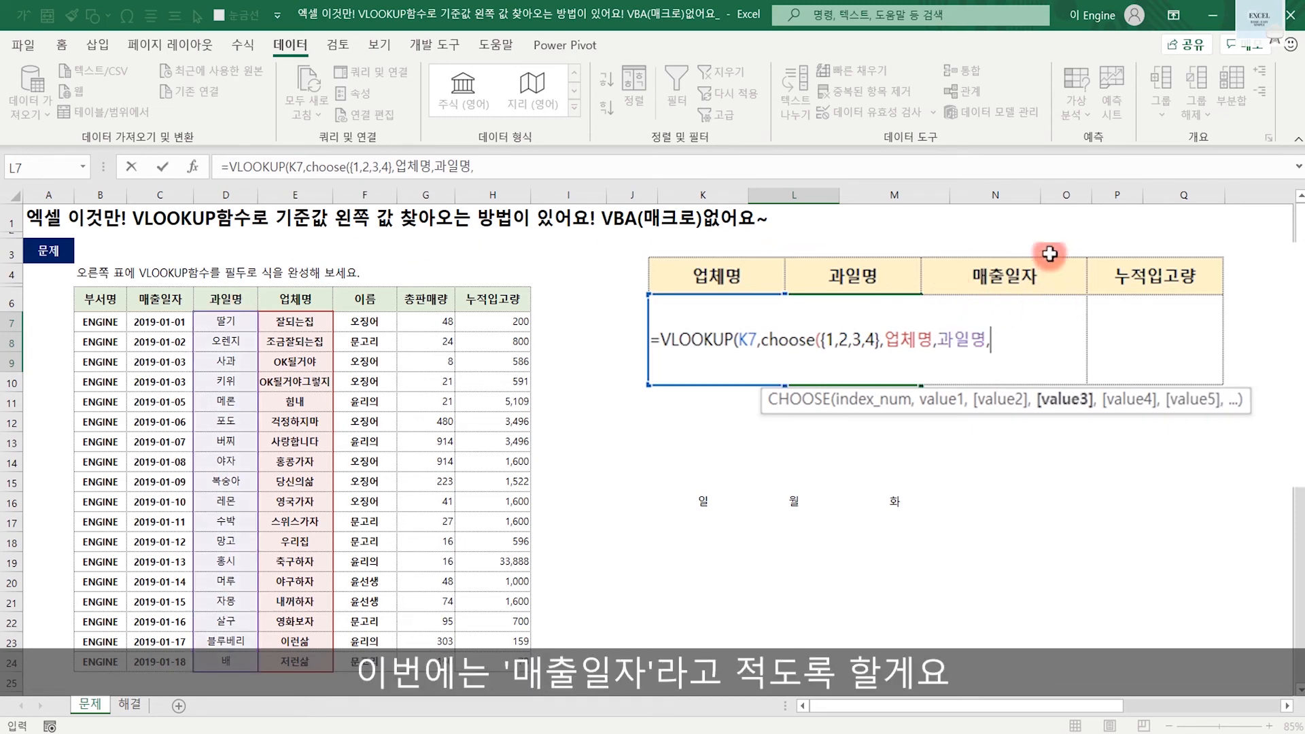
type("매출일자")
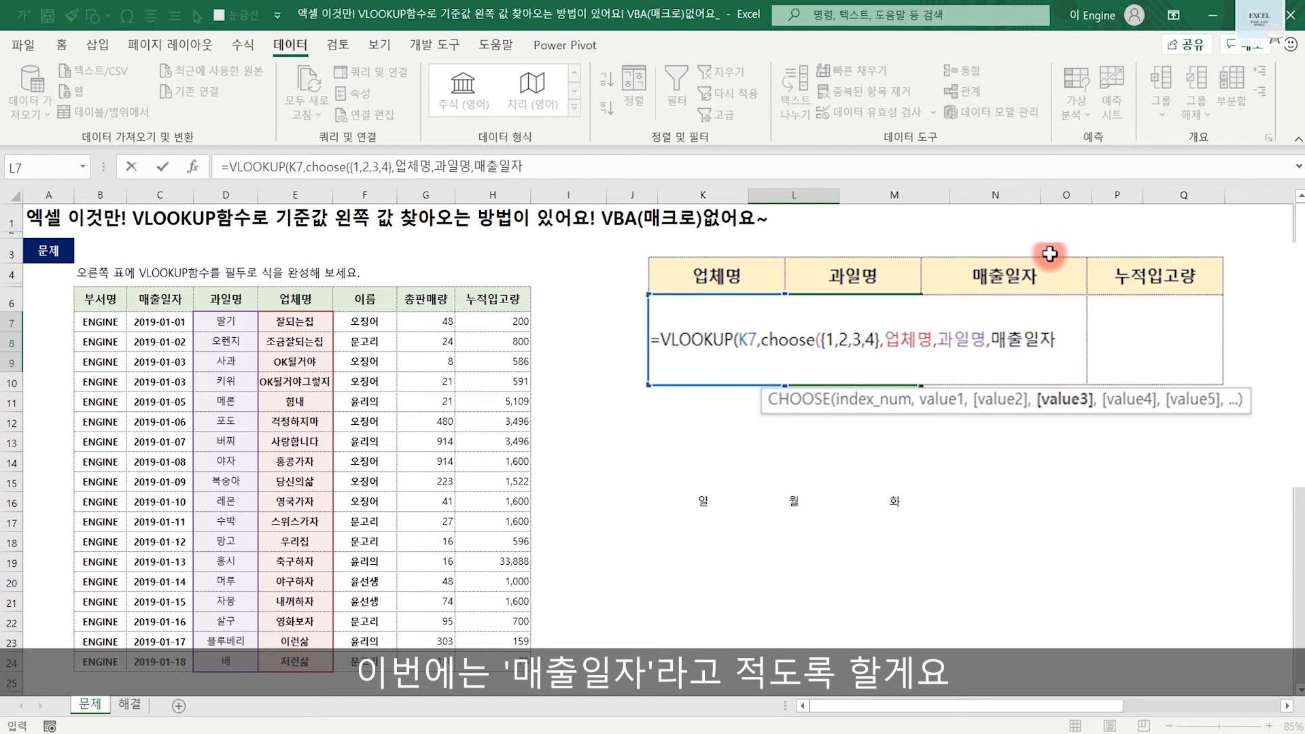
type(",")
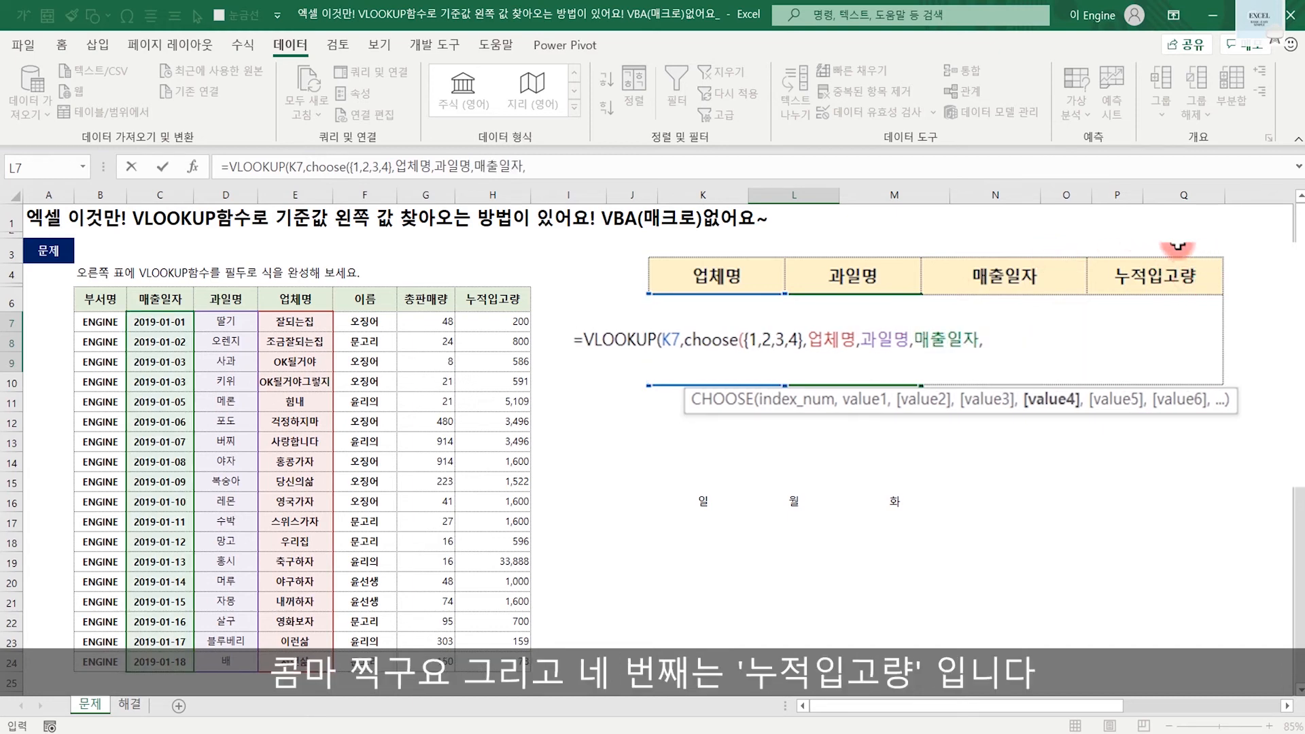
type("누적입고량")
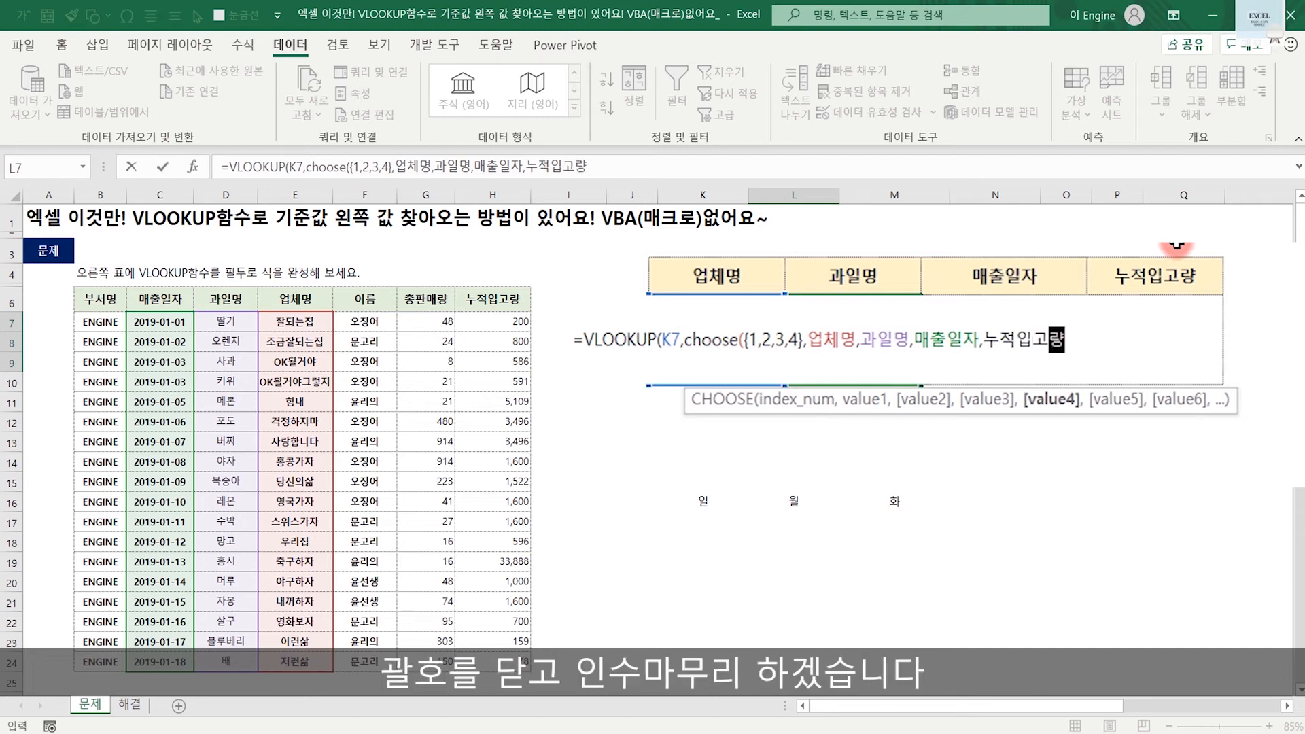
type(")")
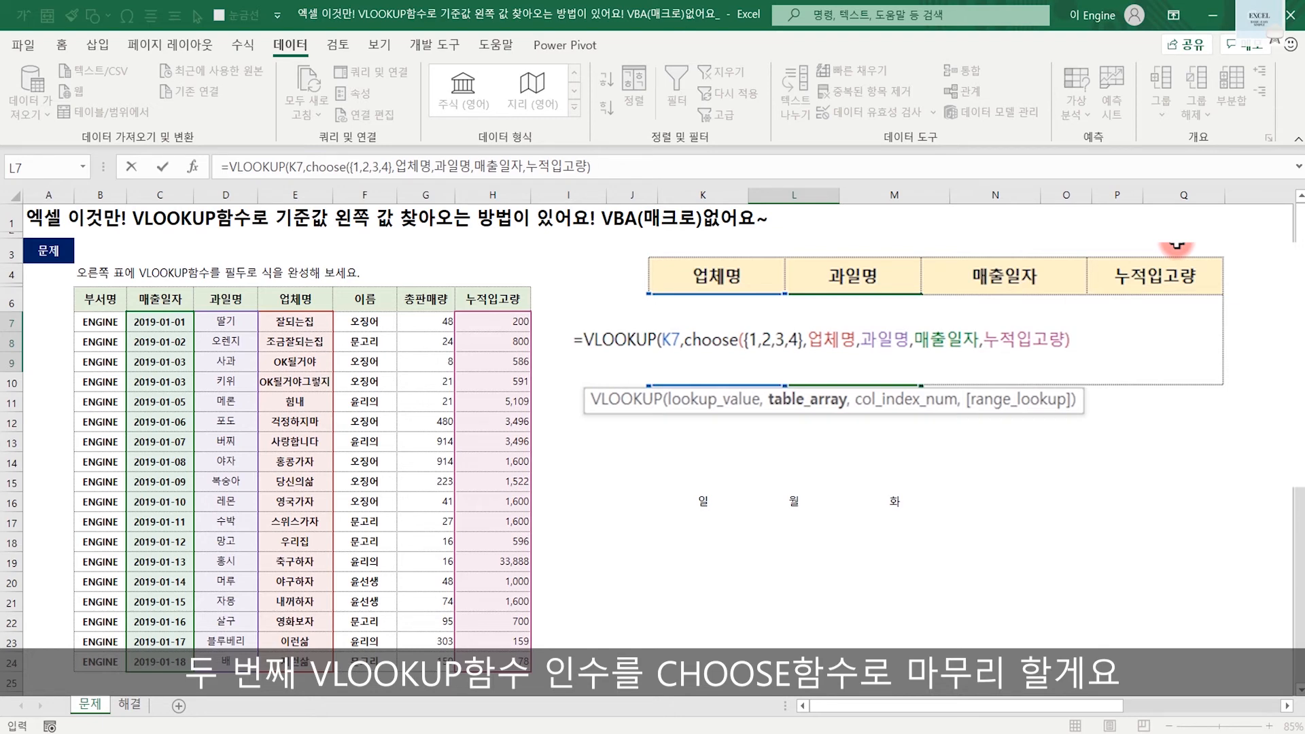
Complete the VLOOKUP in L7 with column index 2 and range lookup 0 for an exact match, and close the function
type(",2")
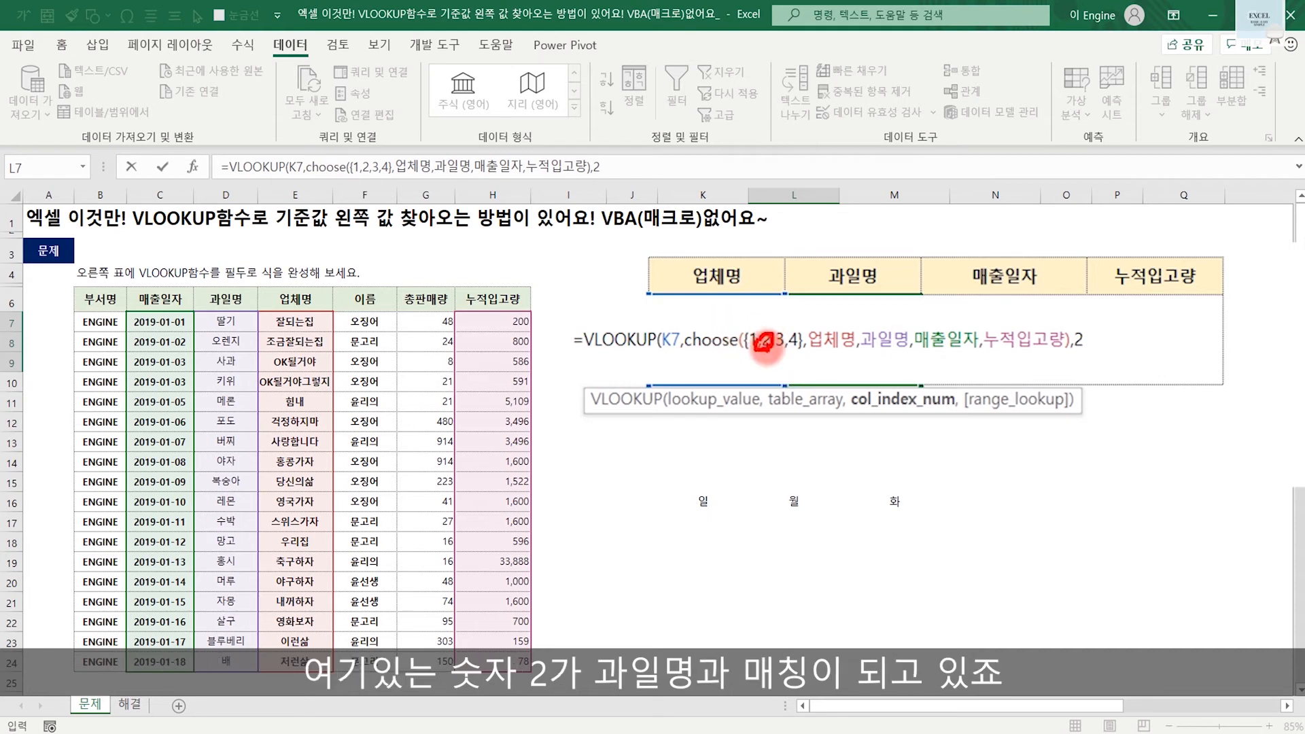
mouse_move(764, 341)
left_mouse_down()
mouse_move(761, 382)
mouse_move(873, 344)
mouse_move(857, 348)
mouse_move(909, 352)
left_mouse_up()
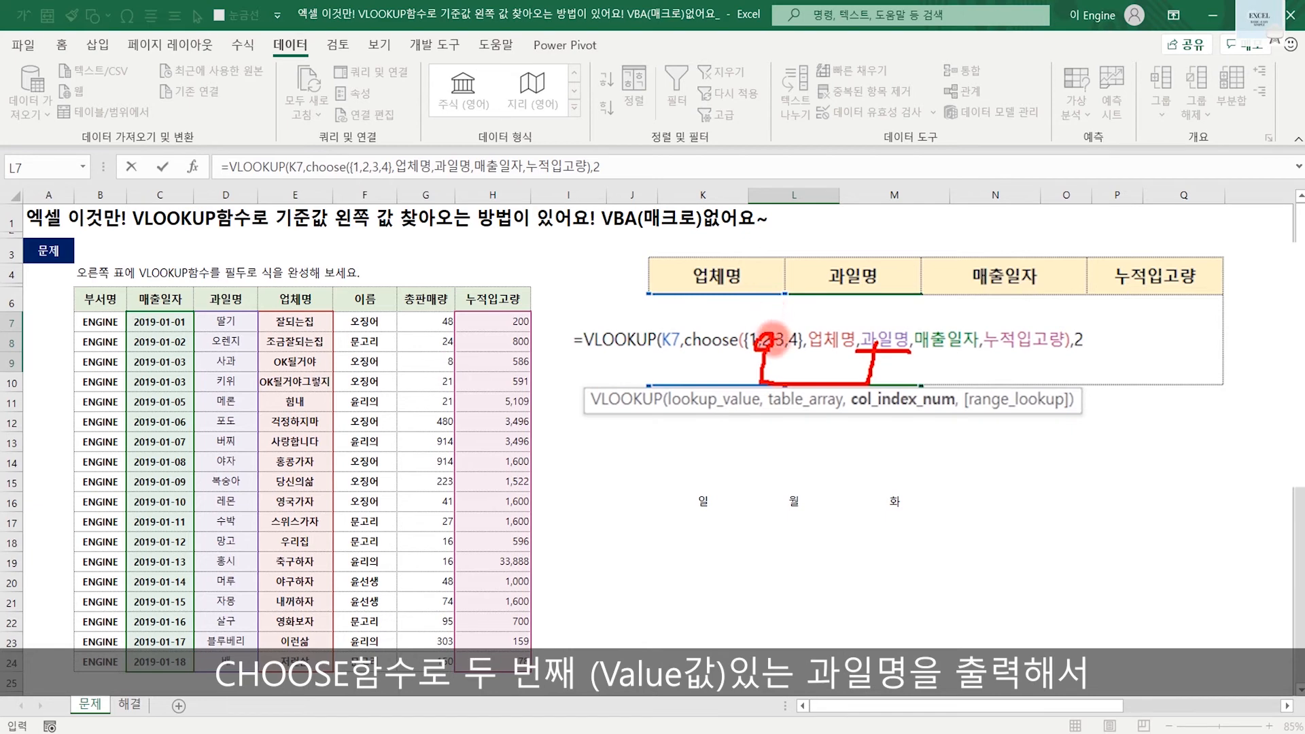
mouse_move(1093, 354)
left_mouse_down()
mouse_move(1063, 337)
mouse_move(1098, 318)
mouse_move(1092, 357)
left_mouse_up()
key("Escape")
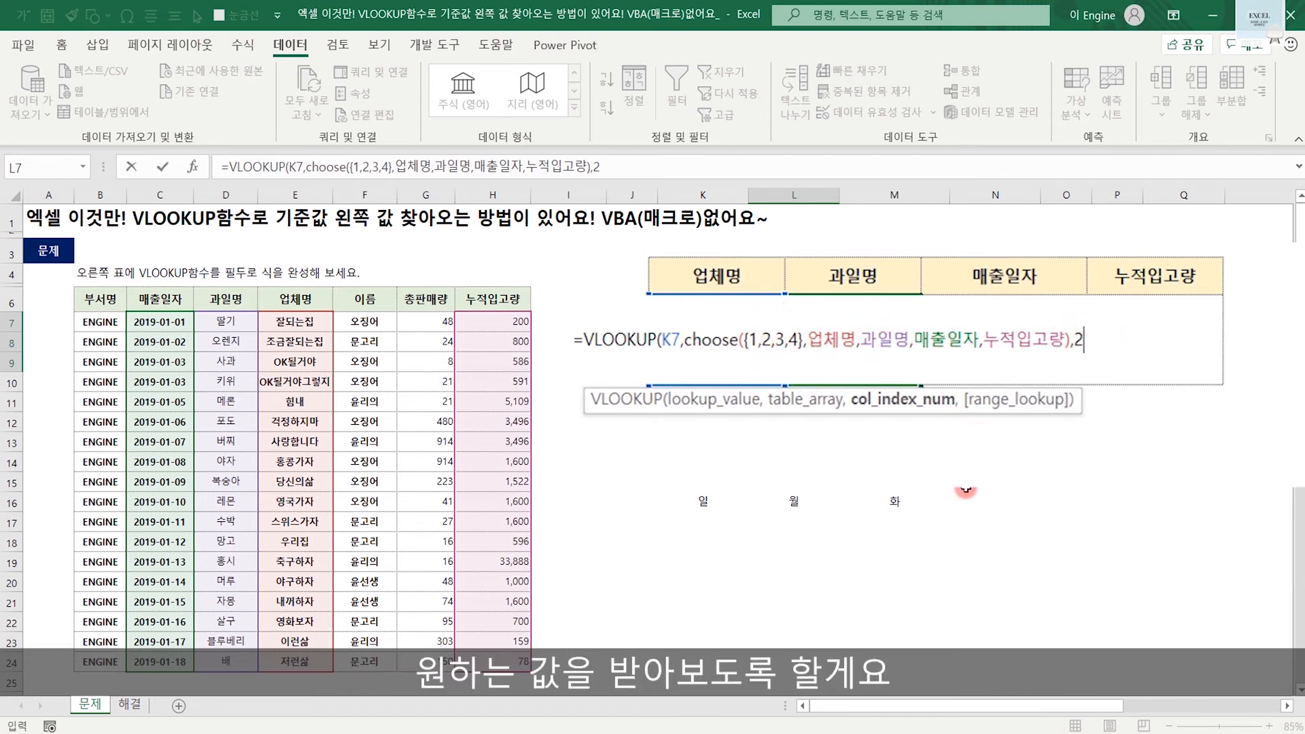
type(",")
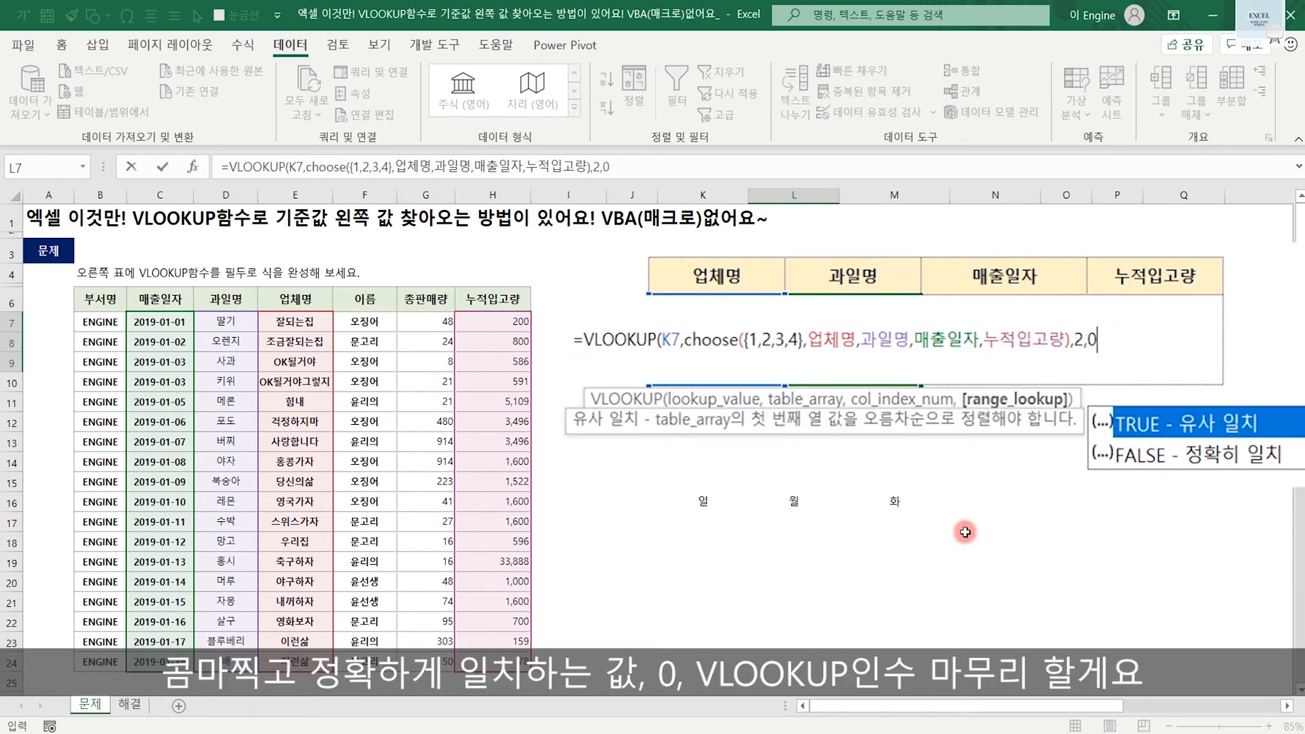
type("0)")
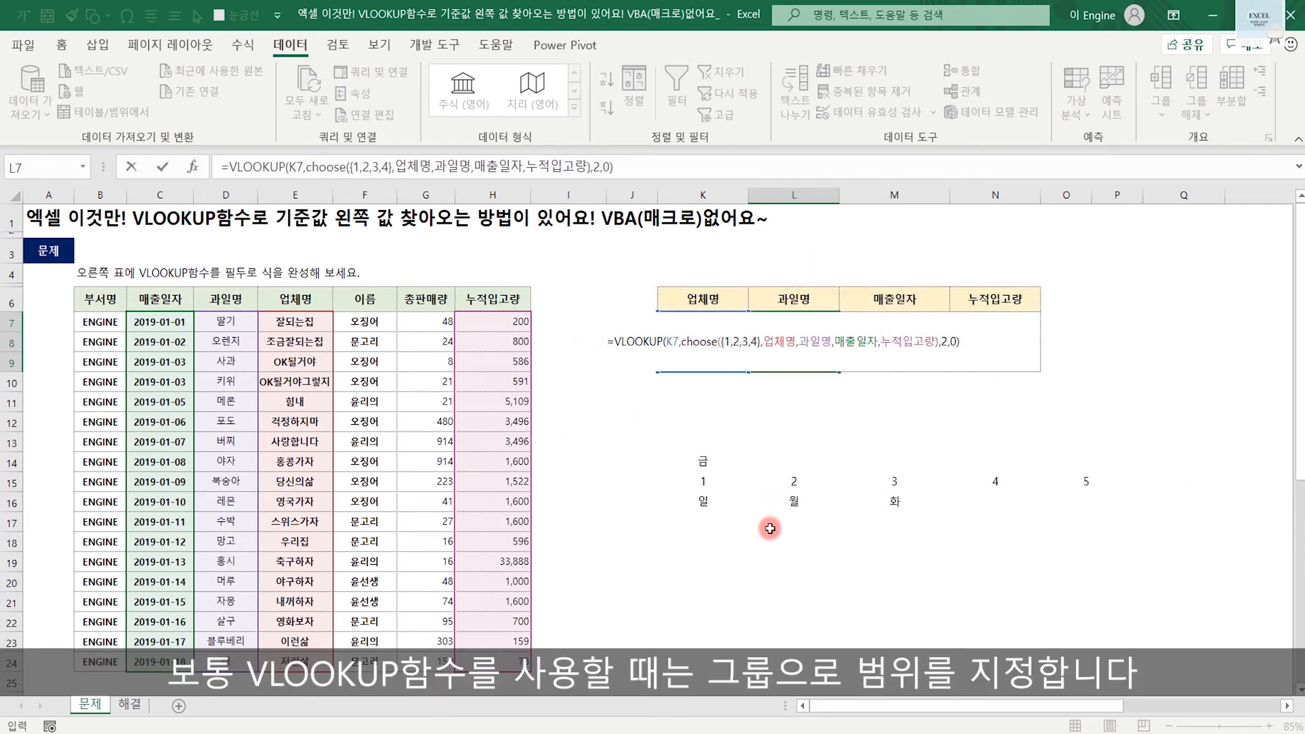
mouse_move(538, 252)
left_mouse_down()
mouse_move(816, 612)
mouse_move(1230, 690)
left_mouse_up()
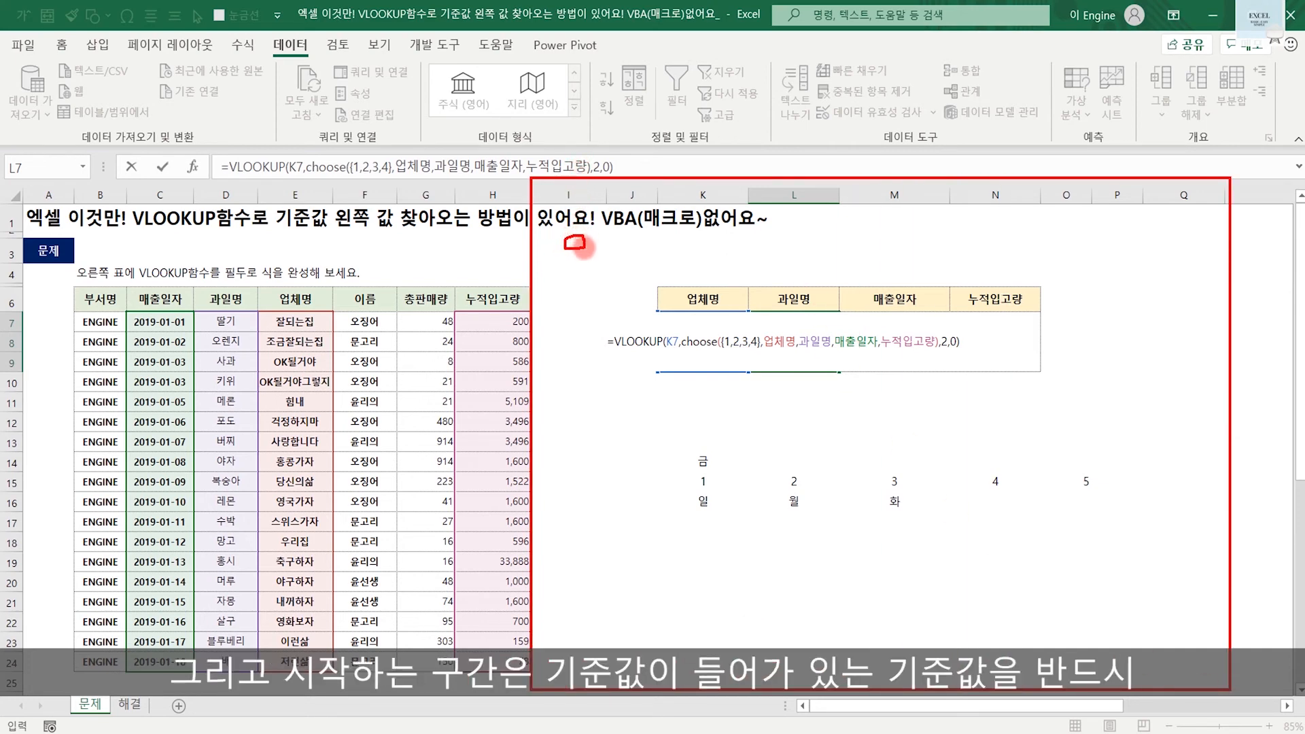
mouse_move(578, 174)
left_mouse_down()
mouse_move(573, 191)
mouse_move(707, 166)
mouse_move(1177, 164)
mouse_move(1151, 180)
left_mouse_up()
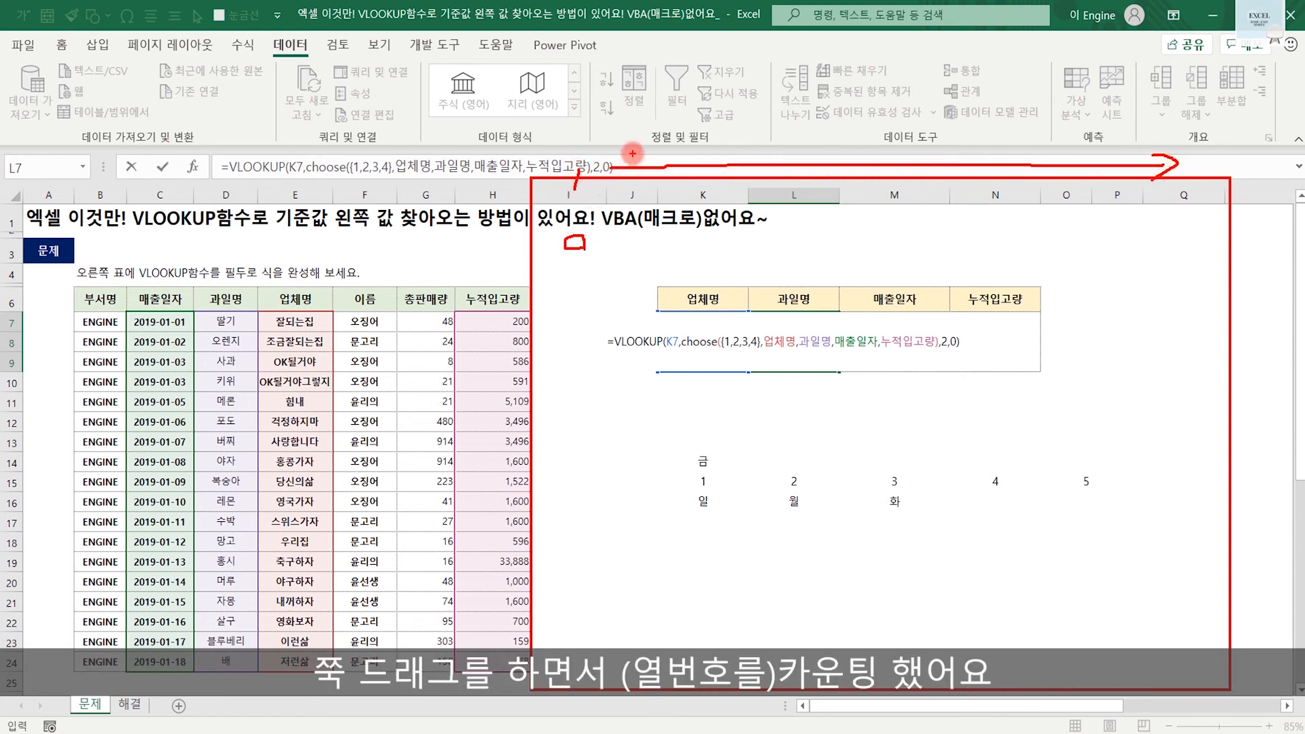
mouse_move(633, 144)
left_mouse_down()
mouse_move(678, 149)
mouse_move(711, 174)
left_mouse_up()
left_click_drag(824, 144, 840, 167)
left_click_drag(841, 158, 815, 187)
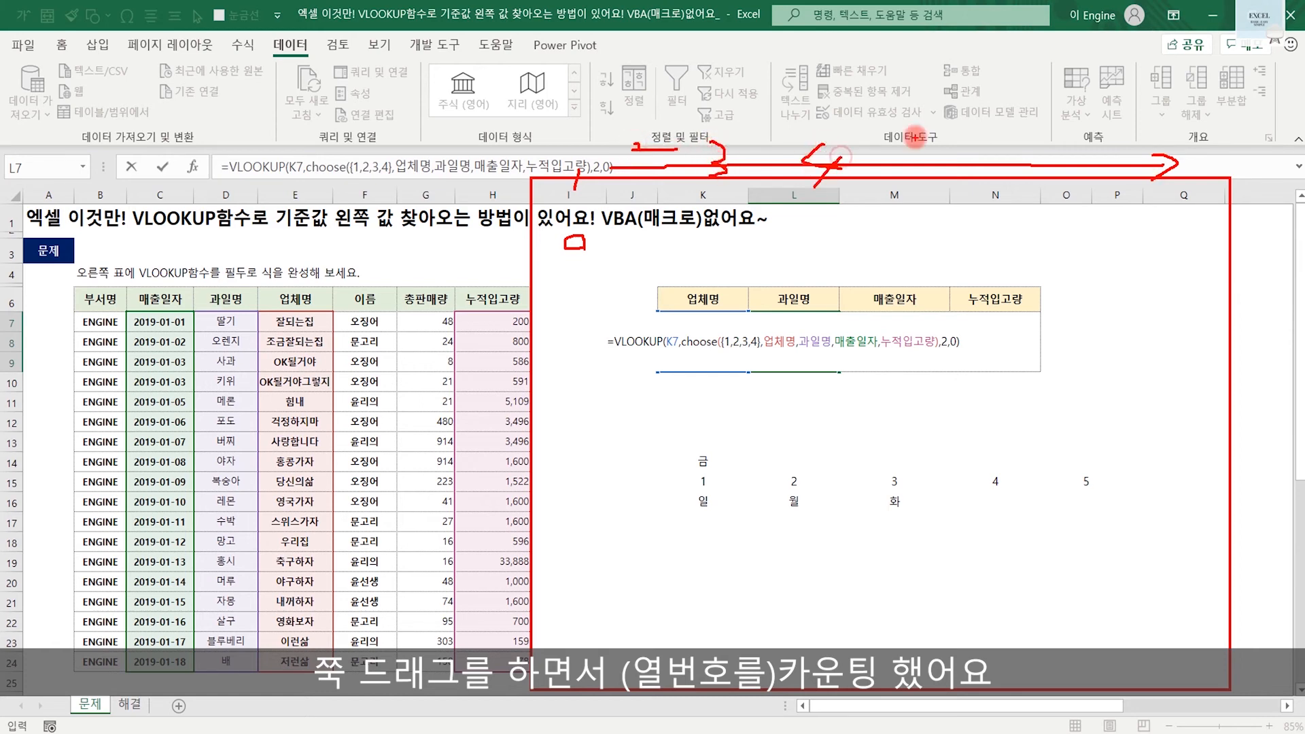
left_click_drag(914, 138, 896, 200)
left_click_drag(913, 157, 929, 157)
left_click_drag(1040, 103, 1015, 183)
left_click_drag(1075, 144, 1080, 191)
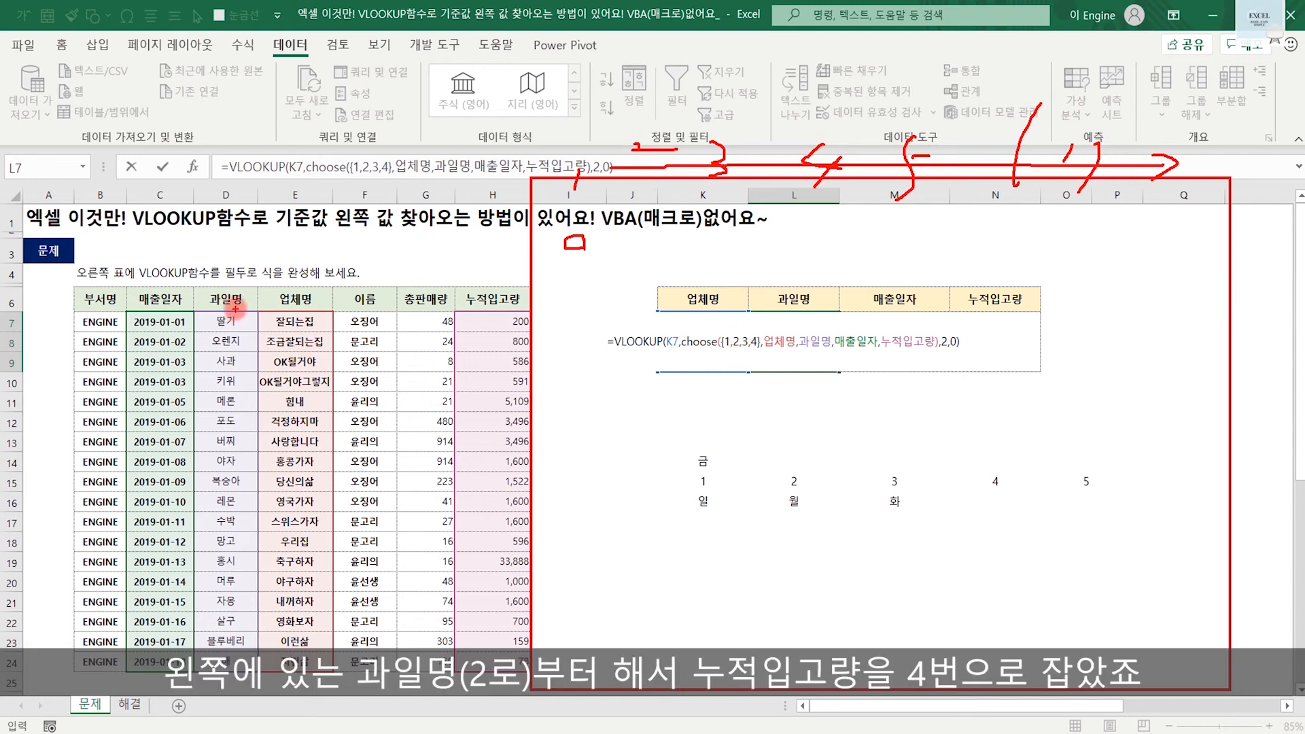
left_click_drag(169, 306, 178, 303)
left_click_drag(486, 272, 487, 288)
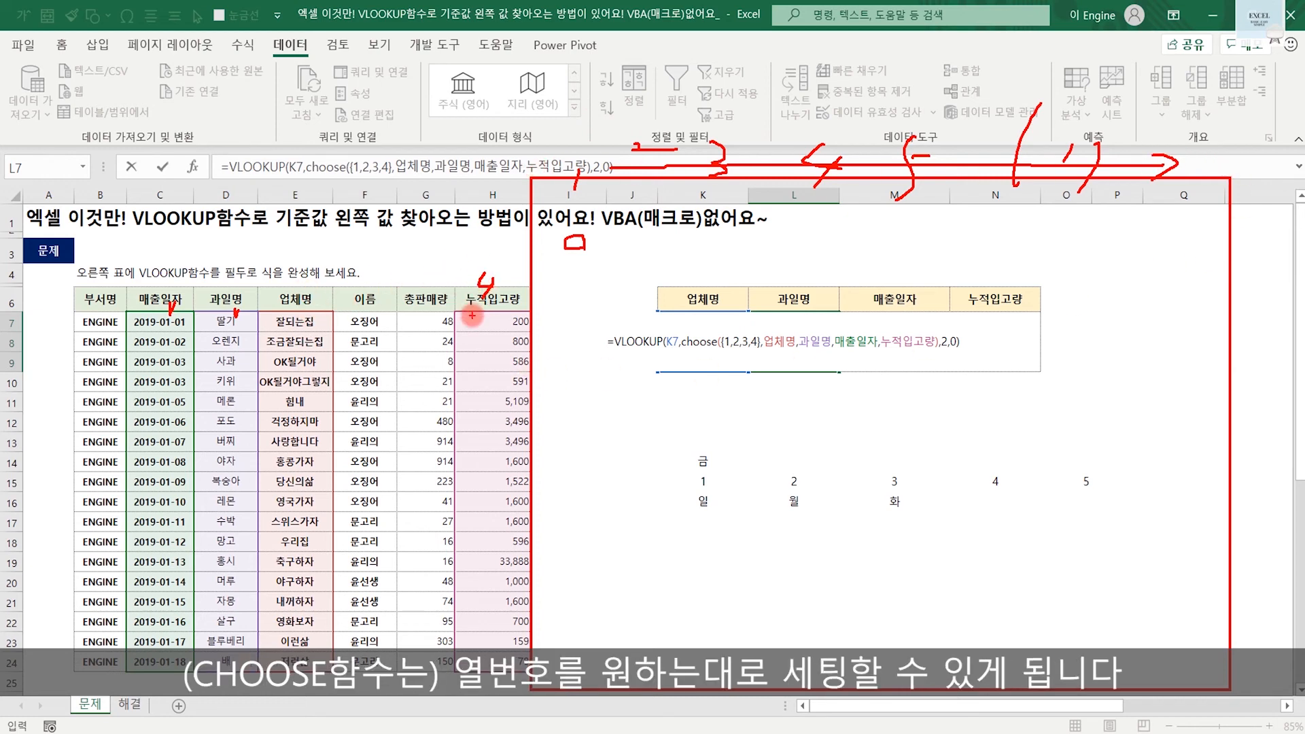
key("Escape")
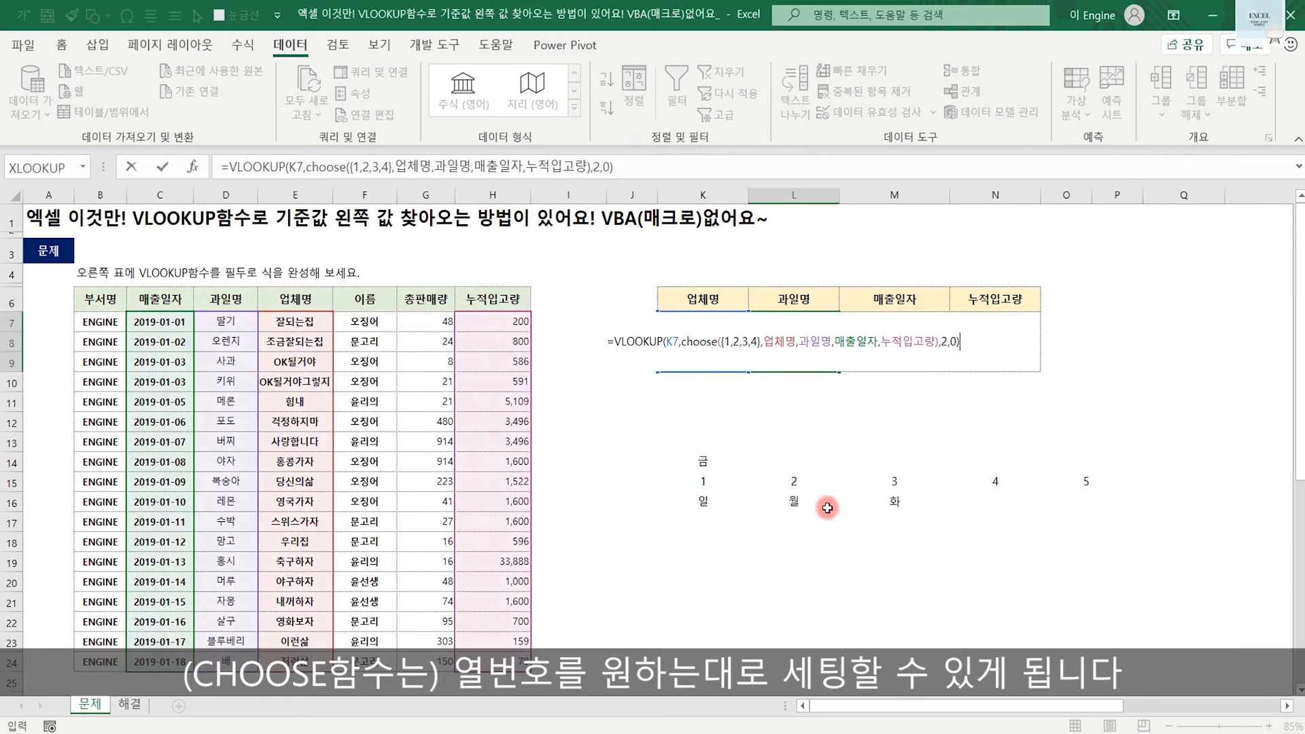
Commit the L7 formula, choose OK될거야그렇지 from the 업체명 drop-down in K7, and check the 과일명 result
key("Return")
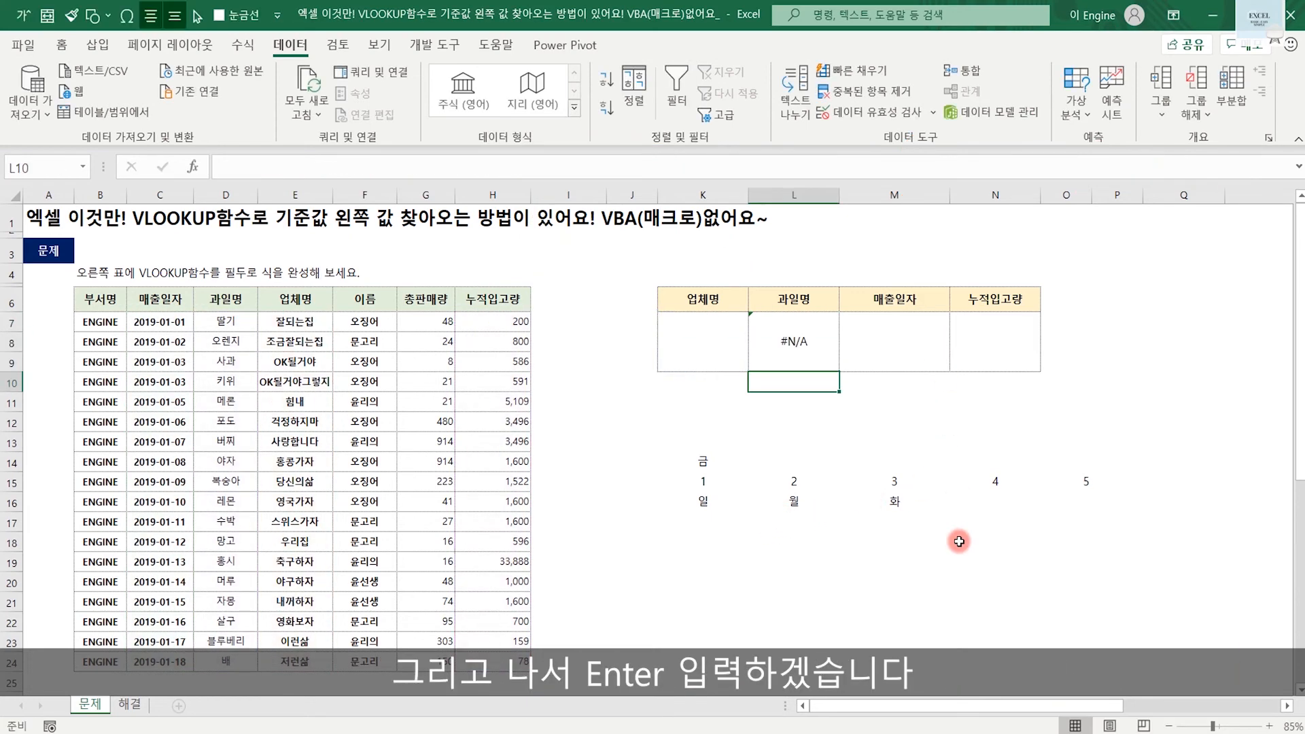
key("Up")
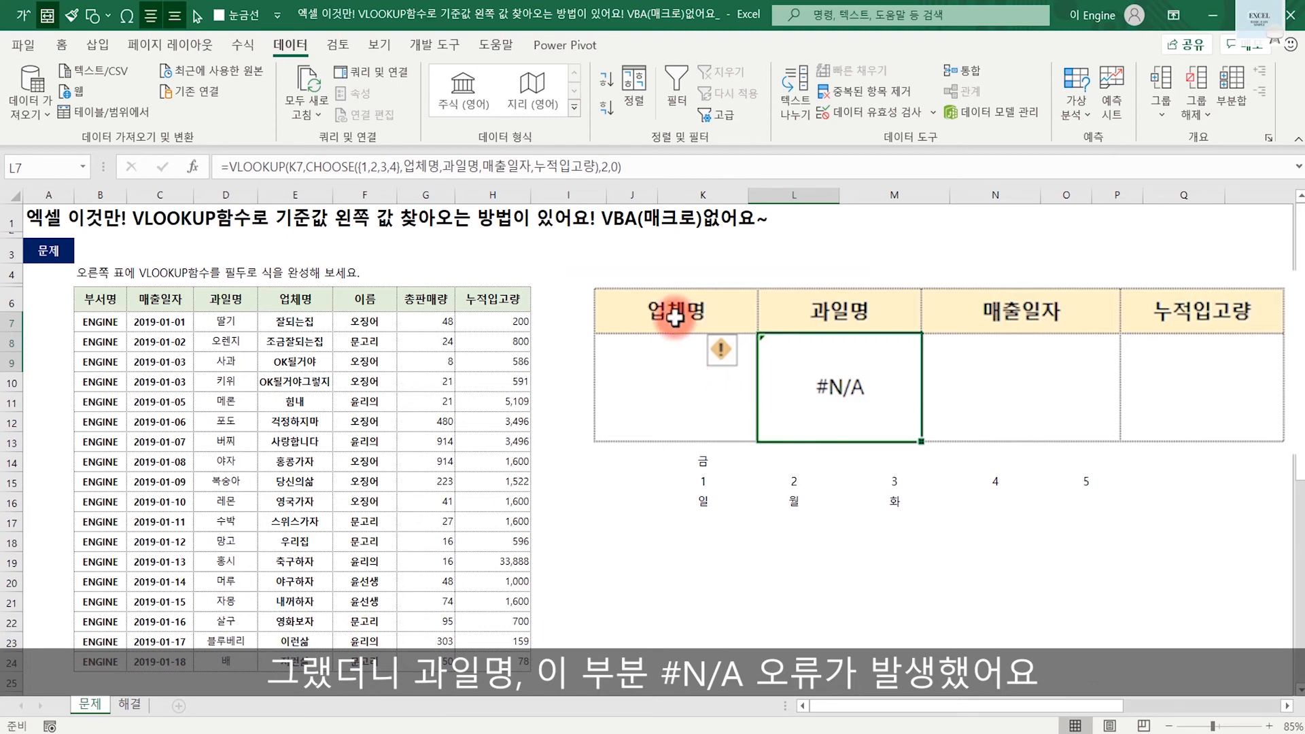
left_click(679, 398)
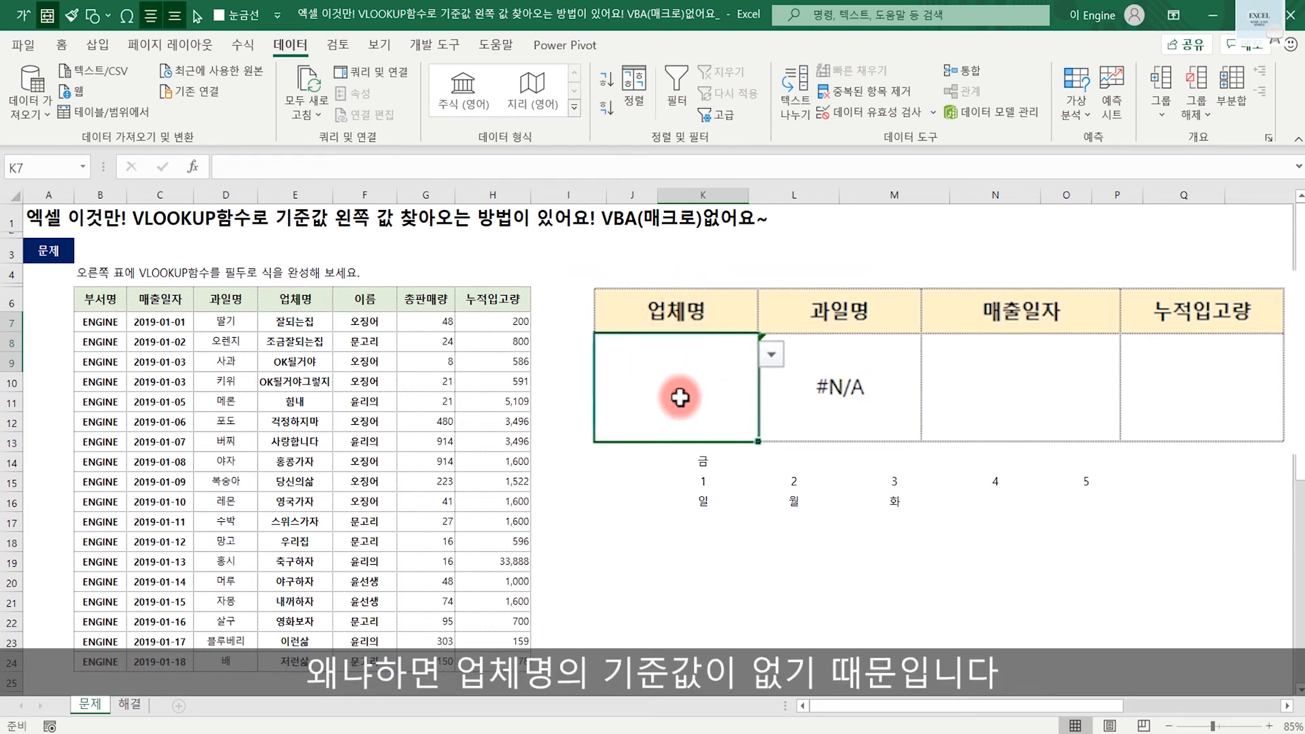
left_click(775, 352)
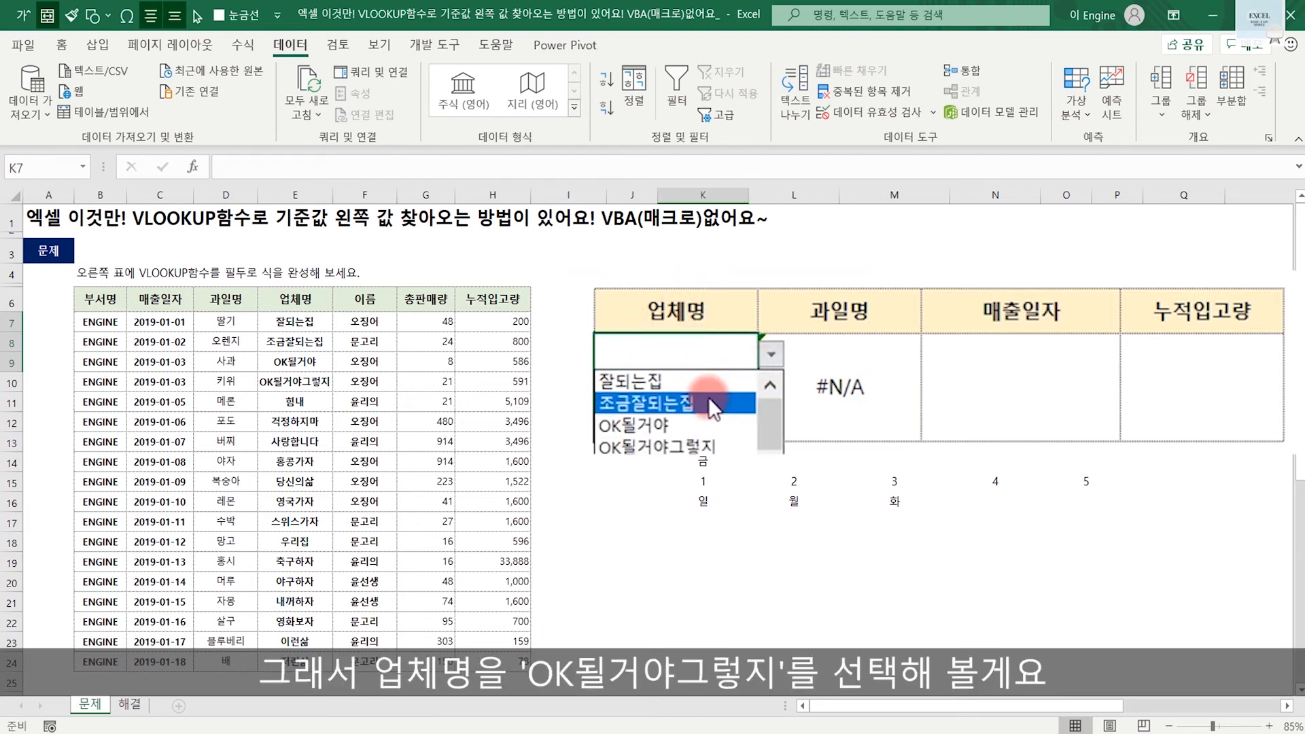
left_click(698, 445)
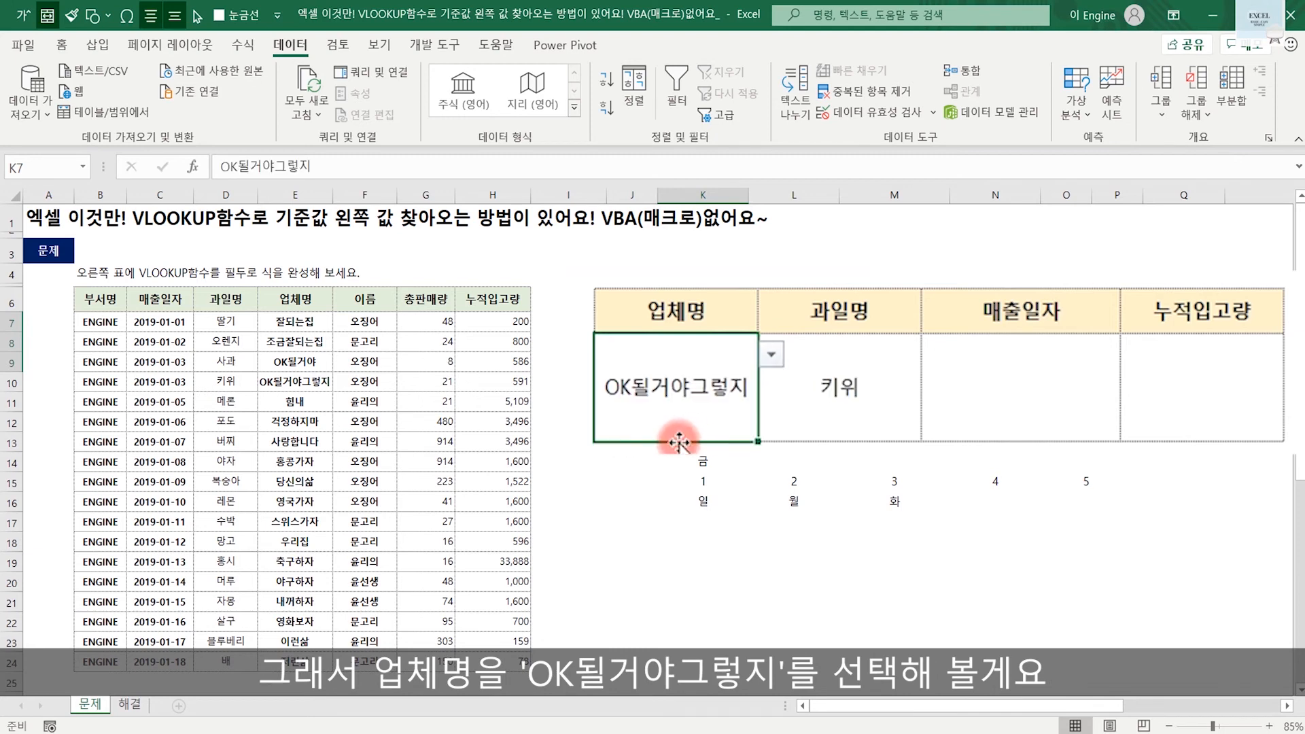
left_click(853, 401)
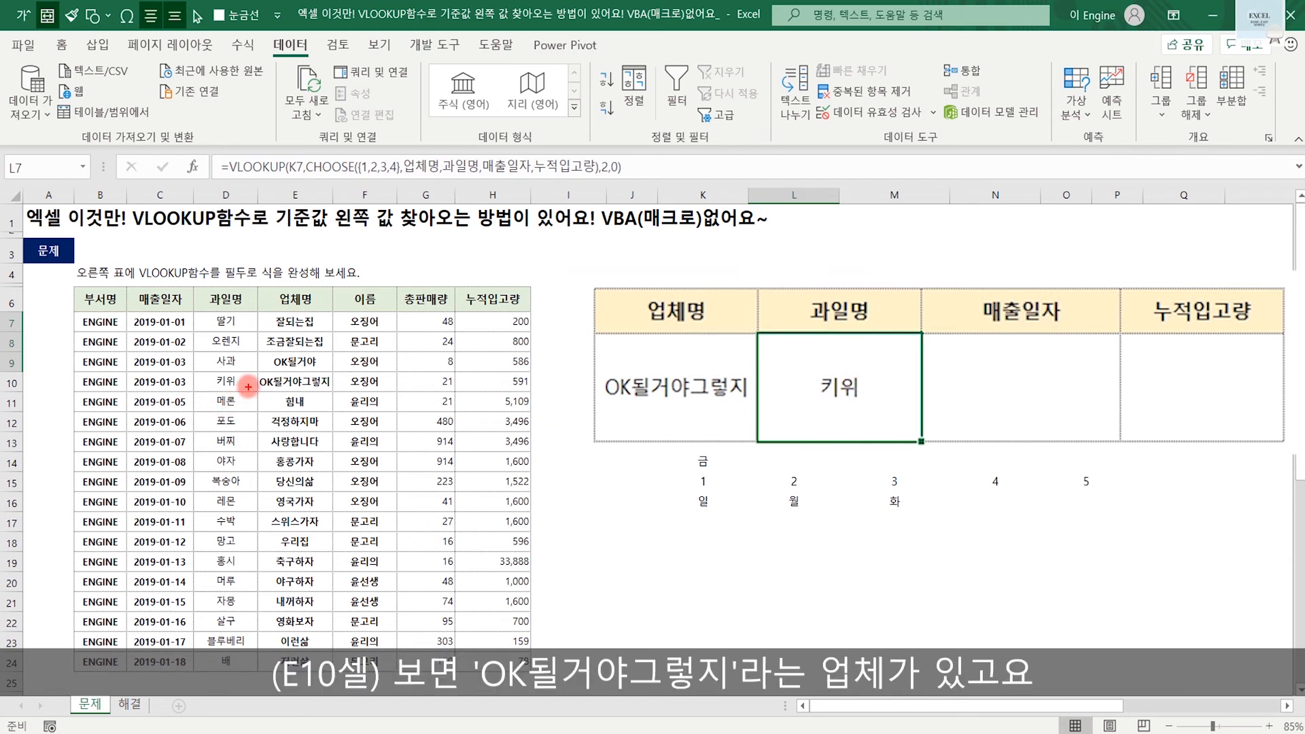
left_click_drag(251, 370, 338, 393)
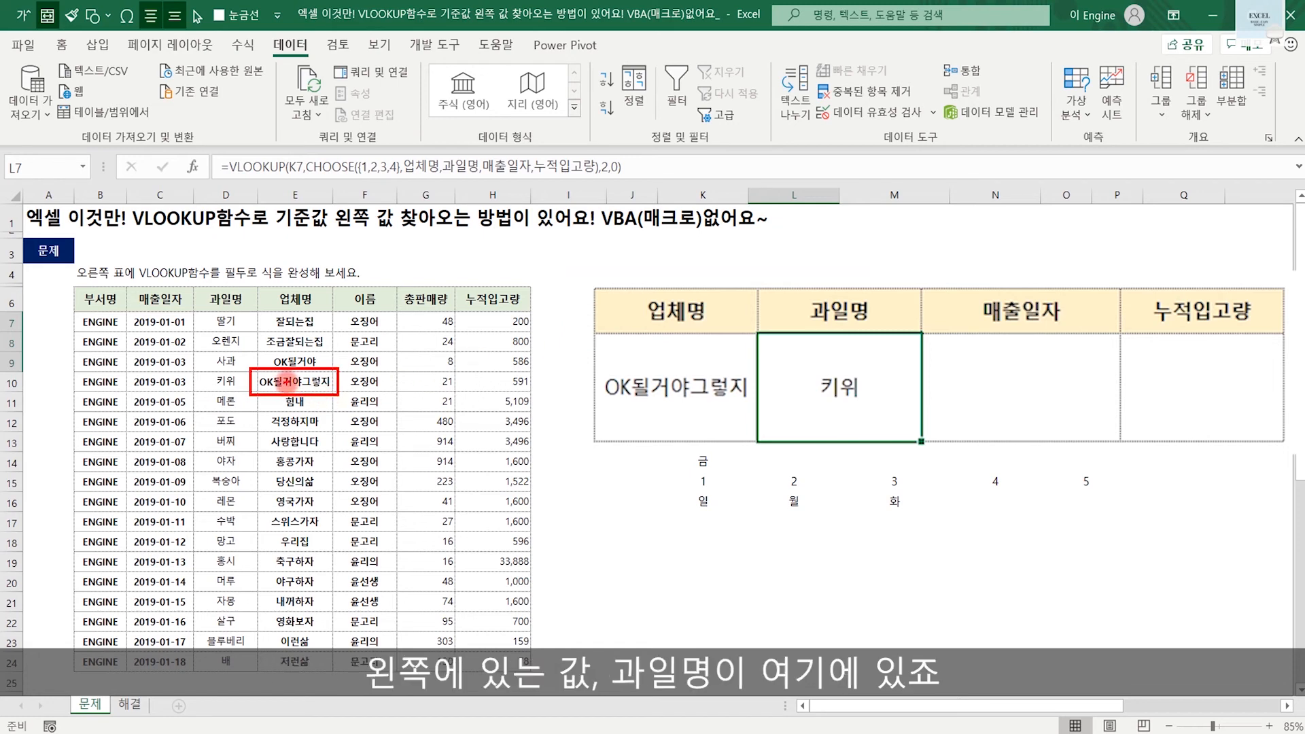
left_click_drag(285, 382, 238, 384)
mouse_move(250, 307)
left_mouse_down()
mouse_move(197, 289)
mouse_move(246, 294)
mouse_move(244, 312)
left_mouse_up()
mouse_move(237, 387)
left_mouse_down()
mouse_move(204, 371)
mouse_move(238, 393)
left_mouse_up()
mouse_move(233, 384)
left_mouse_down()
mouse_move(241, 435)
mouse_move(802, 367)
left_mouse_up()
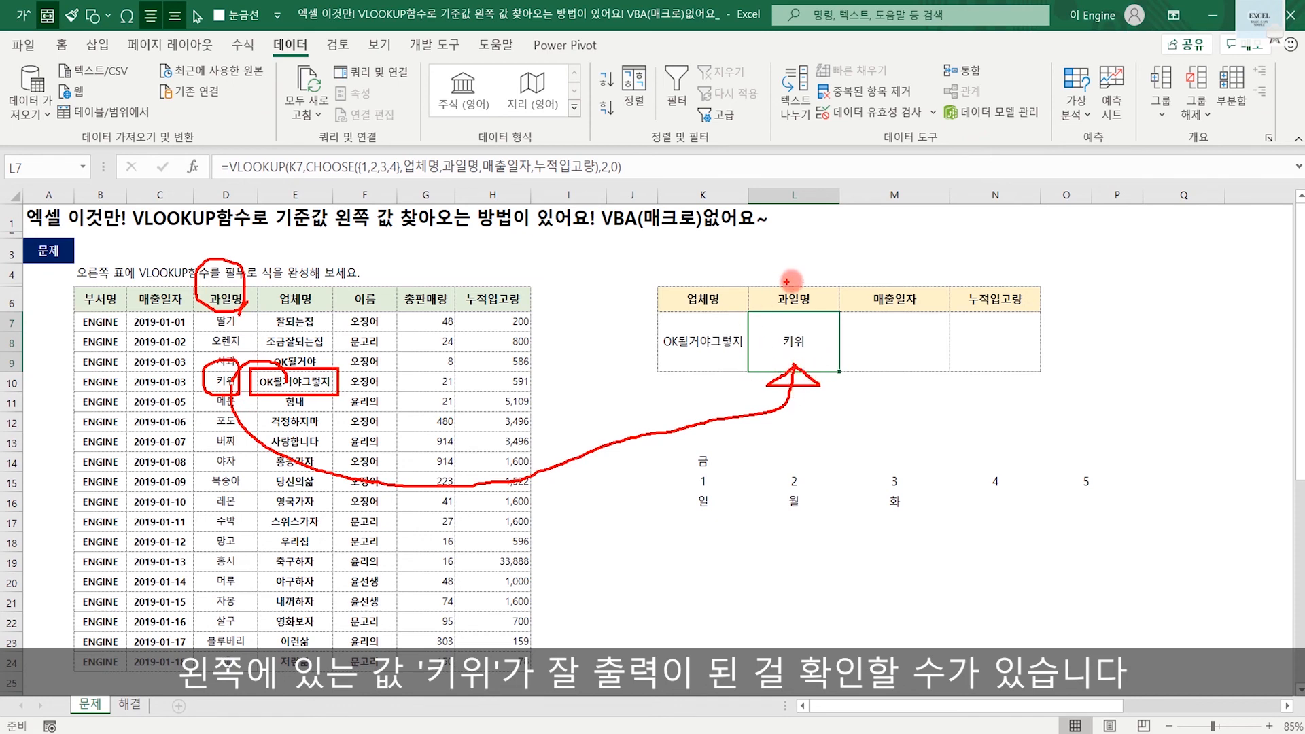
key("Escape")
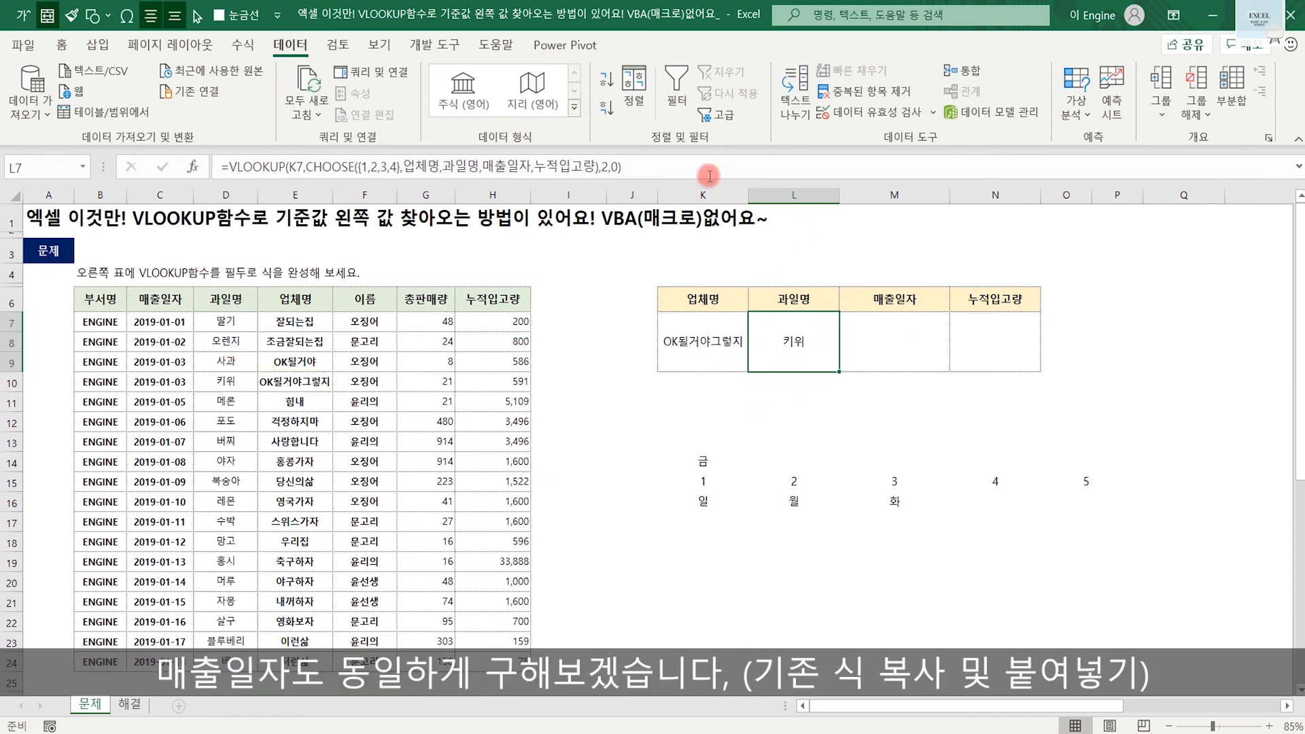
Copy the L7 formula text into M7 under 매출일자 and set its column index to 3
left_click_drag(622, 167, 191, 175)
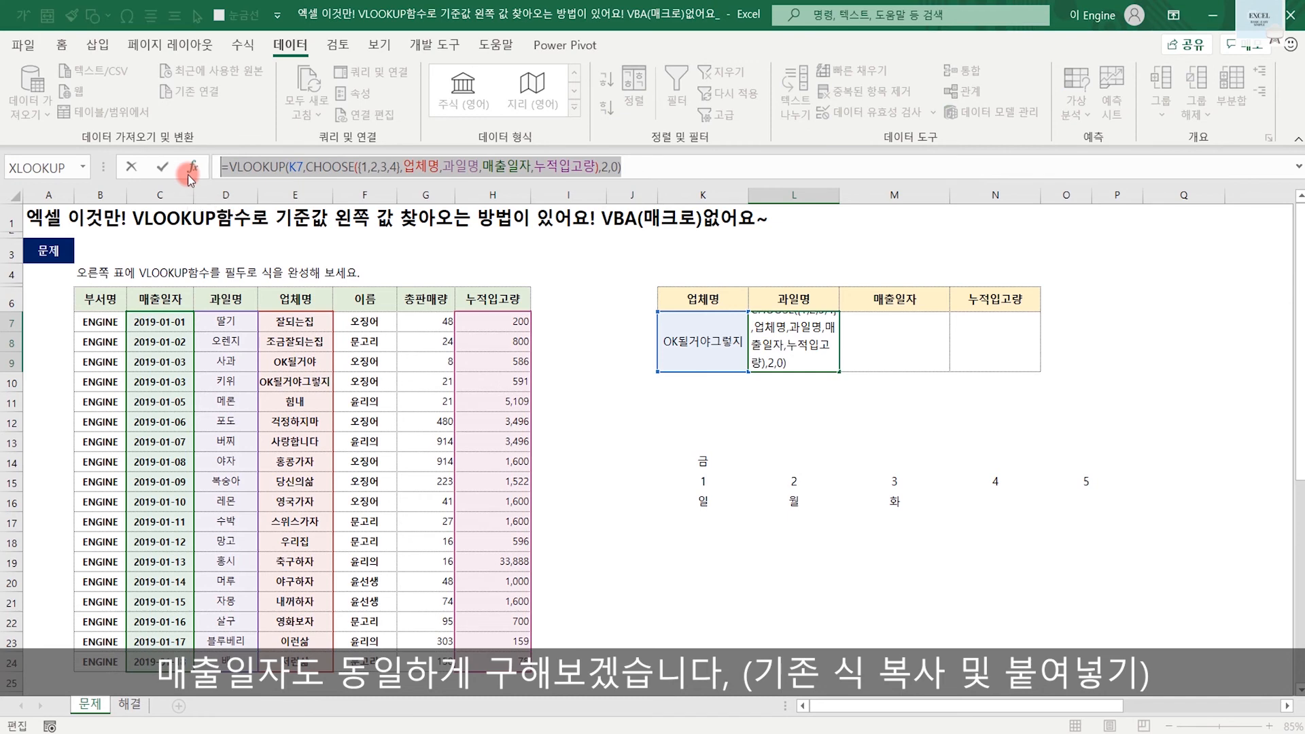
key("ctrl+c")
key("Escape")
double_click(895, 341)
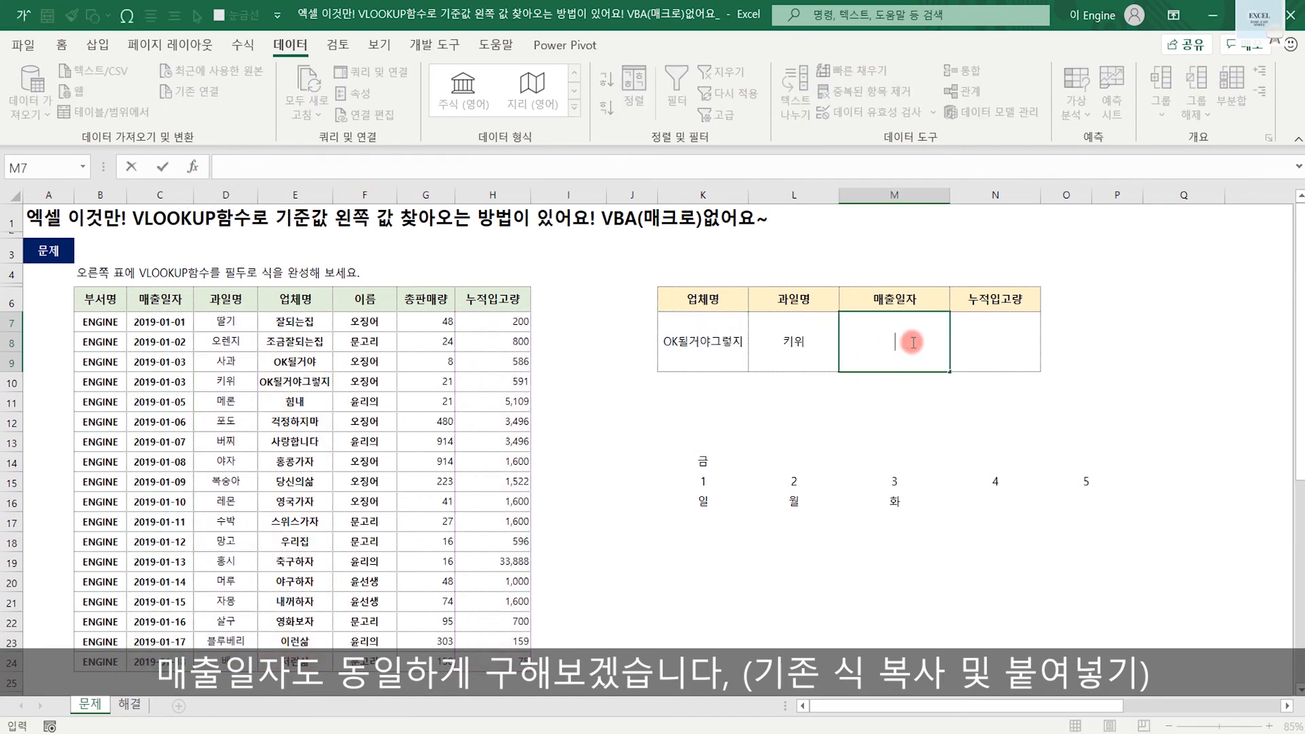
key("ctrl+v")
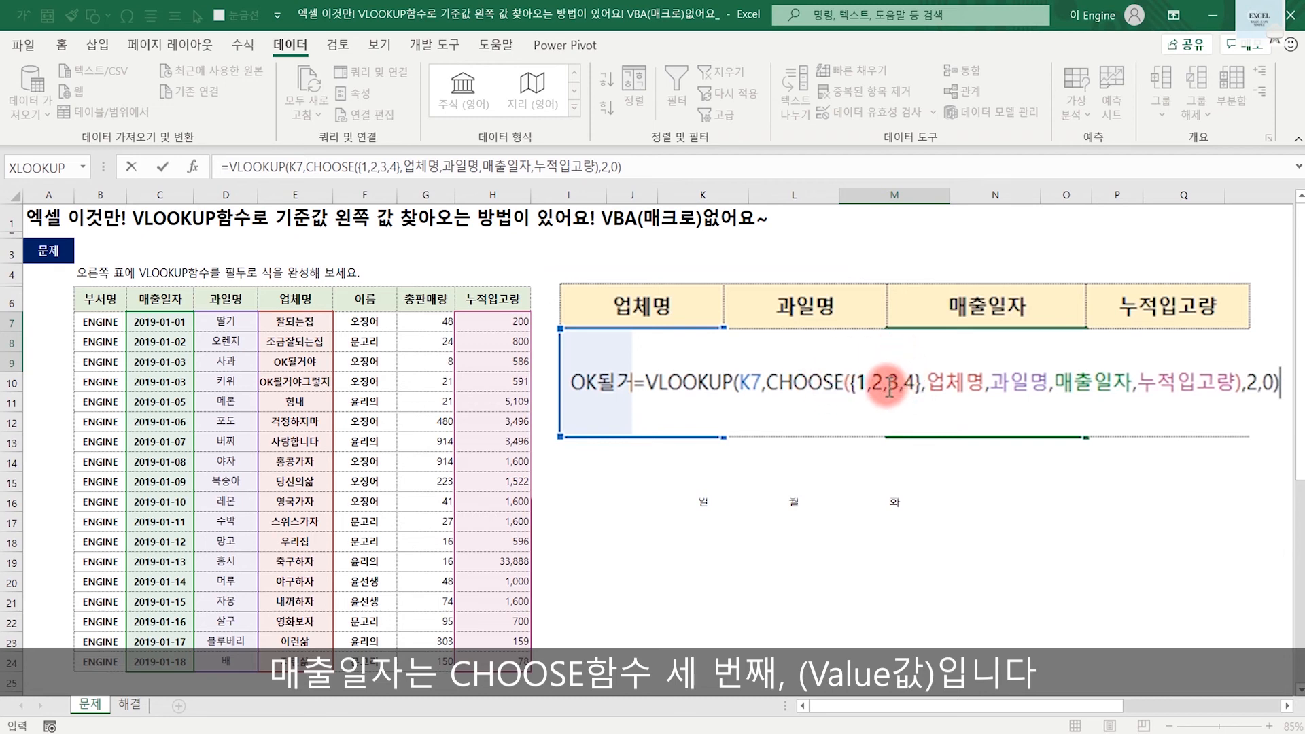
left_click(1257, 383)
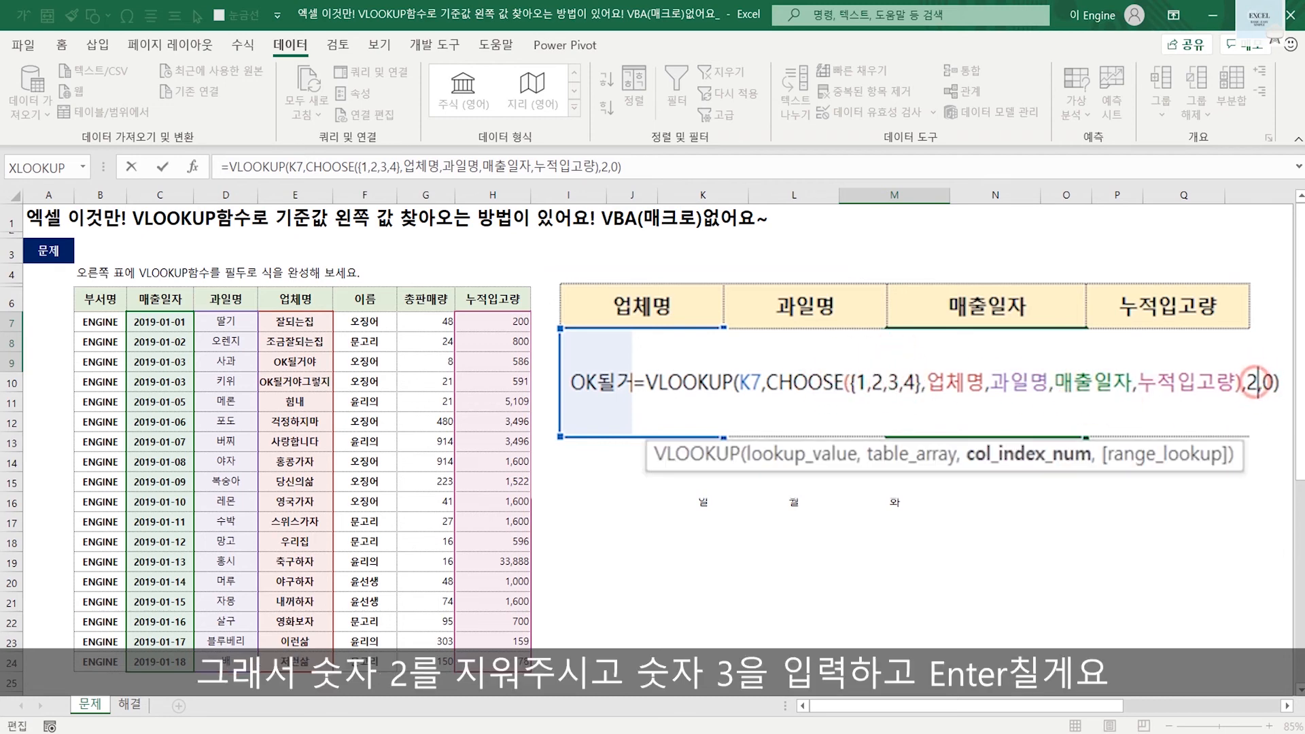
key("Return")
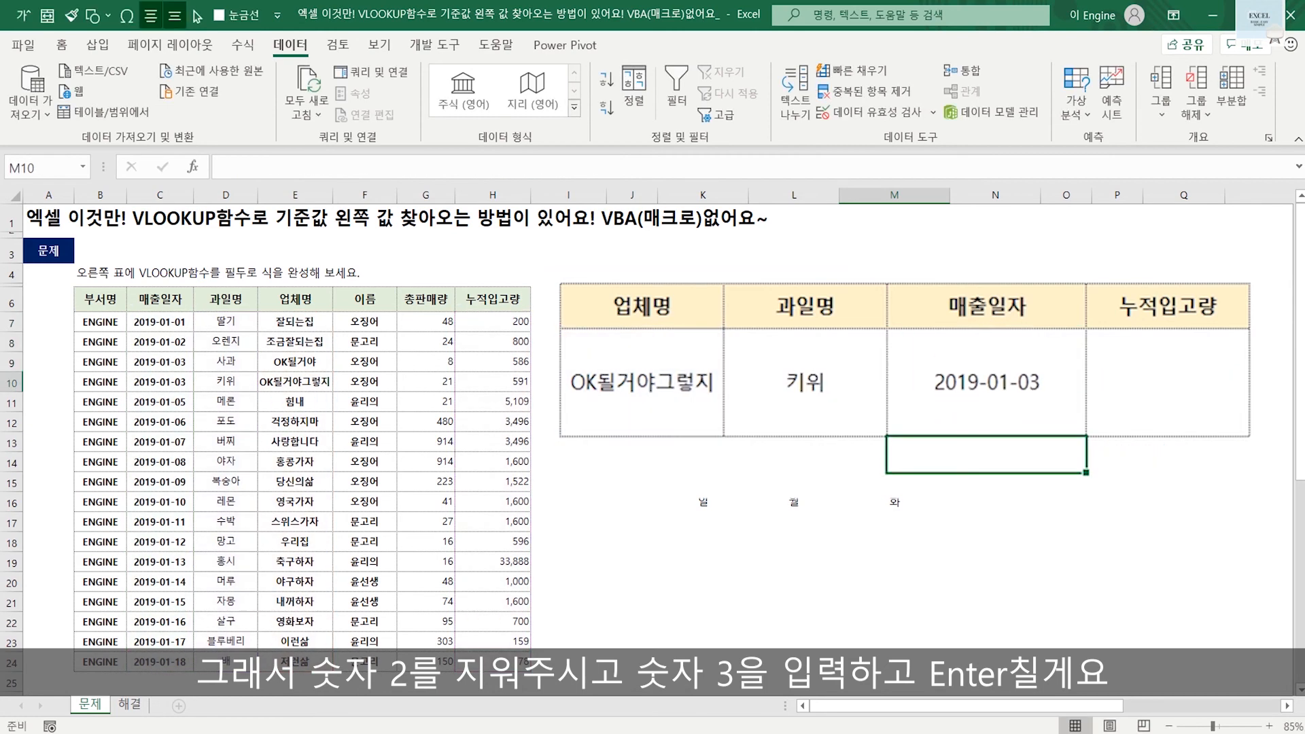
left_click(960, 383)
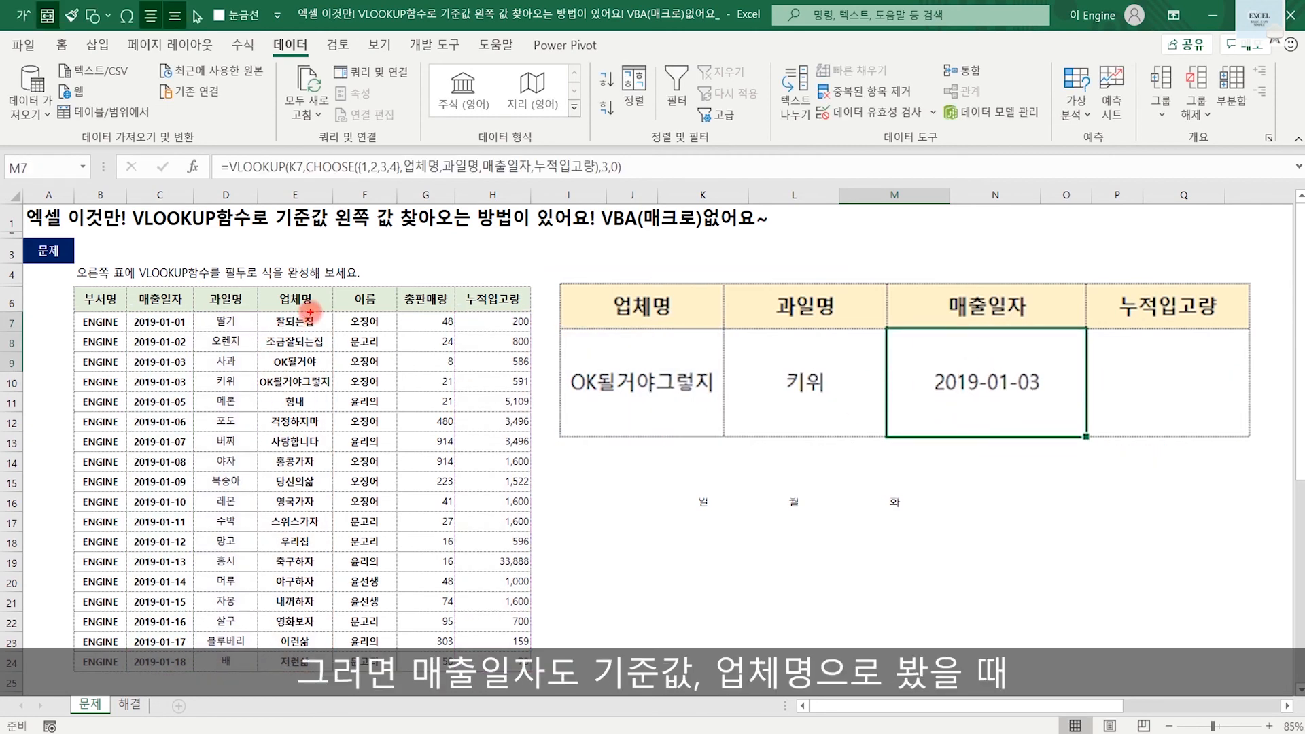
mouse_move(310, 312)
left_mouse_down()
mouse_move(300, 275)
mouse_move(221, 257)
mouse_move(193, 285)
mouse_move(204, 294)
left_mouse_up()
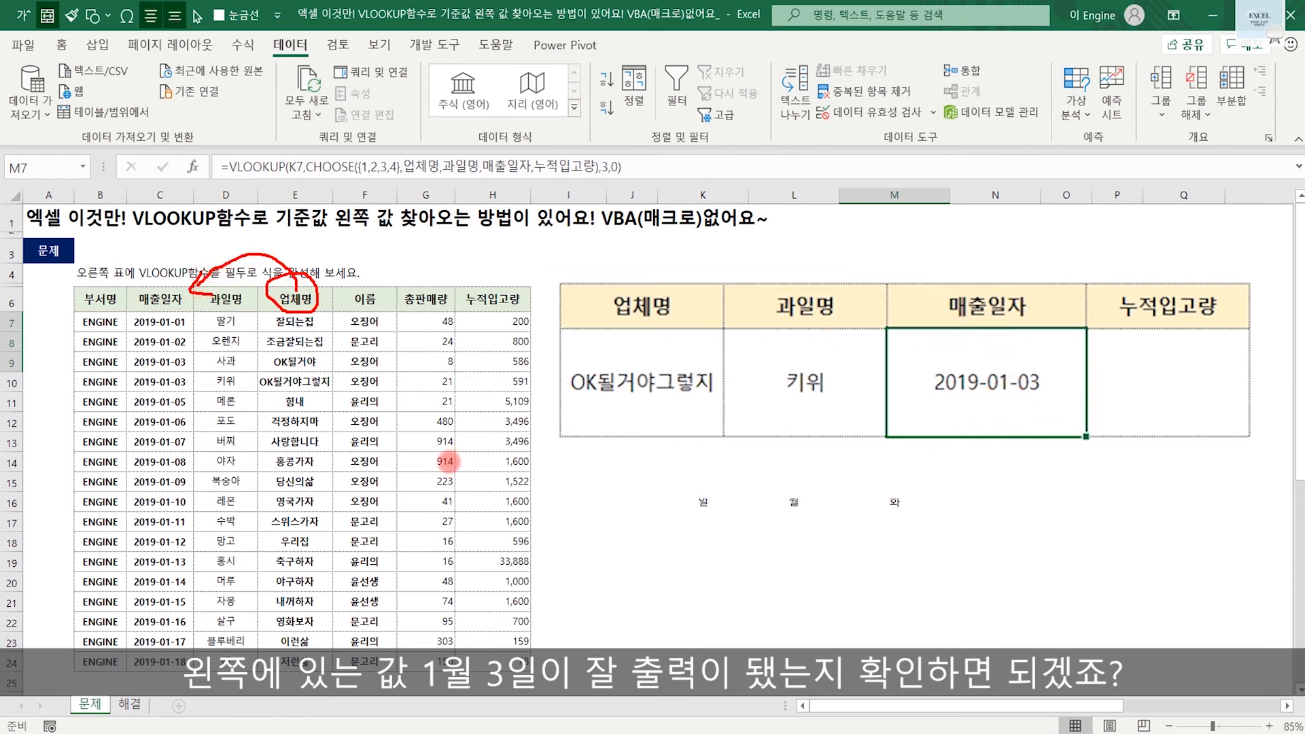
mouse_move(62, 369)
left_mouse_down()
mouse_move(62, 396)
mouse_move(62, 369)
left_mouse_up()
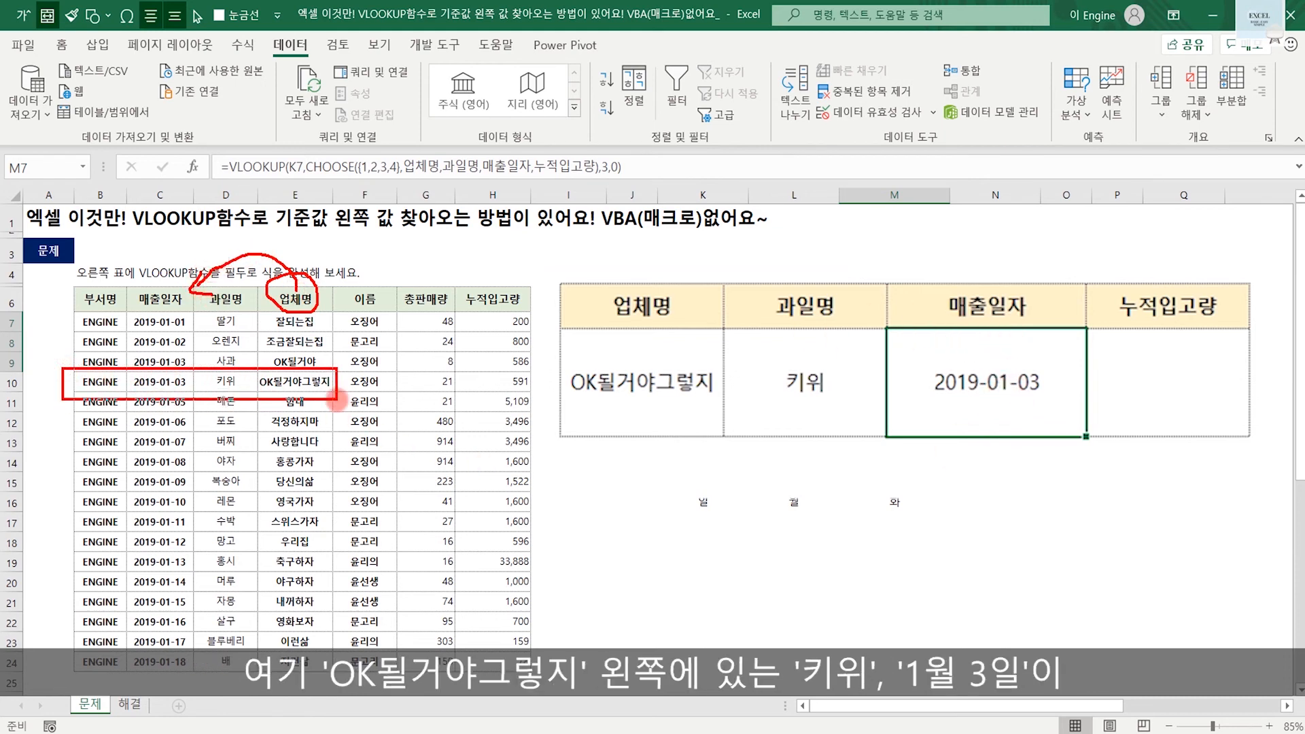
left_click_drag(260, 360, 231, 371)
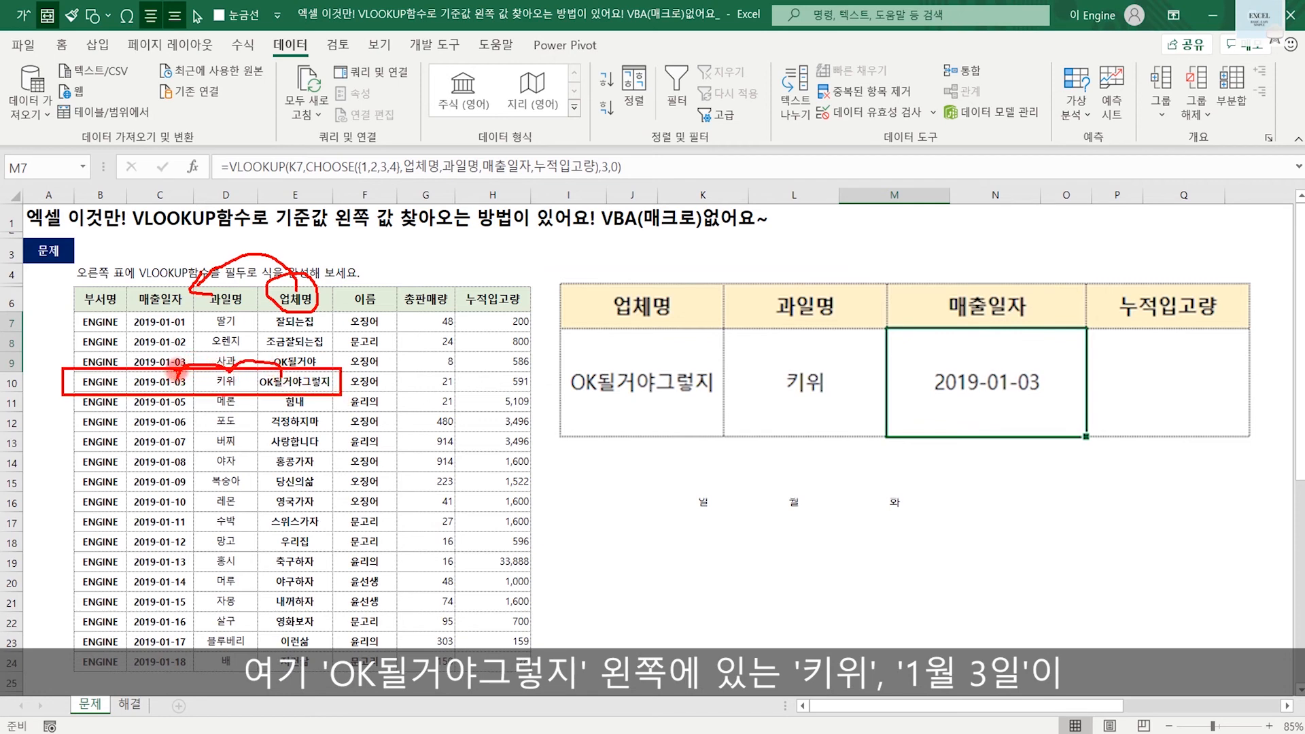
left_click_drag(129, 368, 129, 388)
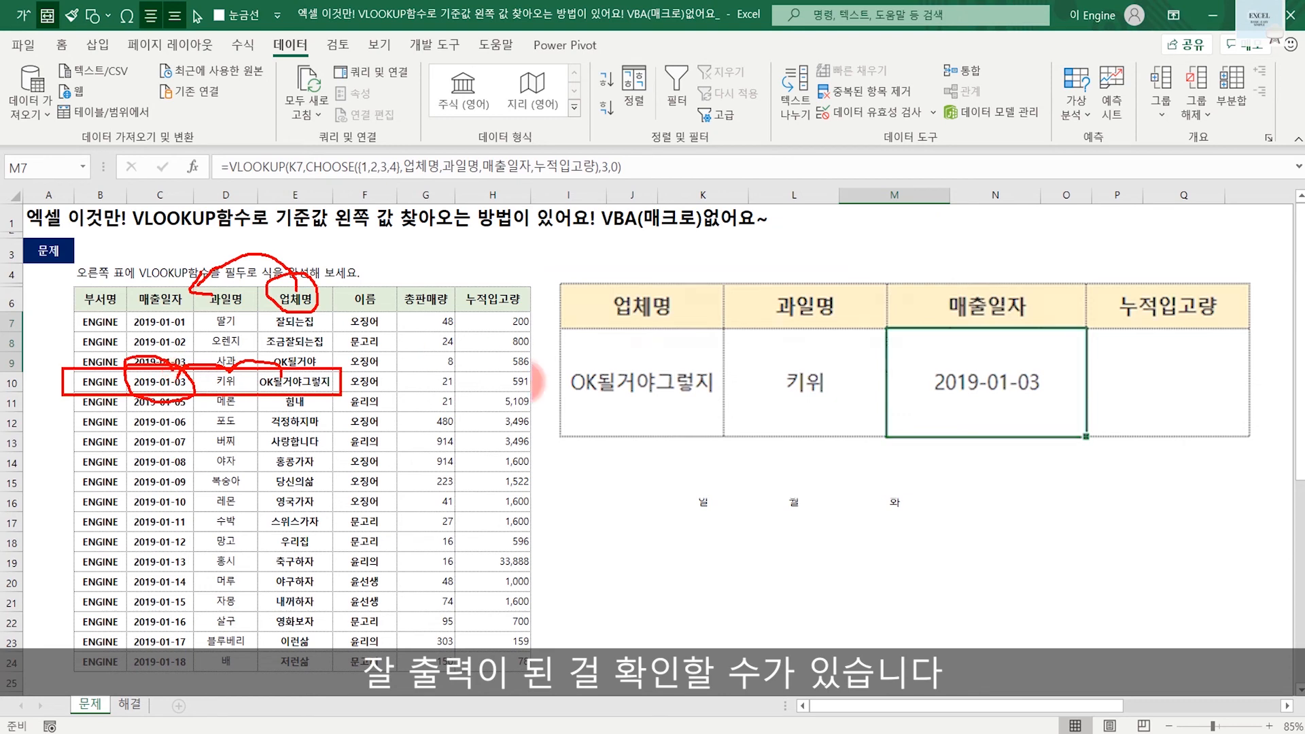
mouse_move(460, 275)
left_mouse_down()
mouse_move(460, 316)
mouse_move(546, 317)
left_mouse_up()
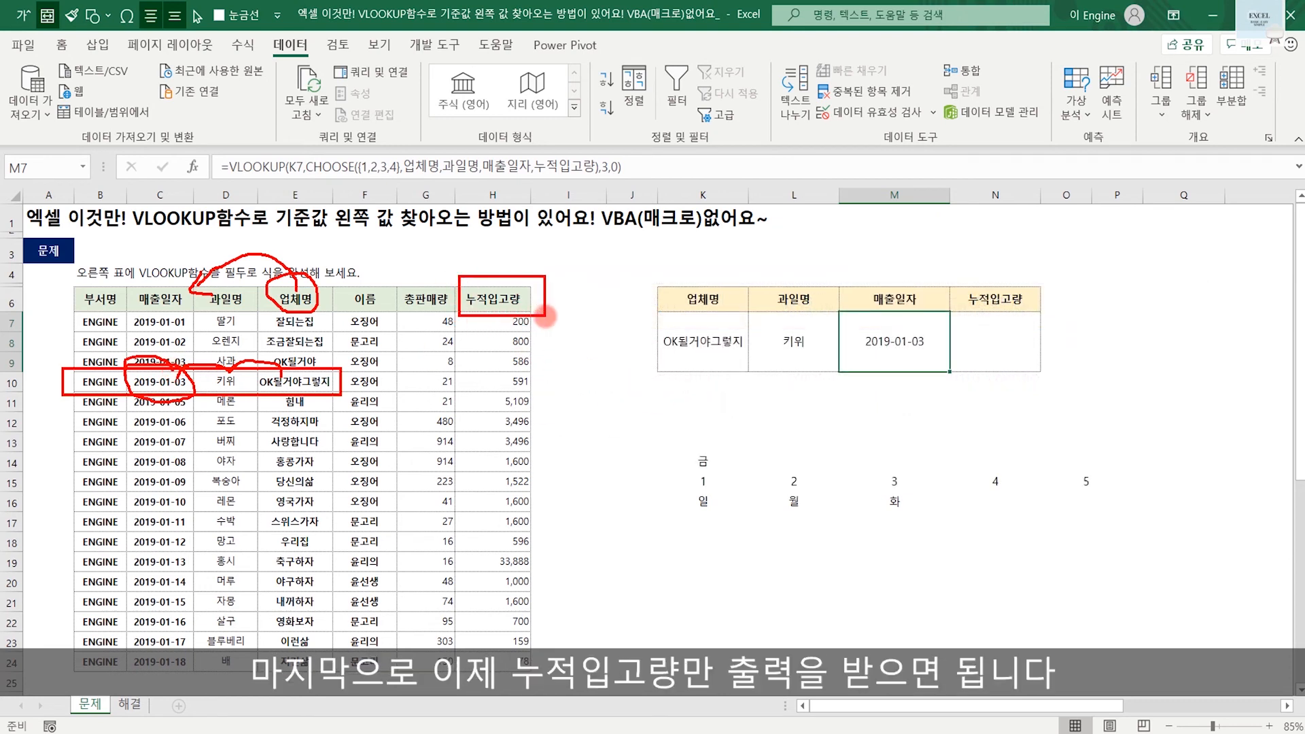
key("Escape")
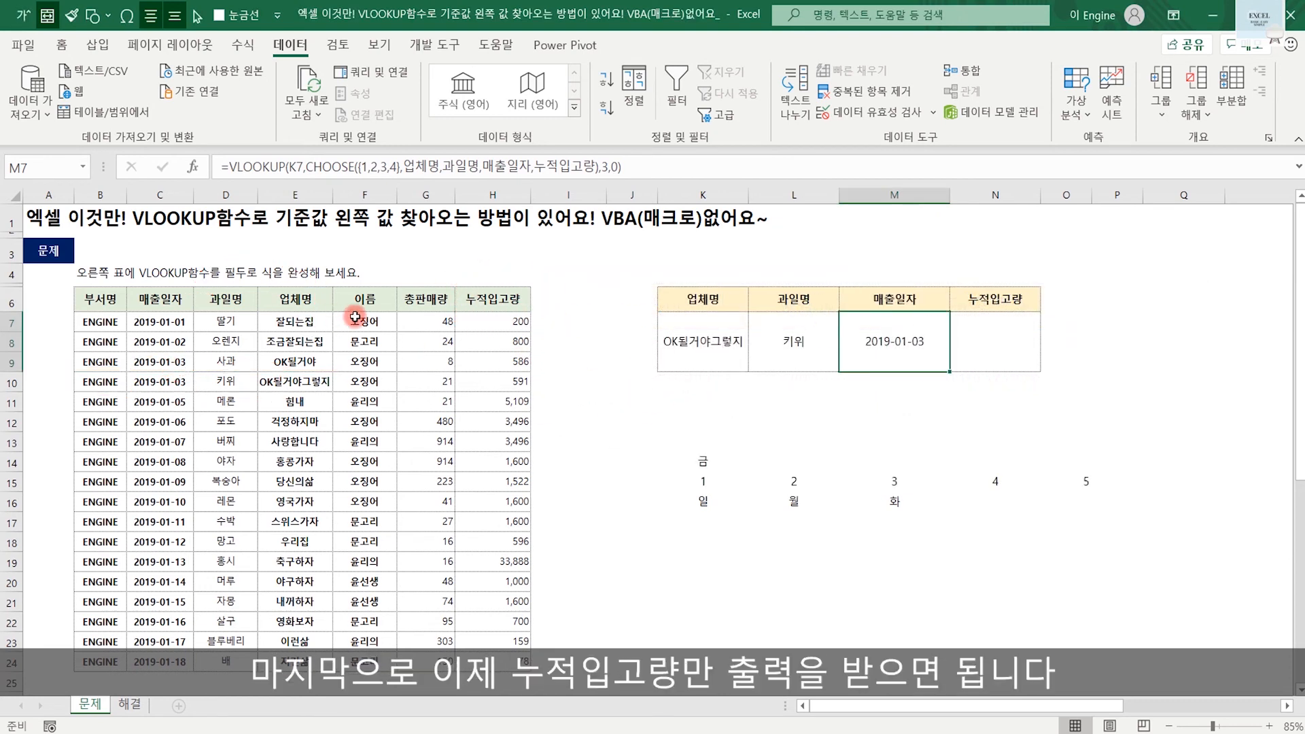
Copy the full VLOOKUP formula text from M7 into N7 under 누적입고량
double_click(923, 348)
left_click_drag(1074, 341, 527, 340)
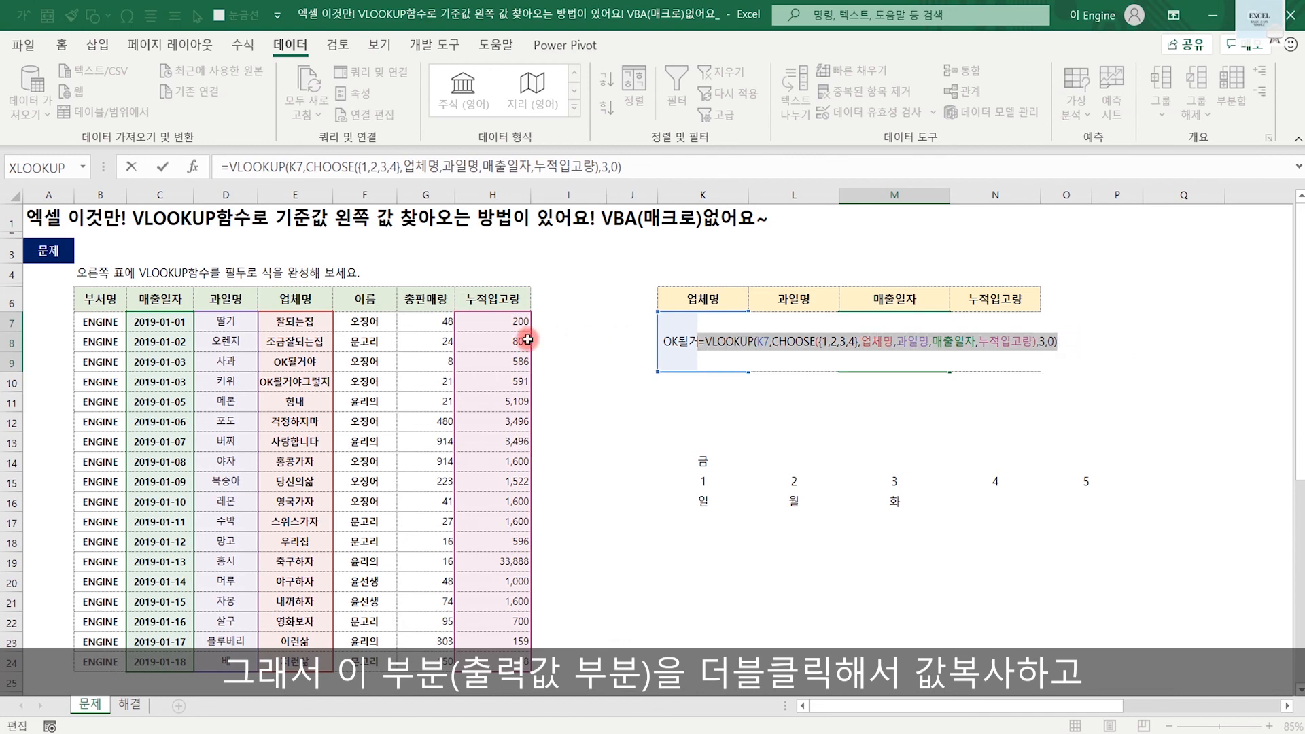
key("ctrl+c")
key("Escape")
left_click(989, 348)
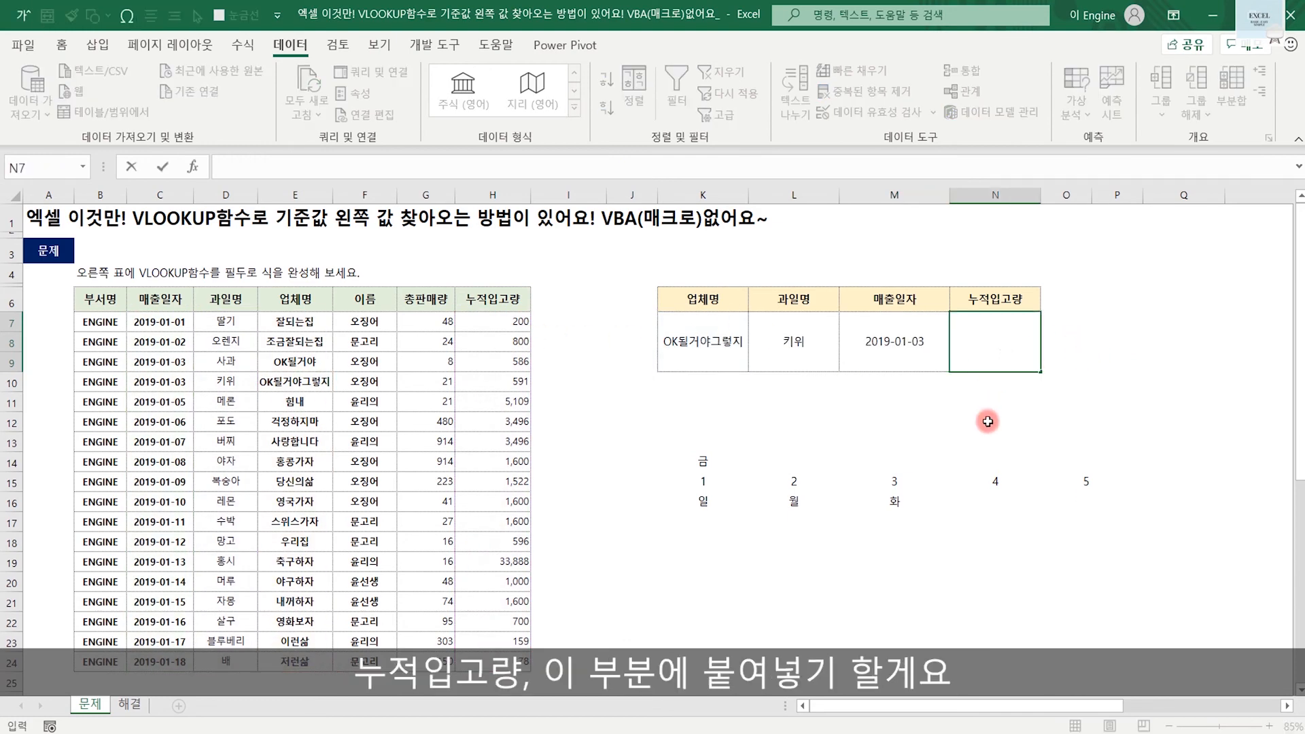
key("ctrl+v")
Set the column index in the N7 formula to 4, commit it, and reselect N7
left_click(1113, 342)
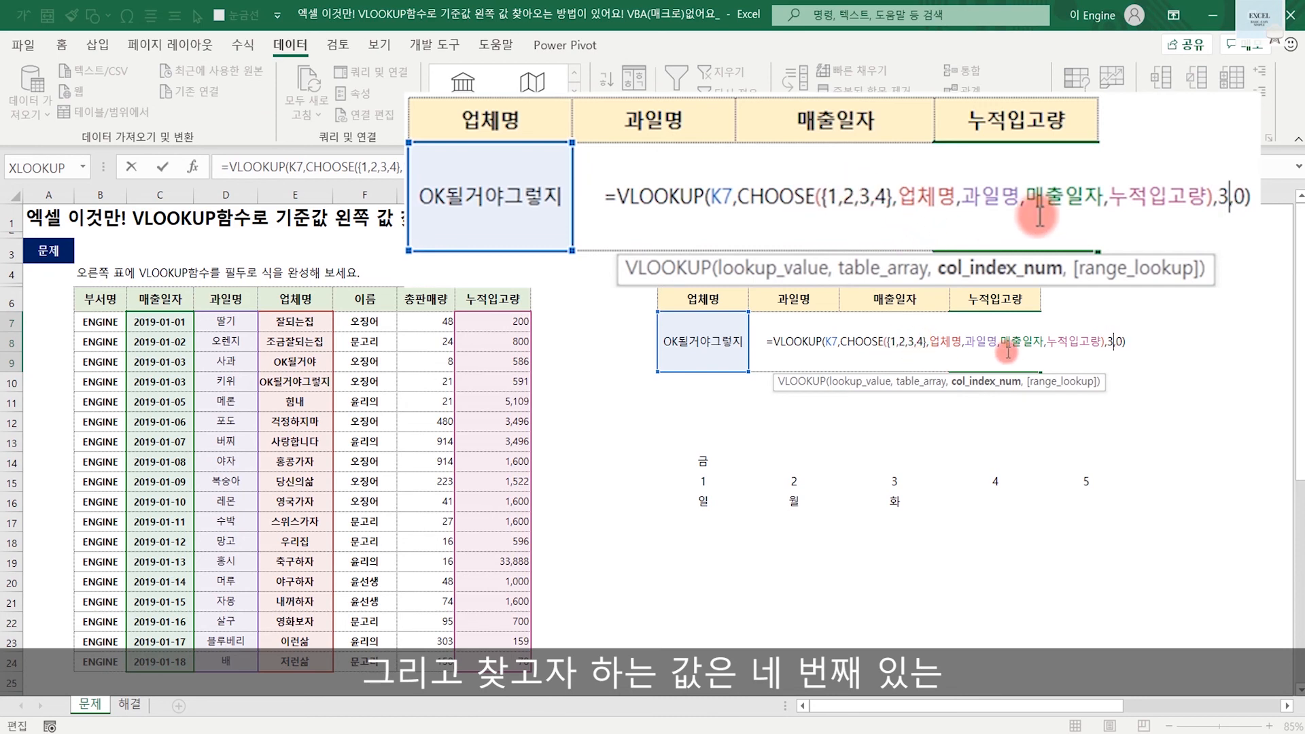
key("BackSpace")
type("4")
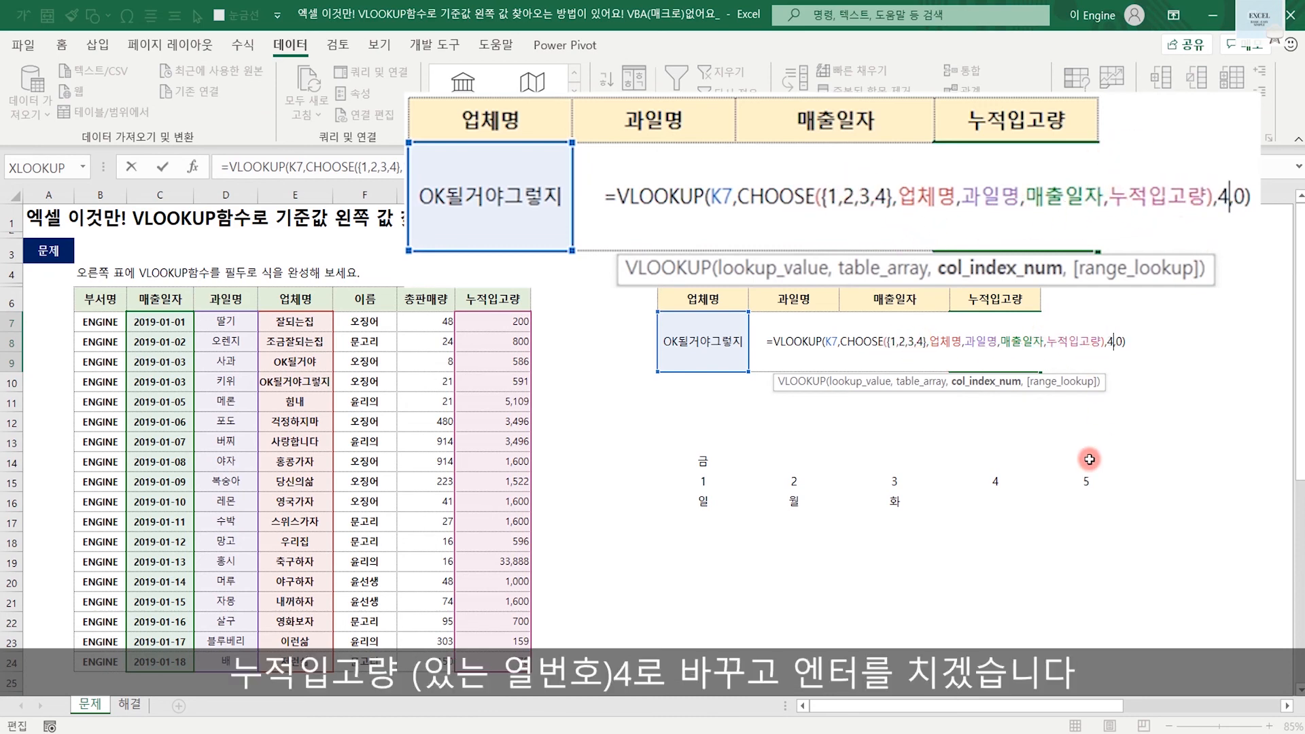
key("Return")
key("Up")
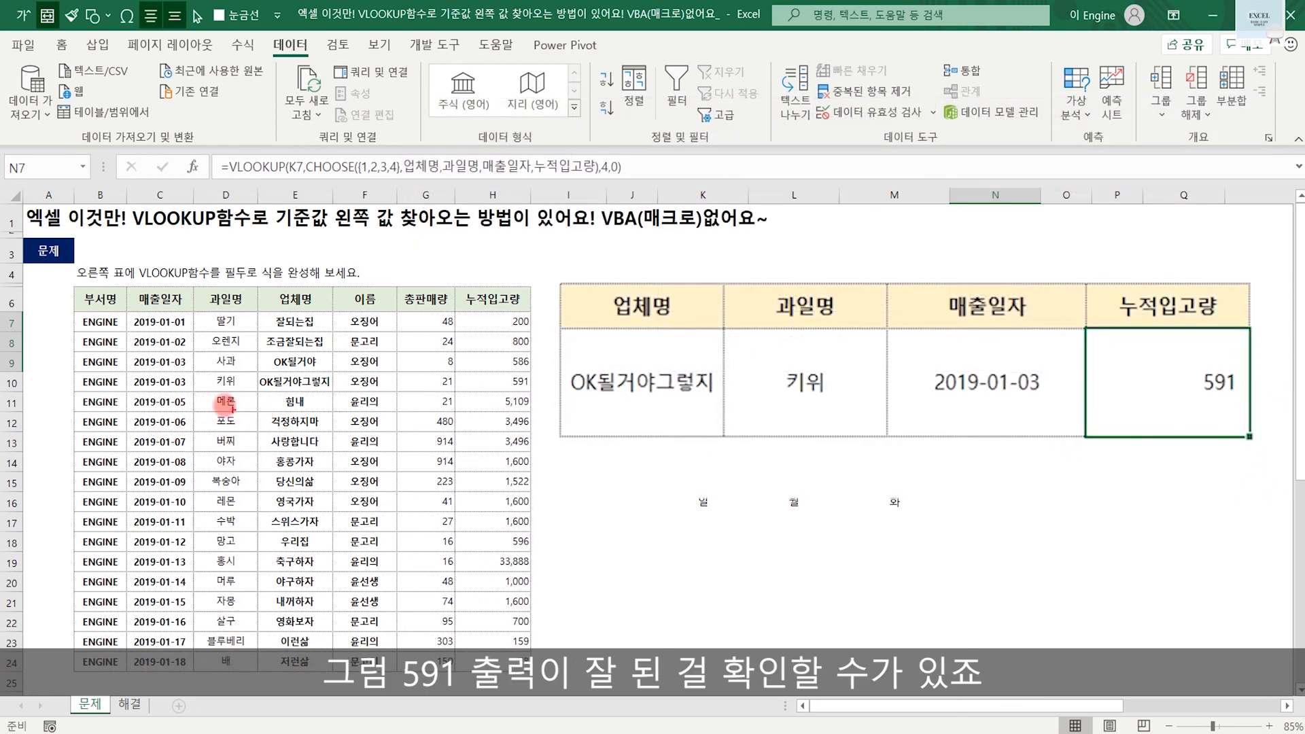
Compare the OK될거야그렇지 row's 누적입고량 in the source table with the N7 result, using temporary on-screen markings
left_click_drag(66, 367, 567, 394)
mouse_move(532, 392)
left_mouse_down()
mouse_move(498, 374)
mouse_move(536, 394)
mouse_move(970, 357)
mouse_move(986, 369)
left_mouse_up()
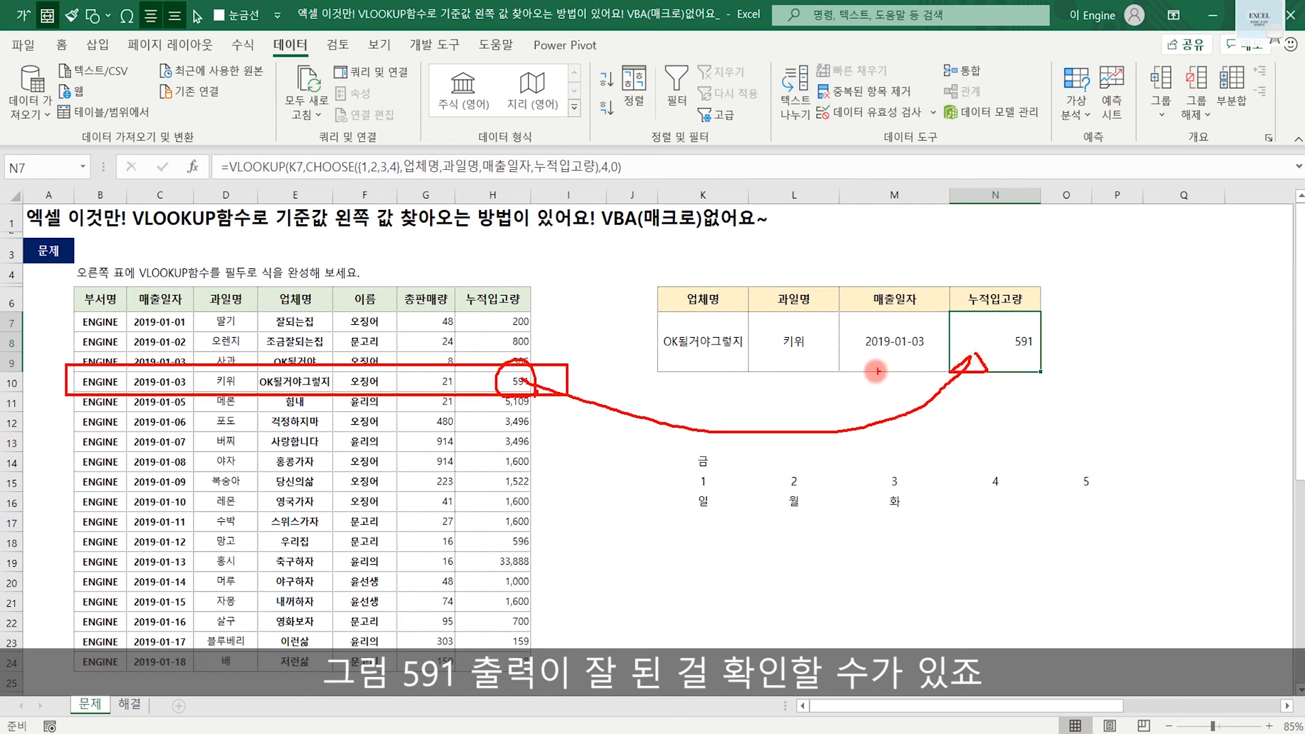
key("Escape")
Choose 걱정하지마 from the 업체명 drop-down in K7 and locate that company in the source table at E12
left_click(739, 338)
left_click(755, 327)
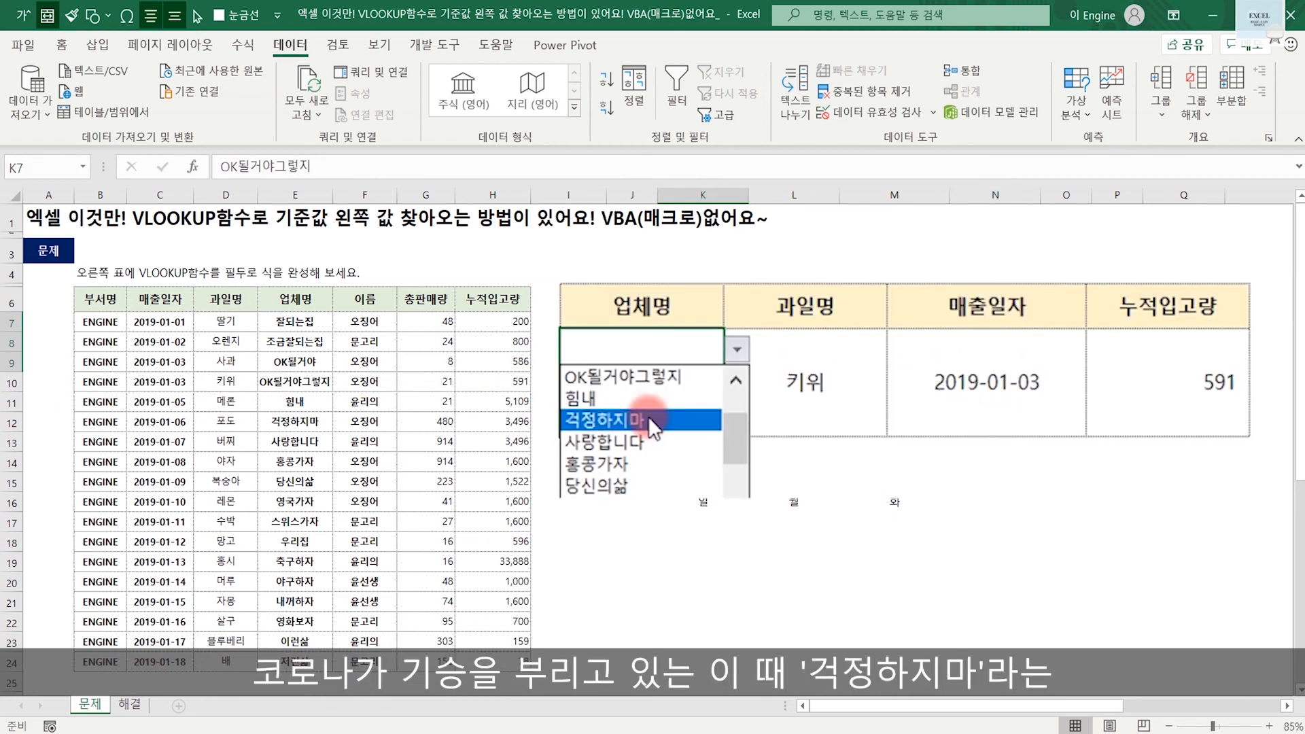
left_click(638, 420)
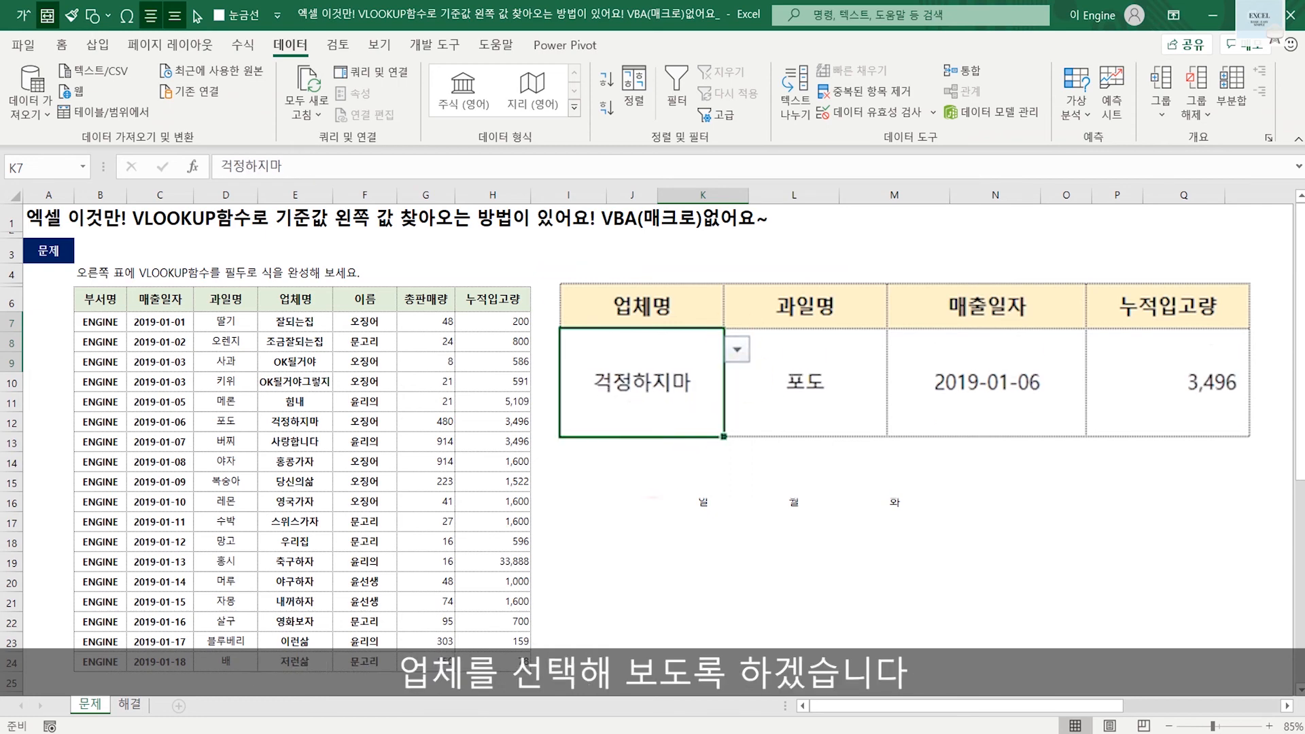
left_click(290, 420)
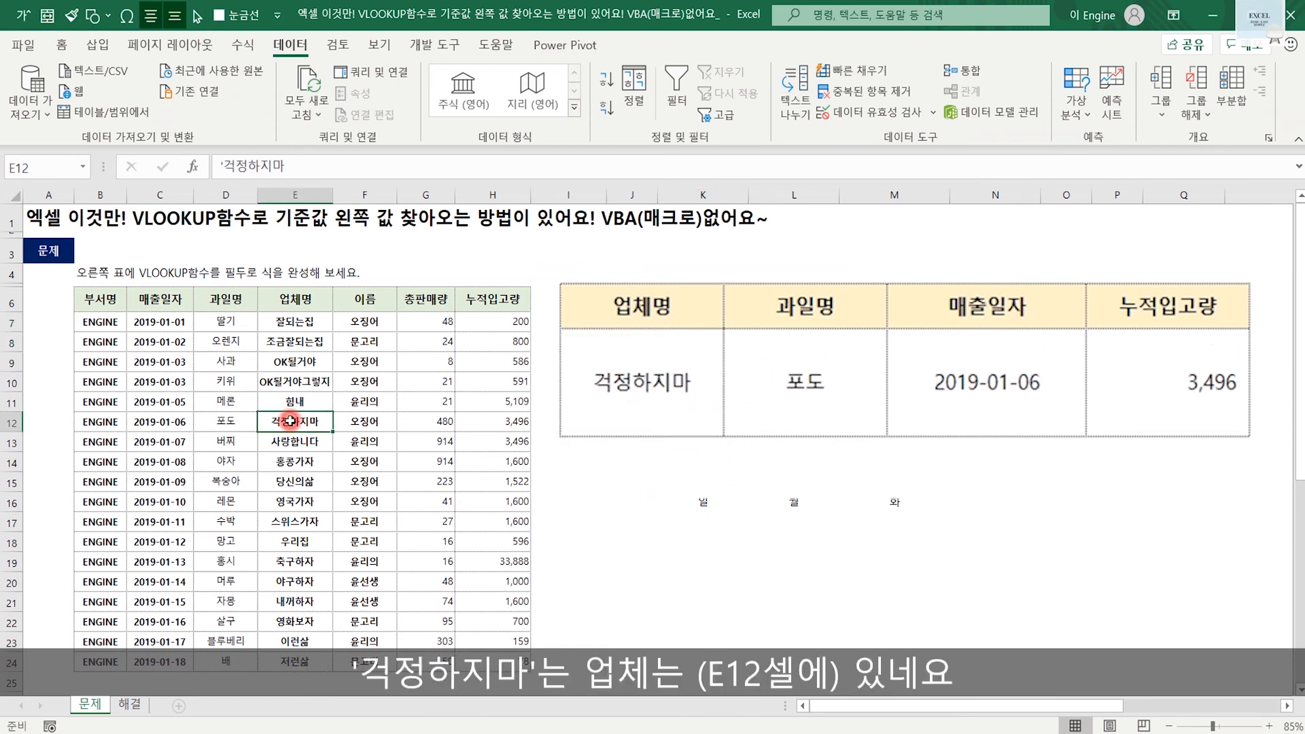